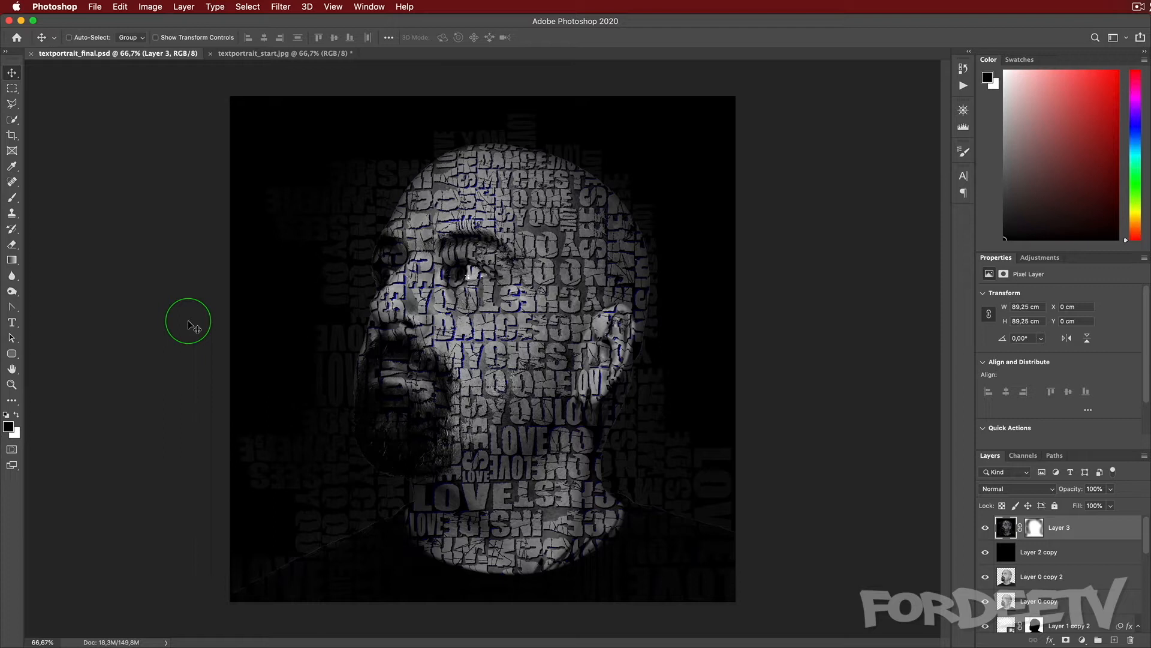
- Switch to the textportrait_start.jpg document and convert its locked Background into a regular layer named Layer 0
click(283, 55)
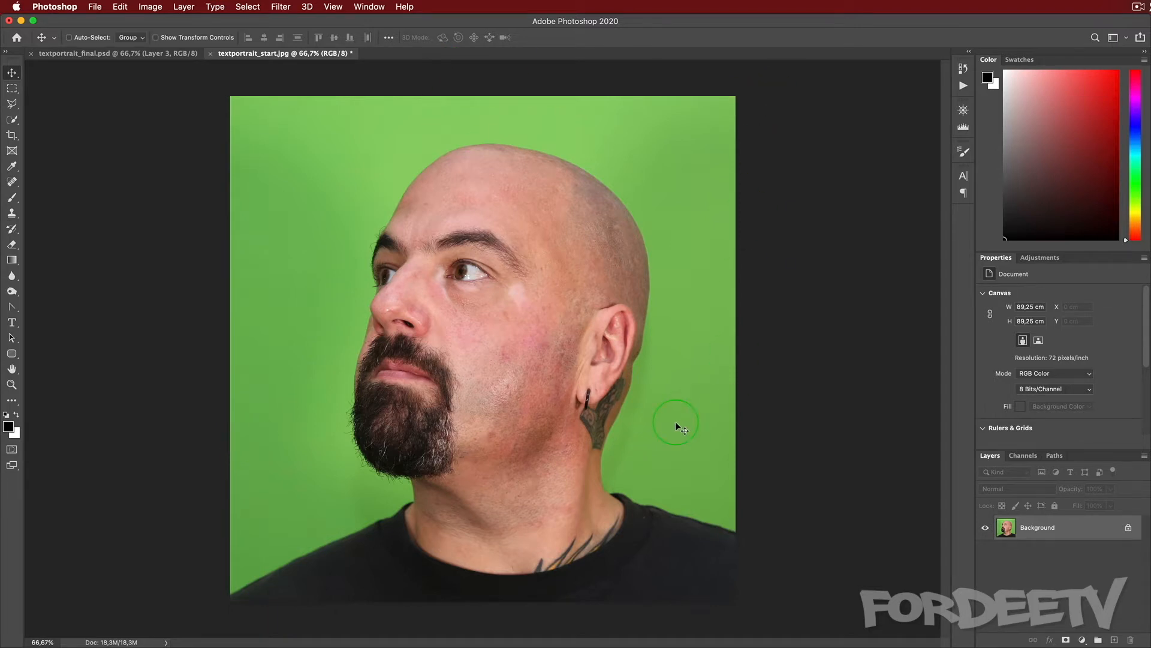
double_click(1048, 530)
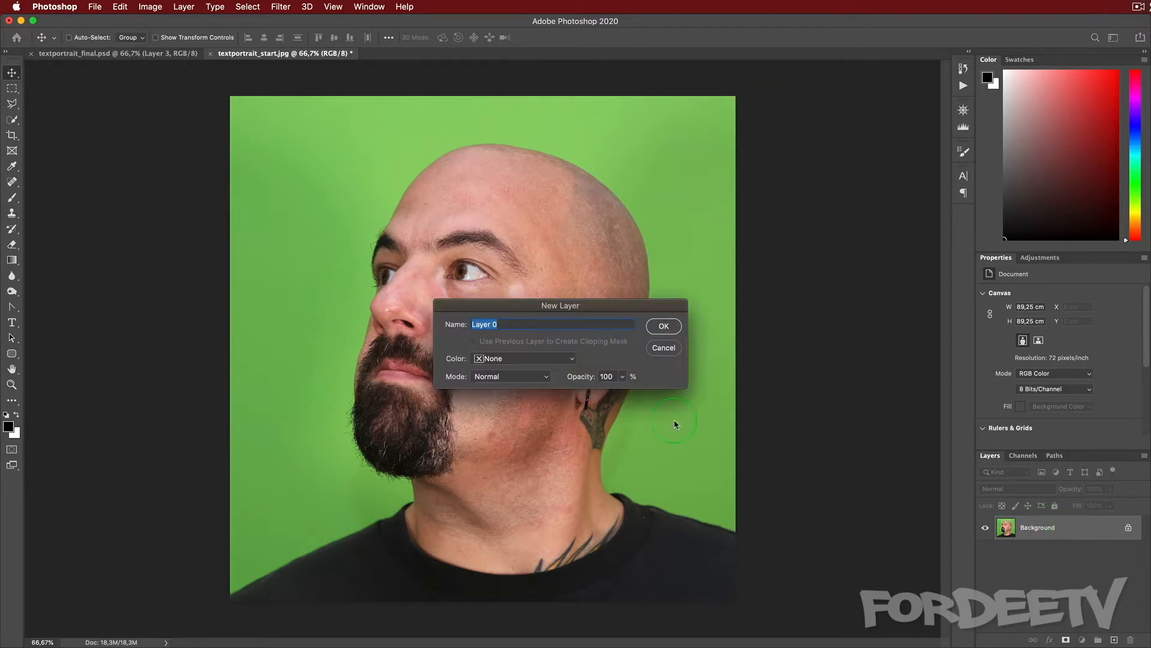
key(Return)
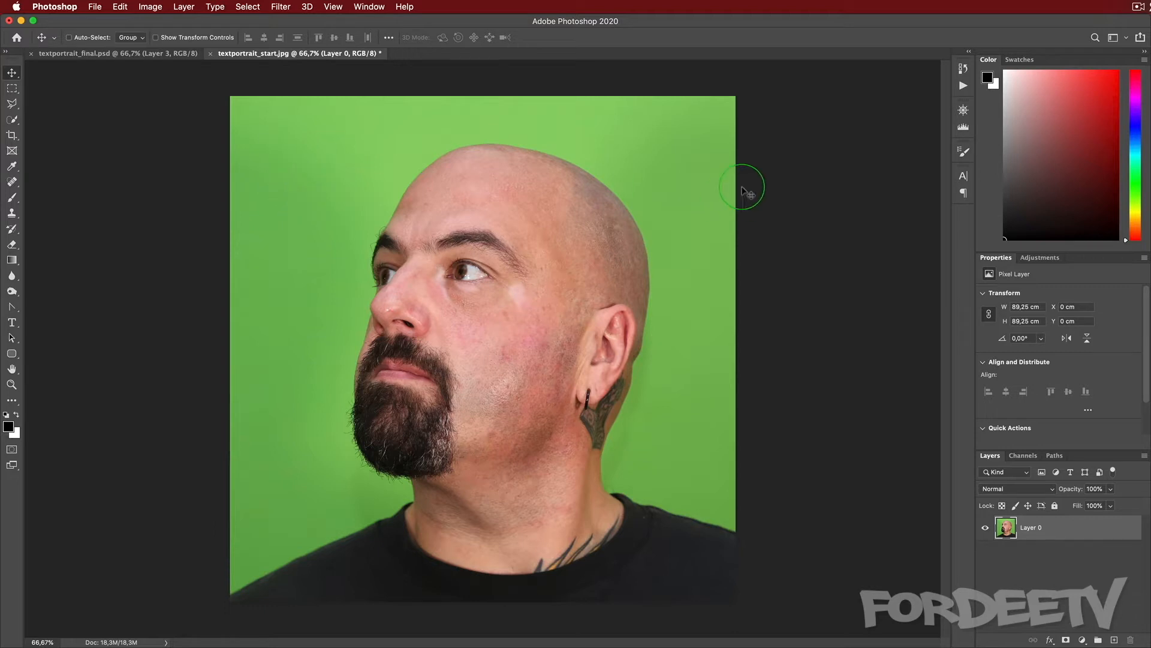
click(11, 104)
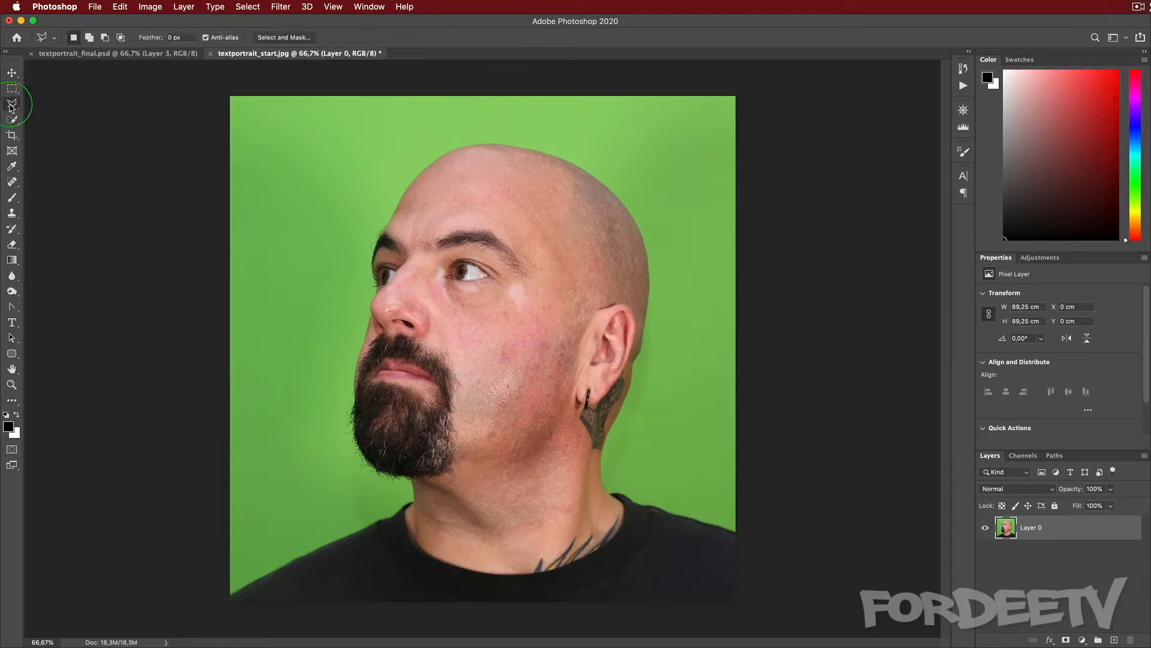
click(31, 113)
click(234, 585)
click(356, 530)
click(381, 525)
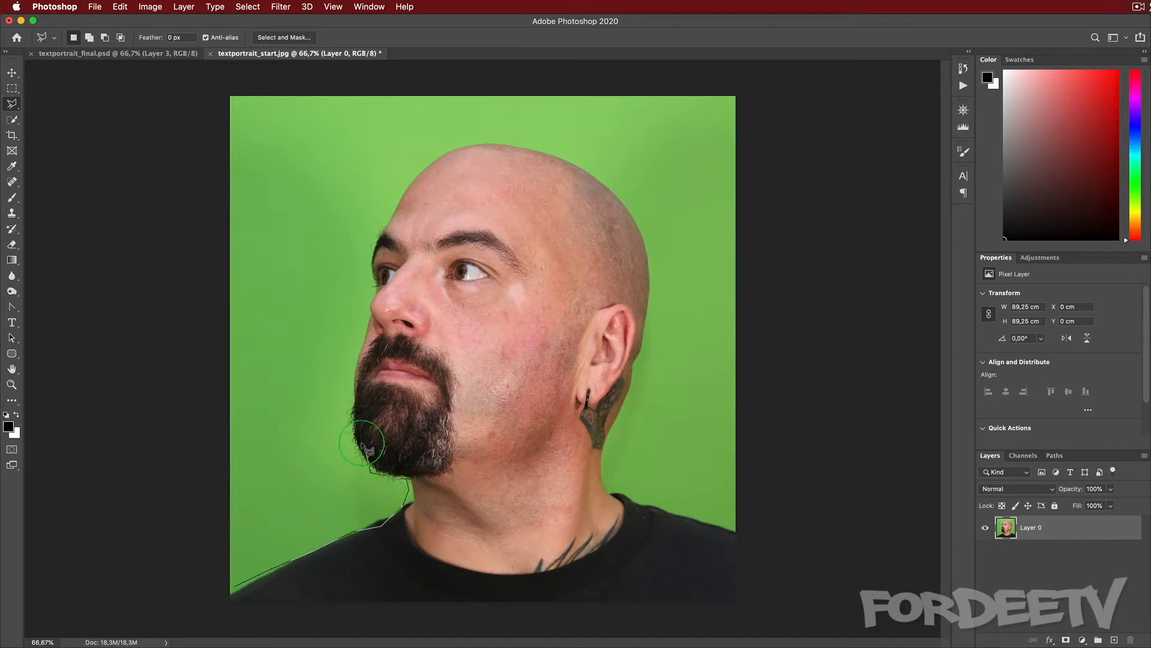
click(352, 413)
click(349, 325)
key(Escape)
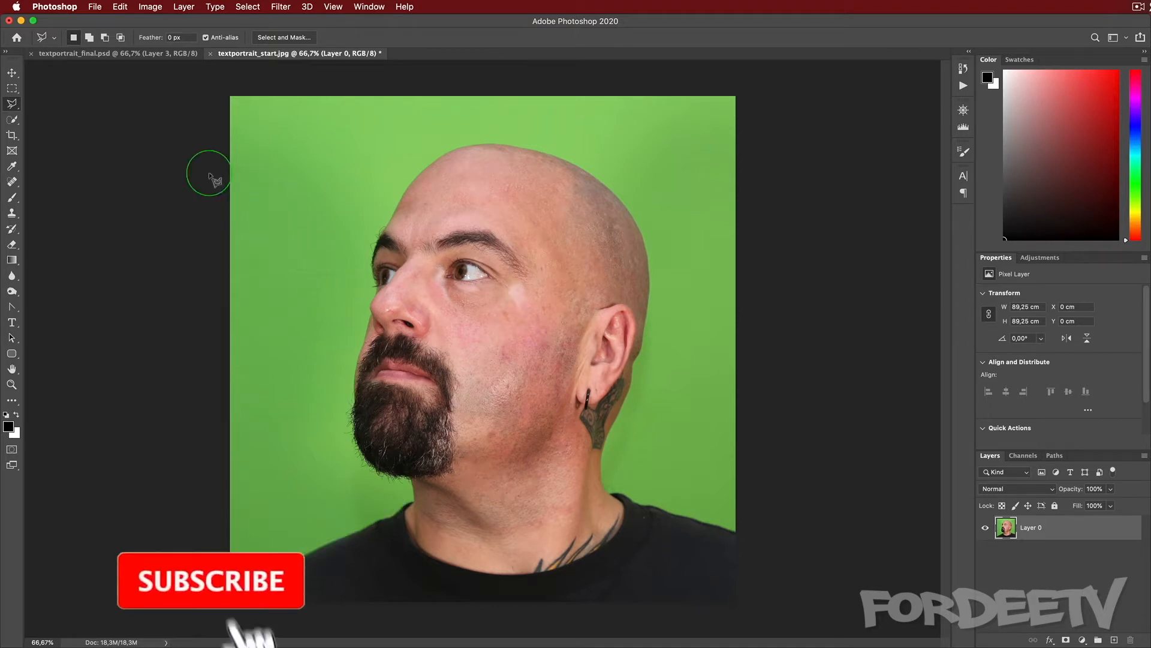
- Select the green backdrop around the man with the Quick Selection tool, delete it and clear the selection
click(12, 119)
right_click(12, 120)
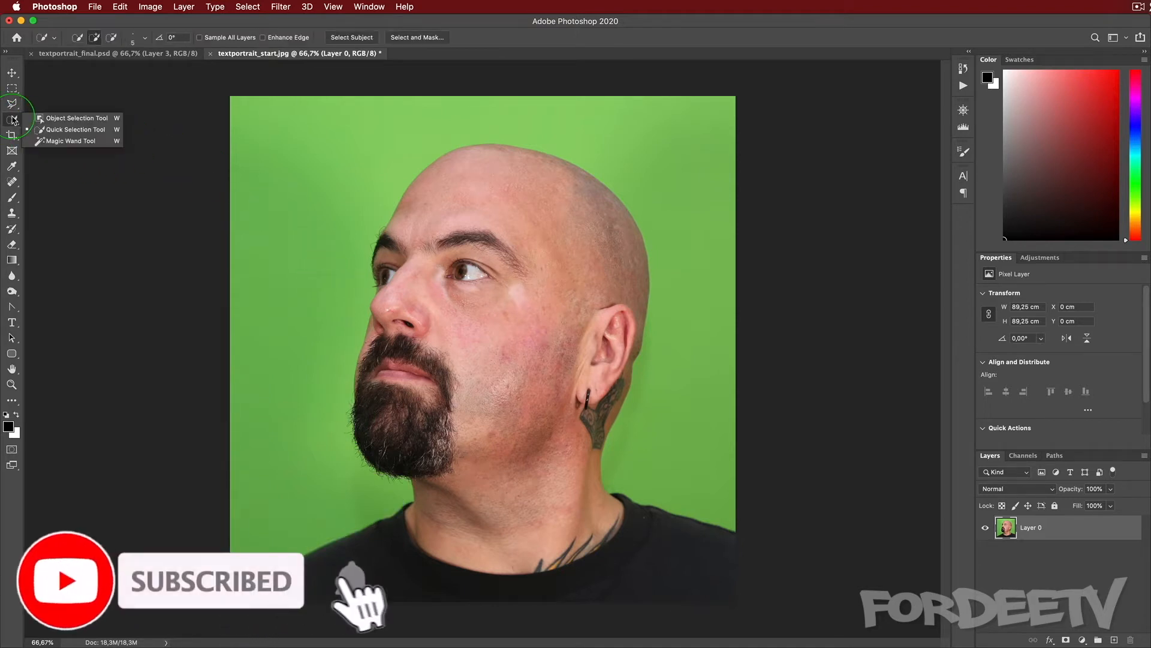
click(60, 128)
mouse_move(278, 83)
mouse_down()
mouse_move(302, 72)
mouse_move(580, 102)
mouse_move(523, 113)
mouse_move(665, 126)
mouse_move(747, 242)
mouse_move(733, 338)
mouse_move(687, 283)
mouse_move(683, 412)
mouse_up()
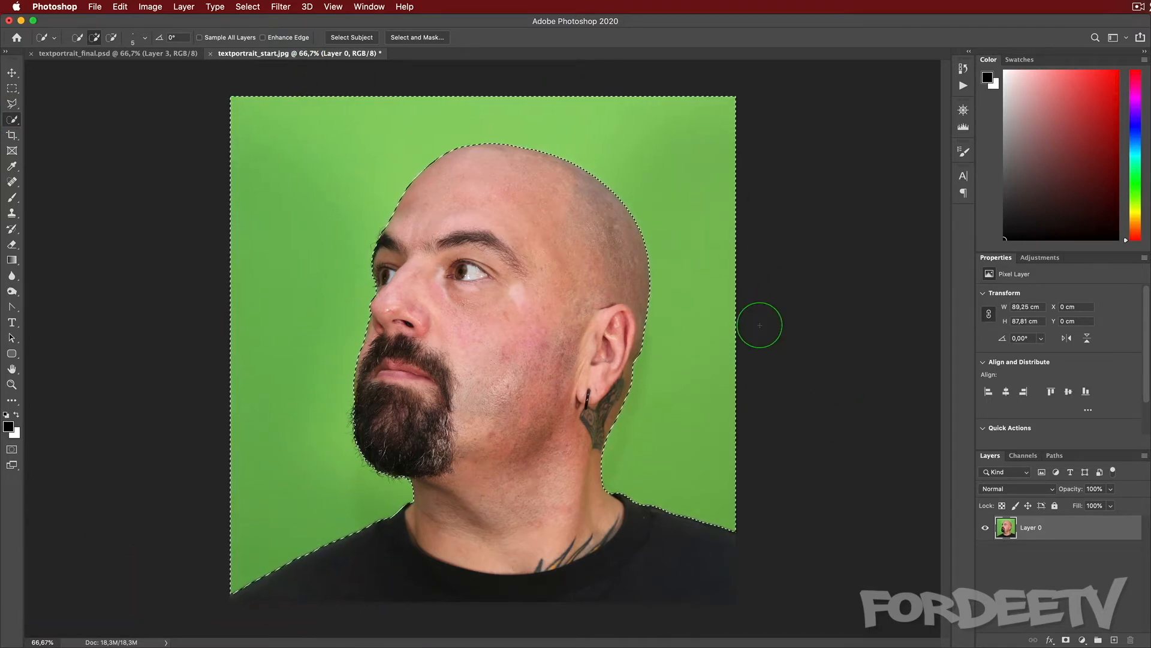
key(Delete)
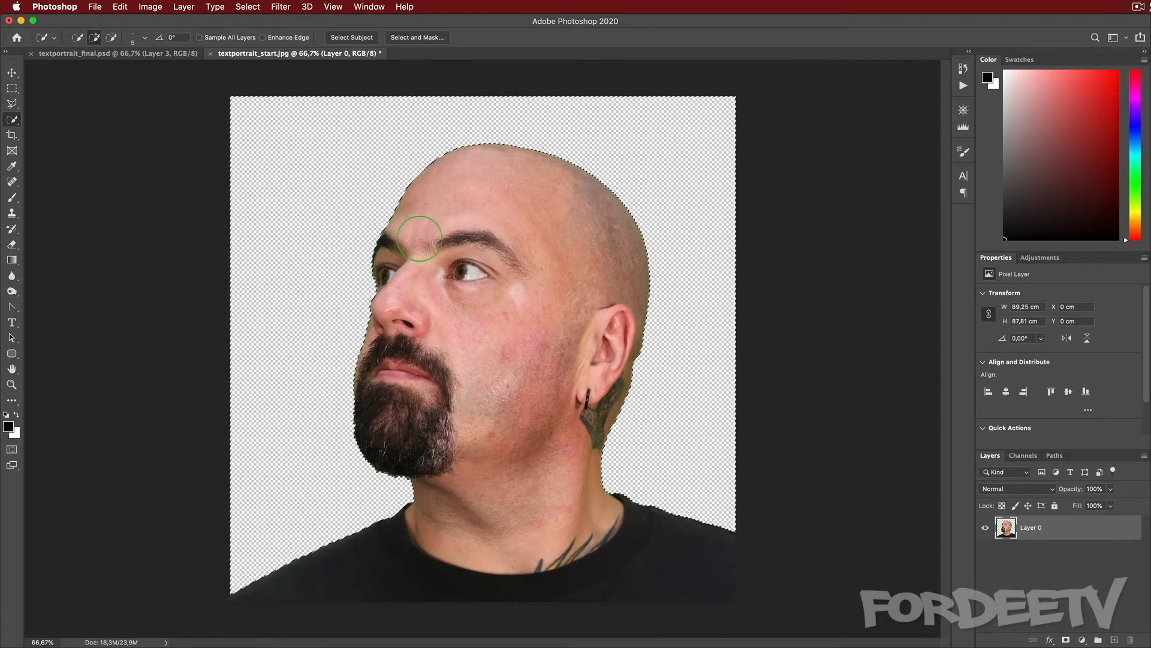
key(super+d)
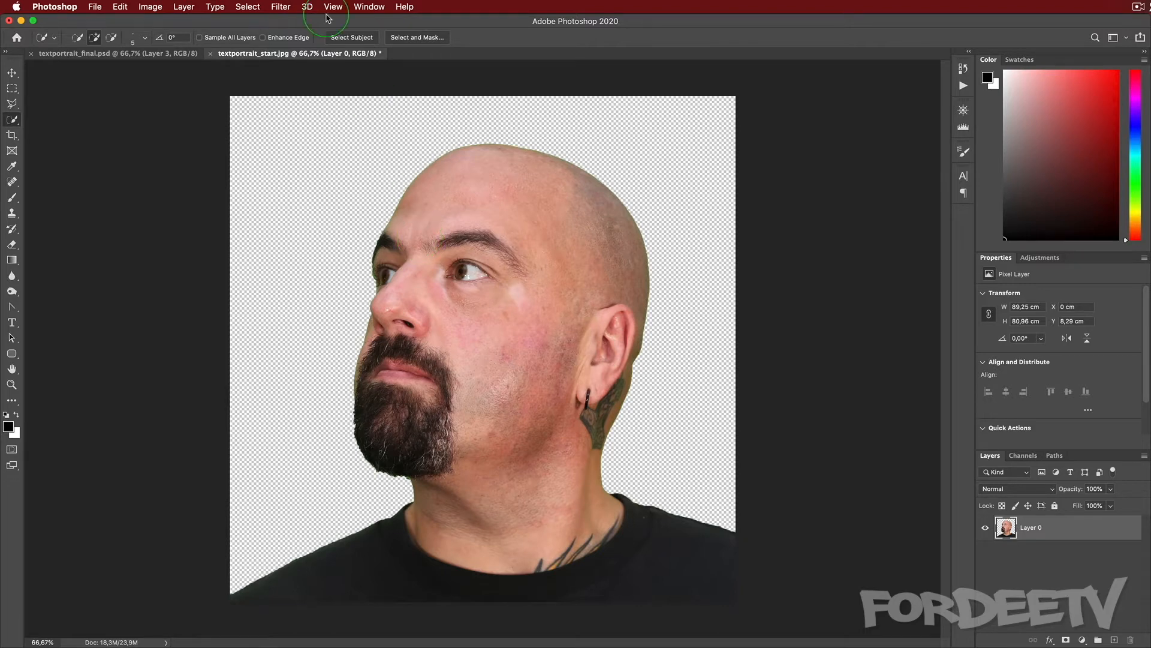
- Desaturate the cut-out portrait on Layer 0
click(150, 7)
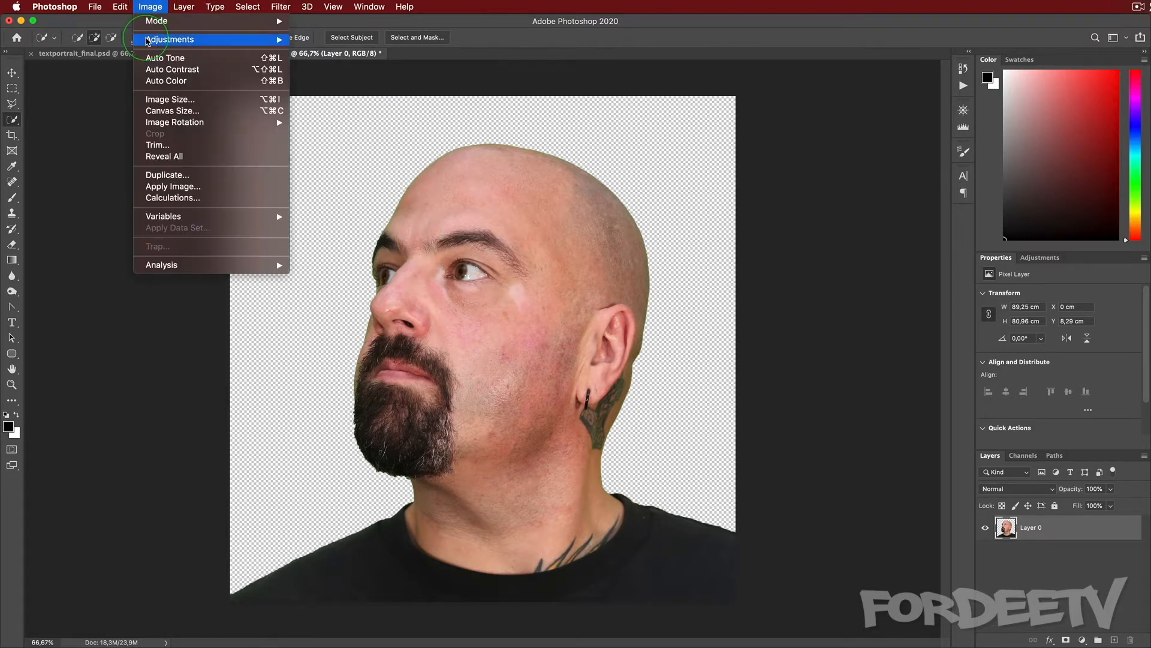
mouse_move(180, 39)
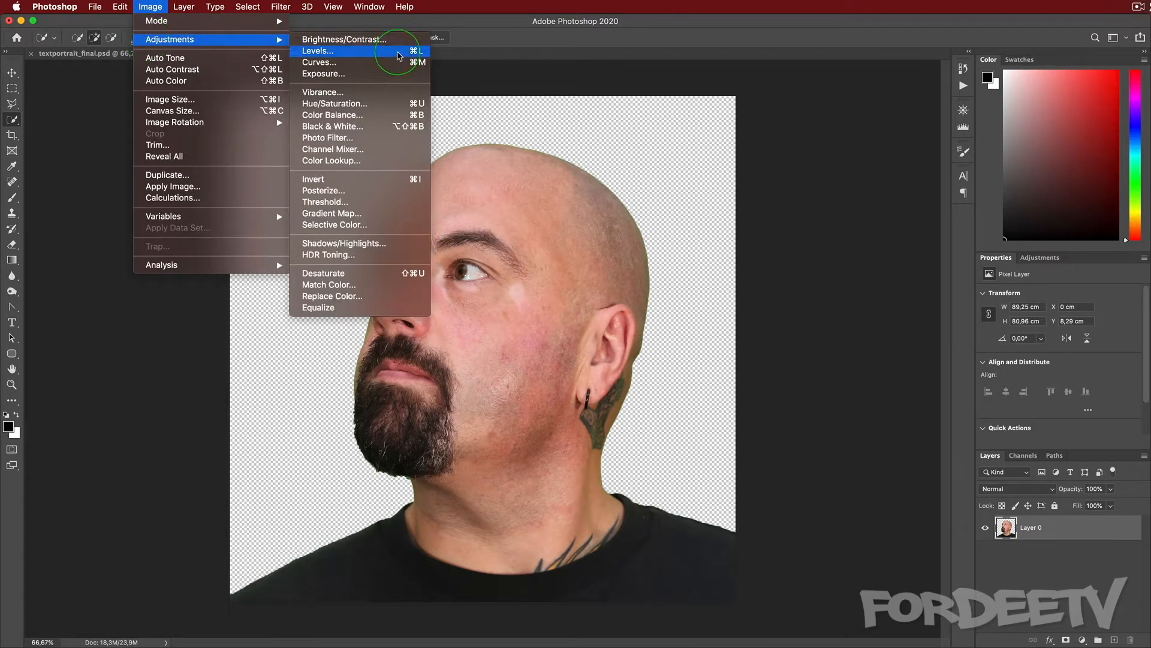
click(349, 274)
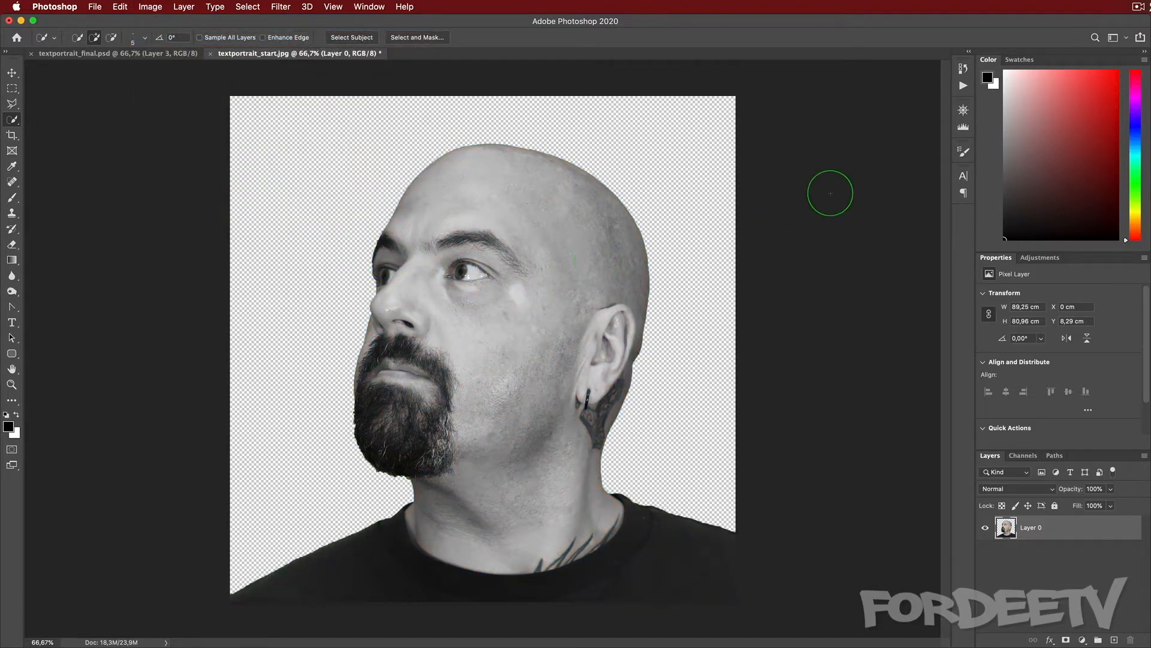
- Add a Levels adjustment layer with input levels 38, 0,74 and 237, and merge it down into the portrait layer
click(1037, 259)
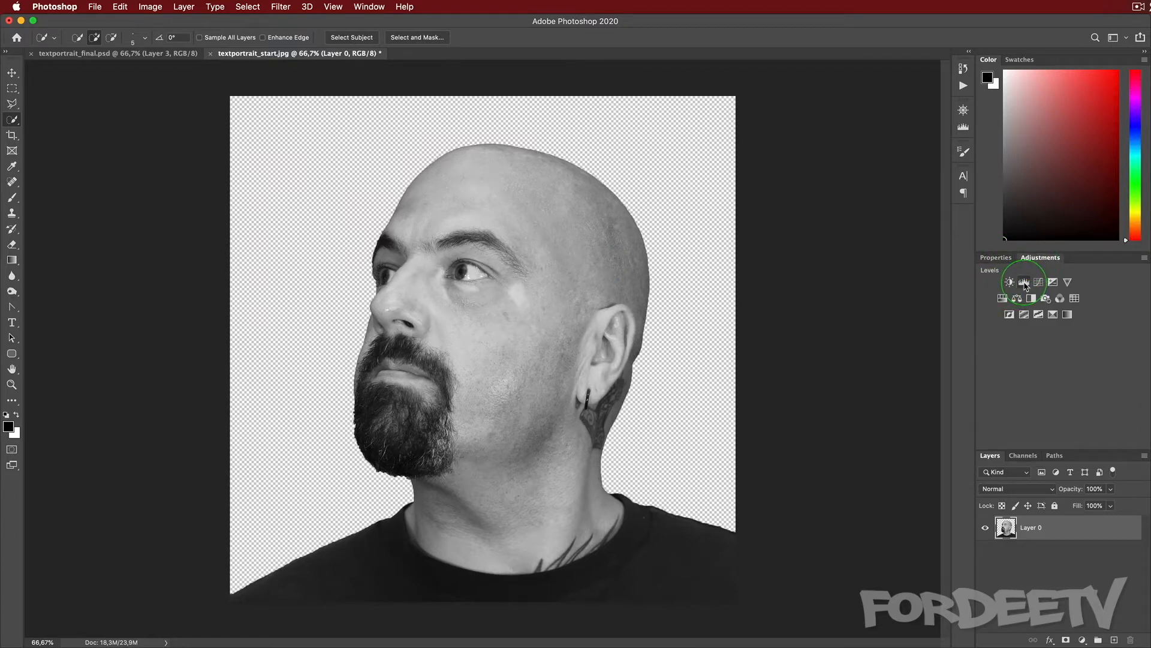
click(1025, 284)
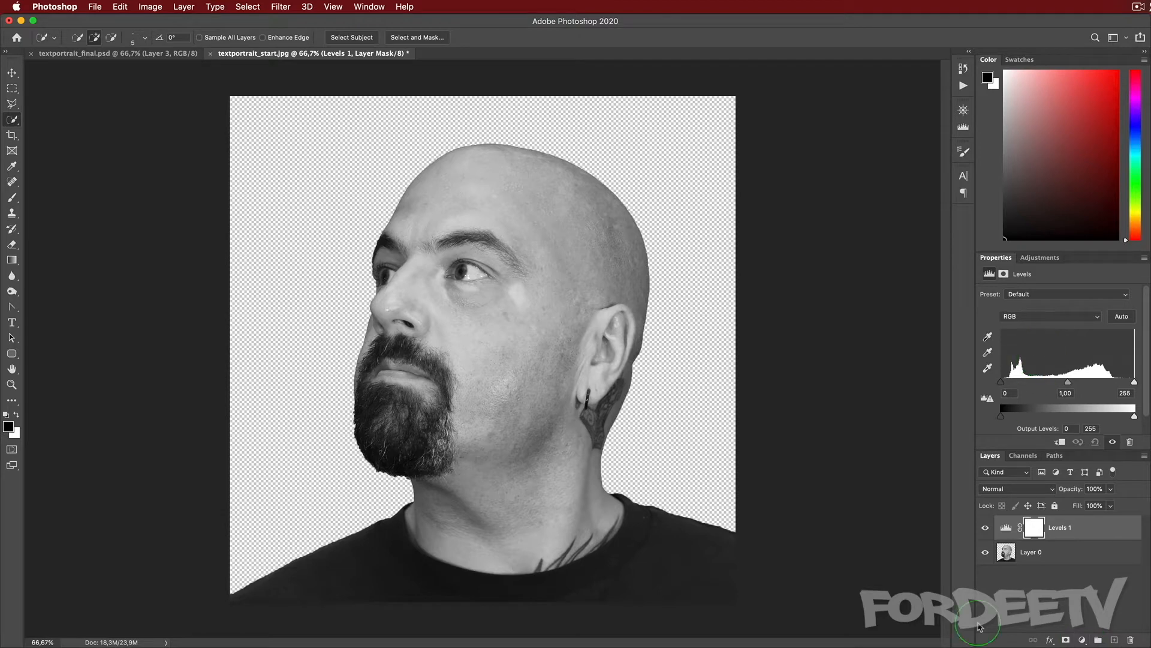
drag(1000, 382, 1020, 381)
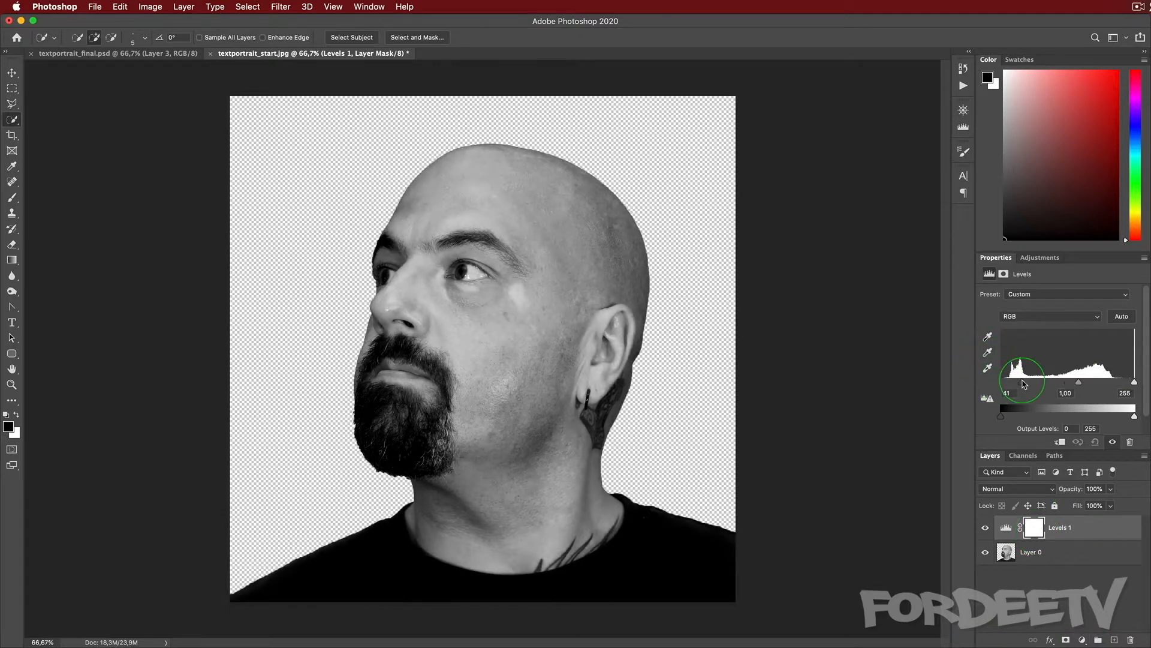
drag(1134, 382, 1084, 386)
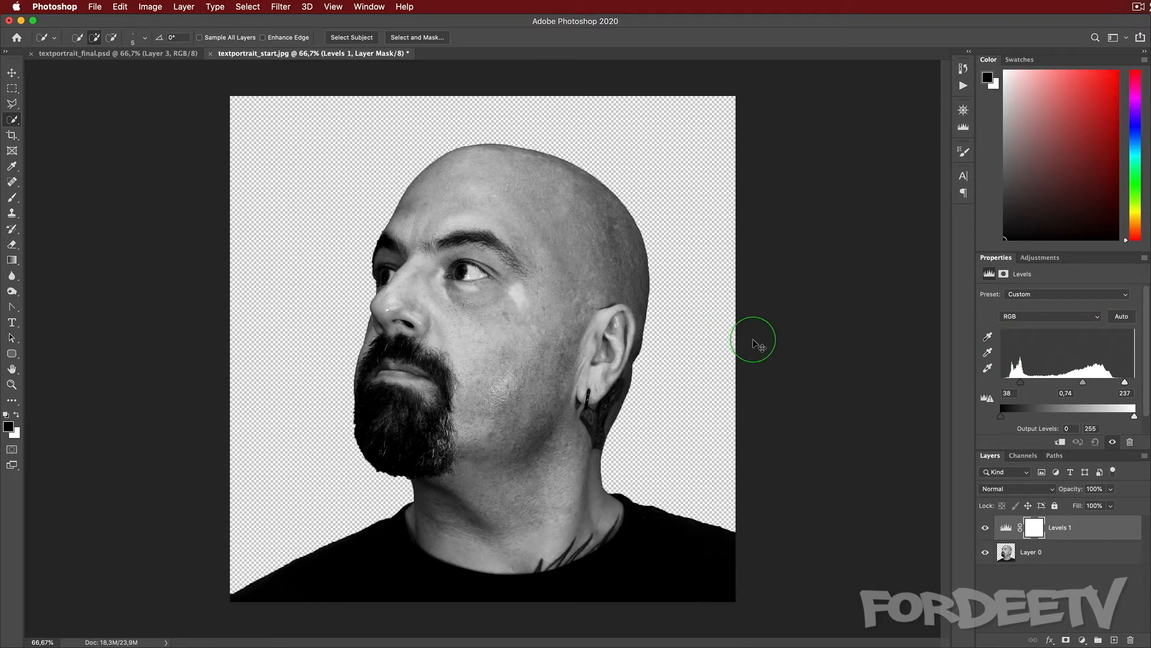
key(super+e)
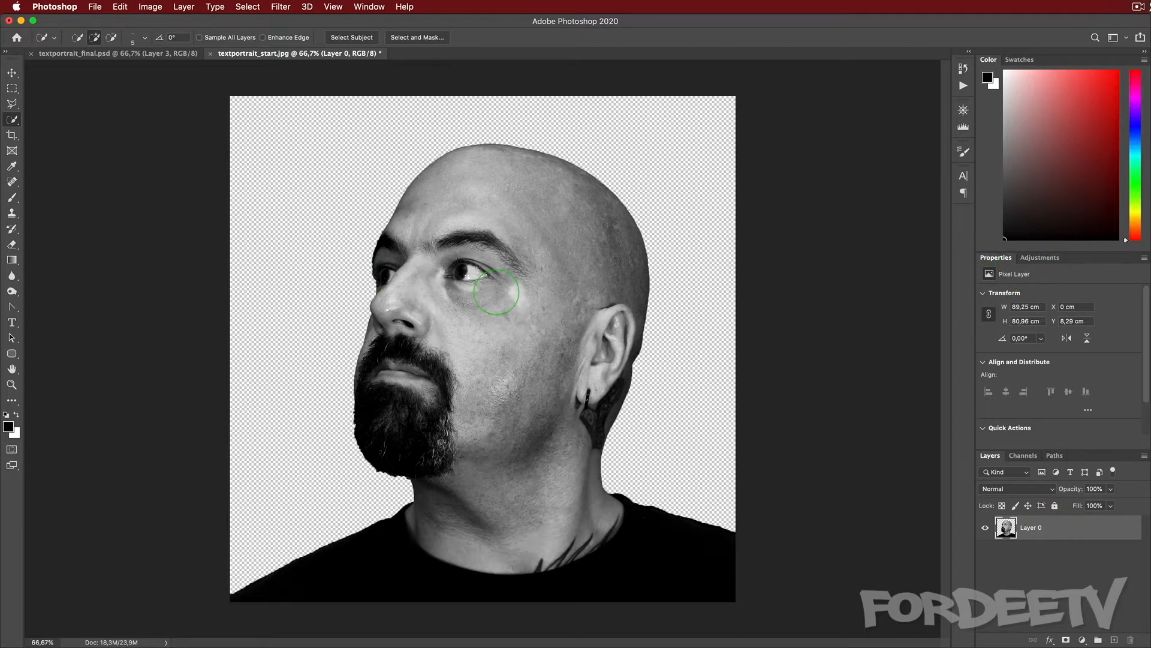
- Darken the cheek, jaw, temple, brows, nose and neck of the portrait with the Burn tool, using Midtones at 25% exposure
click(11, 292)
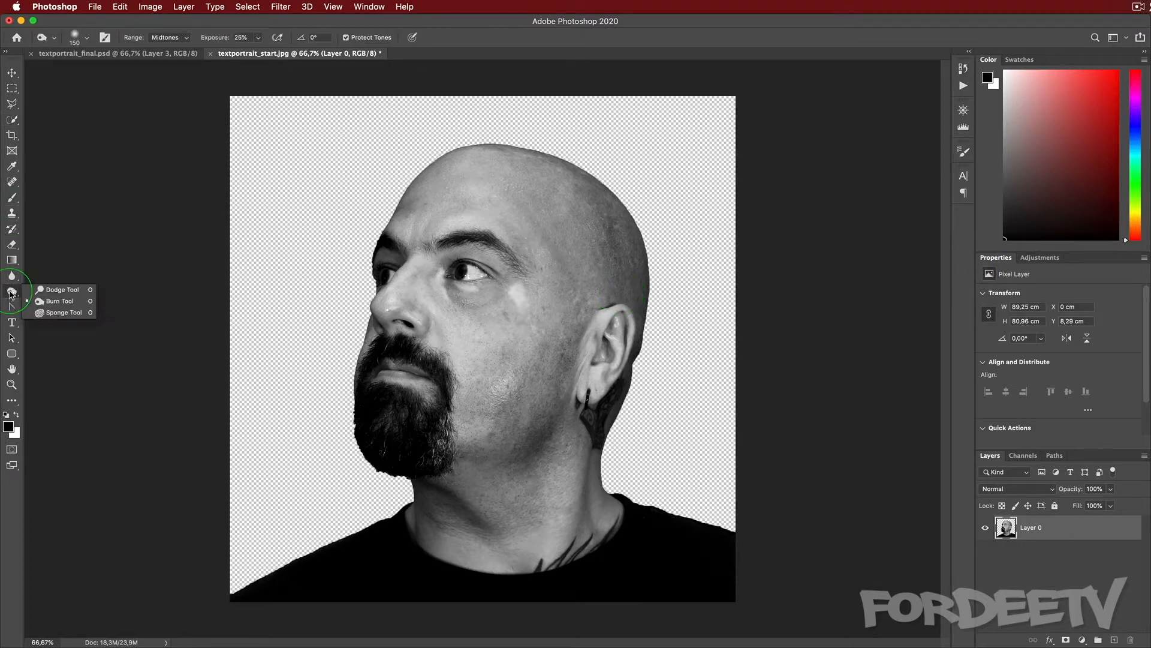
click(49, 300)
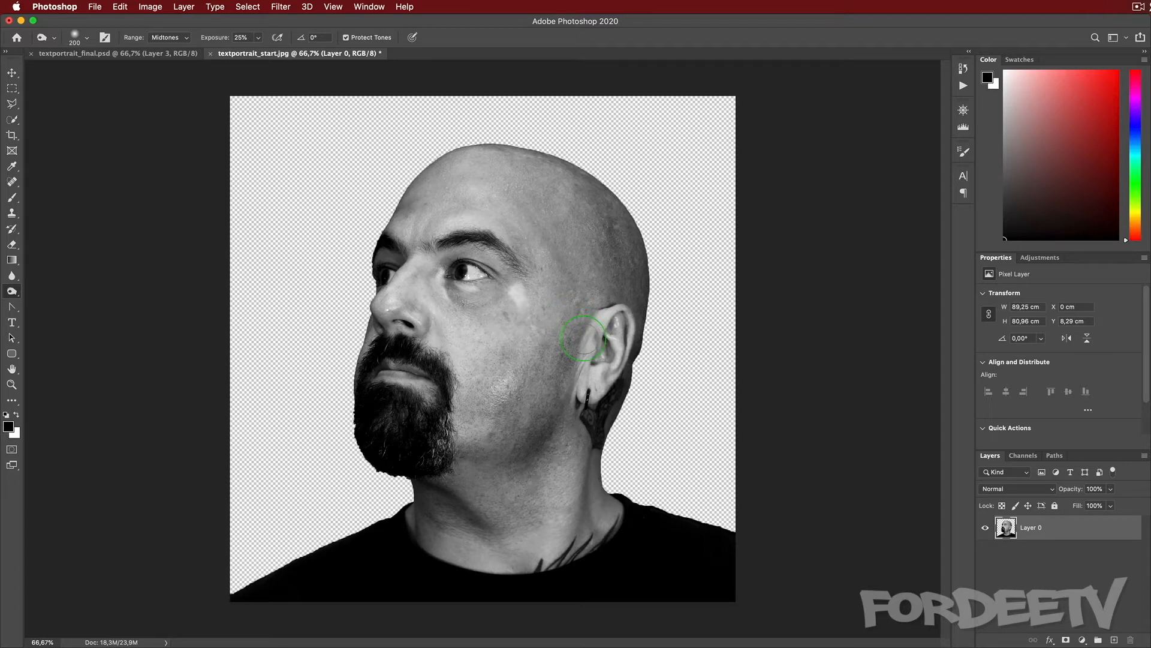
mouse_move(575, 337)
mouse_down()
mouse_move(550, 400)
mouse_move(471, 438)
mouse_move(545, 413)
mouse_up()
mouse_move(572, 332)
mouse_down()
mouse_move(569, 359)
mouse_move(532, 414)
mouse_move(458, 442)
mouse_up()
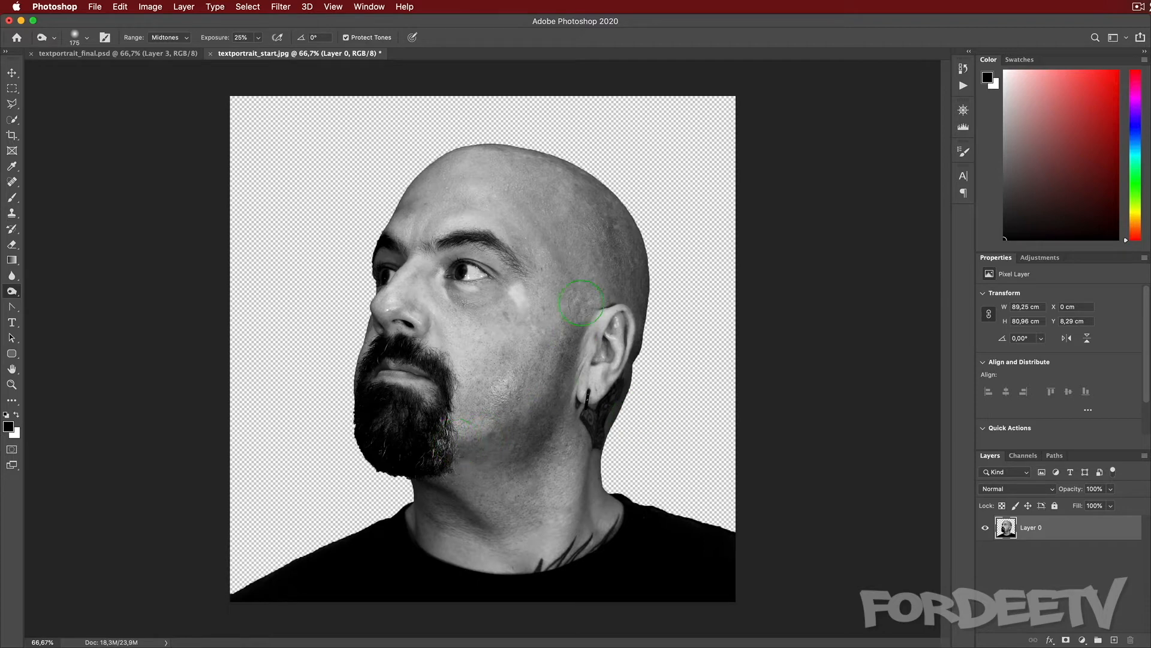
mouse_move(581, 302)
mouse_down()
mouse_move(542, 424)
mouse_move(603, 326)
mouse_move(626, 310)
mouse_move(627, 225)
mouse_move(622, 256)
mouse_move(510, 195)
mouse_up()
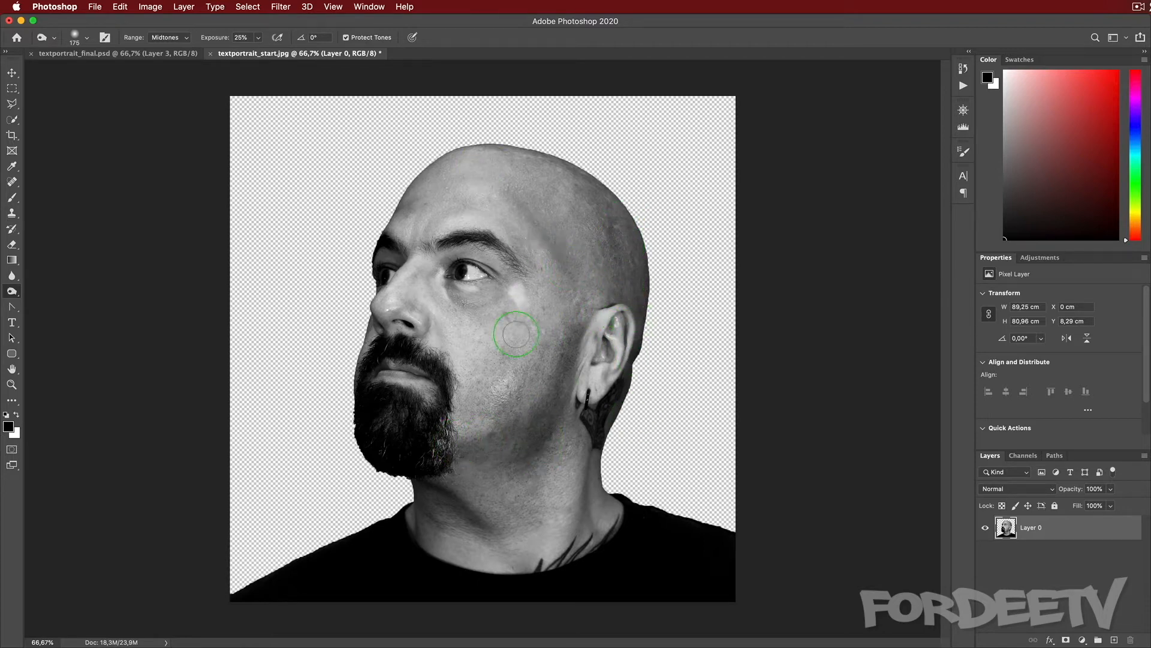
mouse_move(434, 246)
mouse_down()
mouse_move(476, 233)
mouse_move(482, 257)
mouse_up()
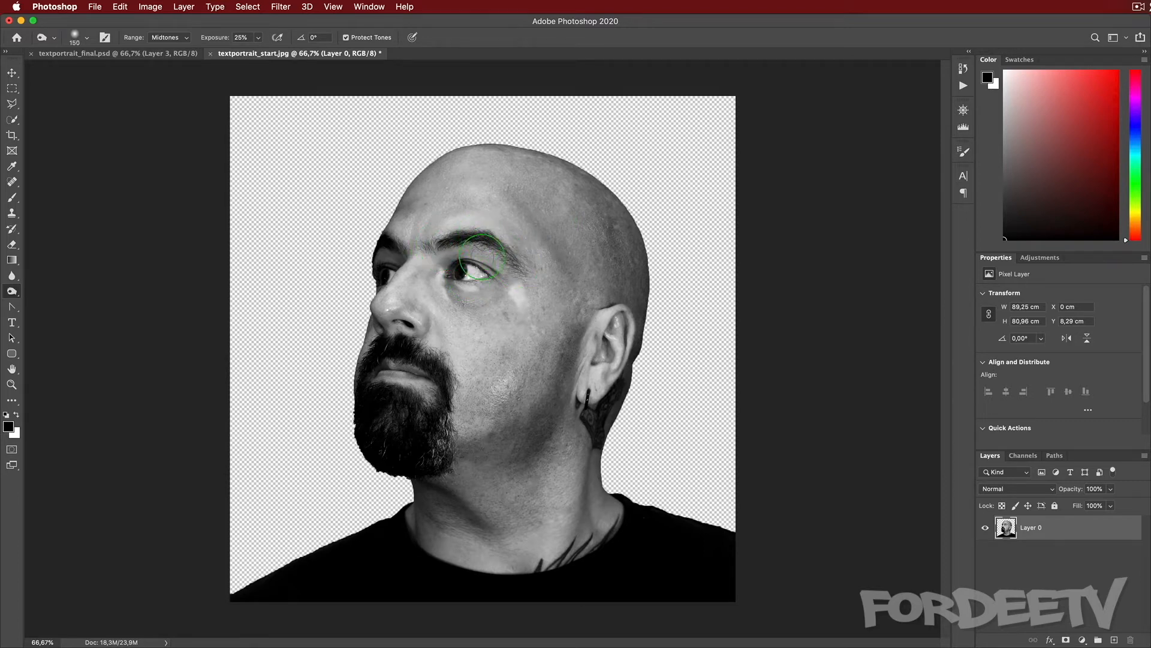
drag(390, 239, 368, 247)
mouse_move(497, 319)
mouse_down()
mouse_move(442, 287)
mouse_move(509, 329)
mouse_up()
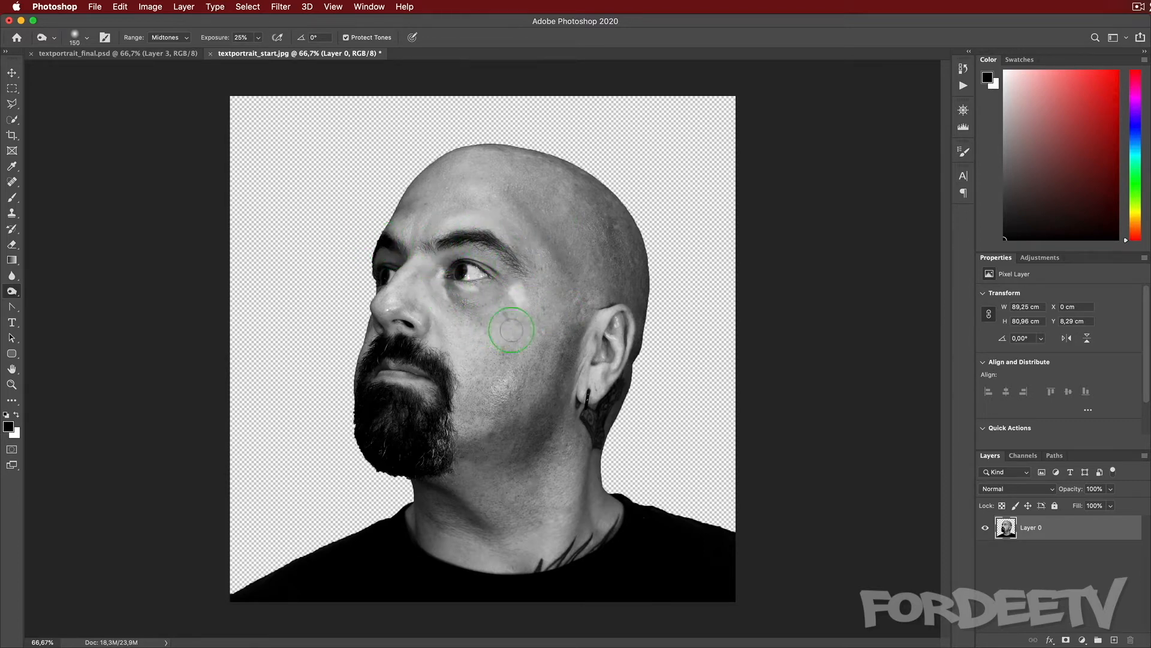
mouse_move(391, 305)
mouse_down()
mouse_move(364, 334)
mouse_move(419, 323)
mouse_move(407, 313)
mouse_move(423, 354)
mouse_up()
mouse_move(441, 504)
mouse_down()
mouse_move(442, 488)
mouse_move(572, 458)
mouse_move(573, 550)
mouse_up()
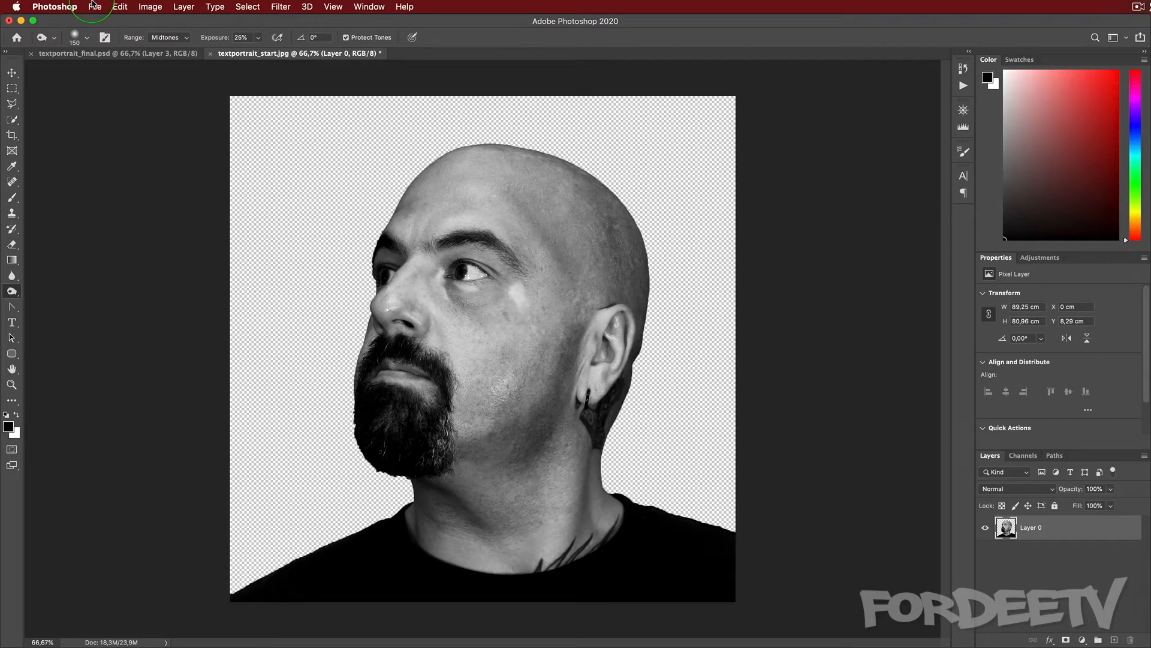
- Open textportrait_dm.psd from the Text Portrait Effect folder to examine the prepared portrait, and close it again
key(super+o)
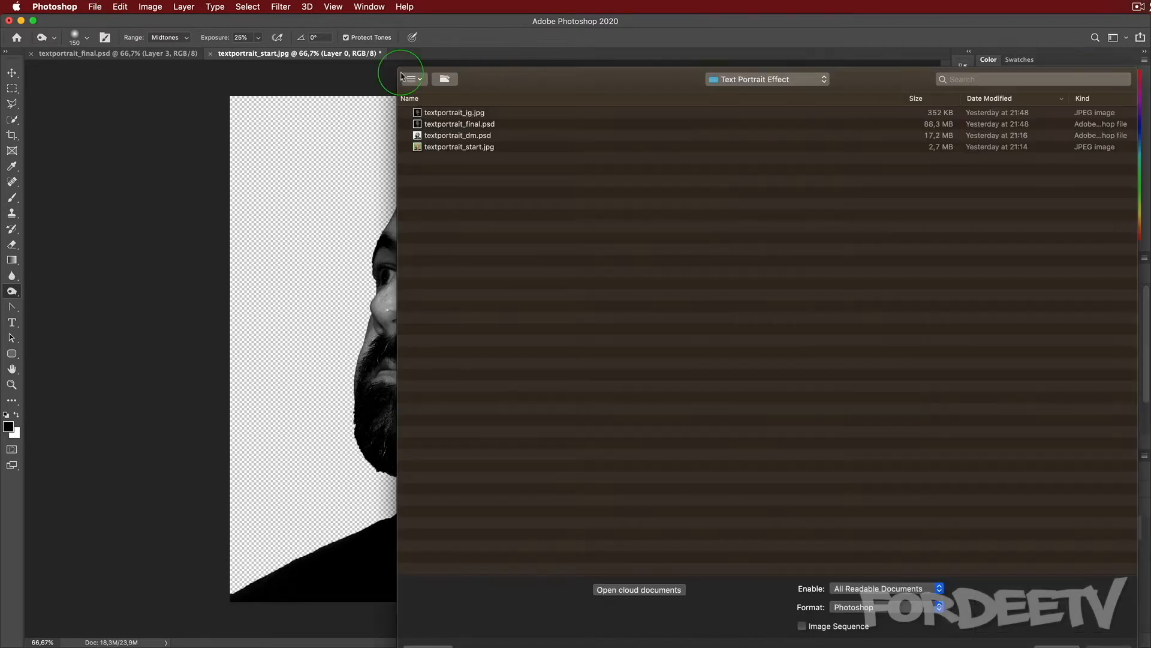
double_click(457, 138)
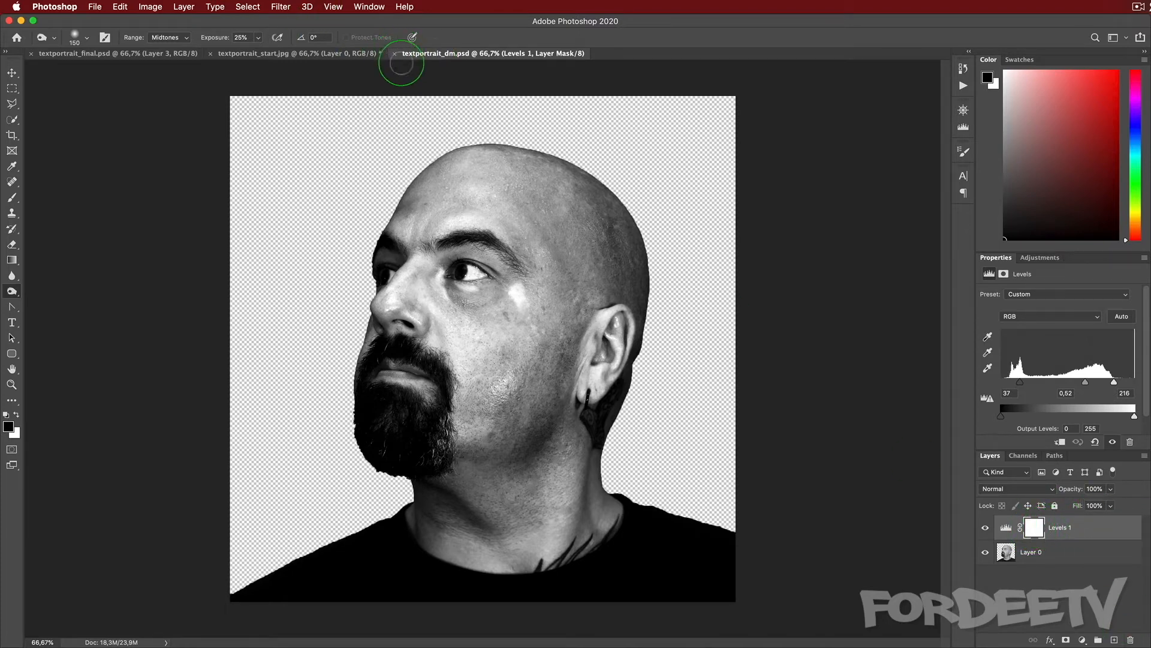
click(394, 54)
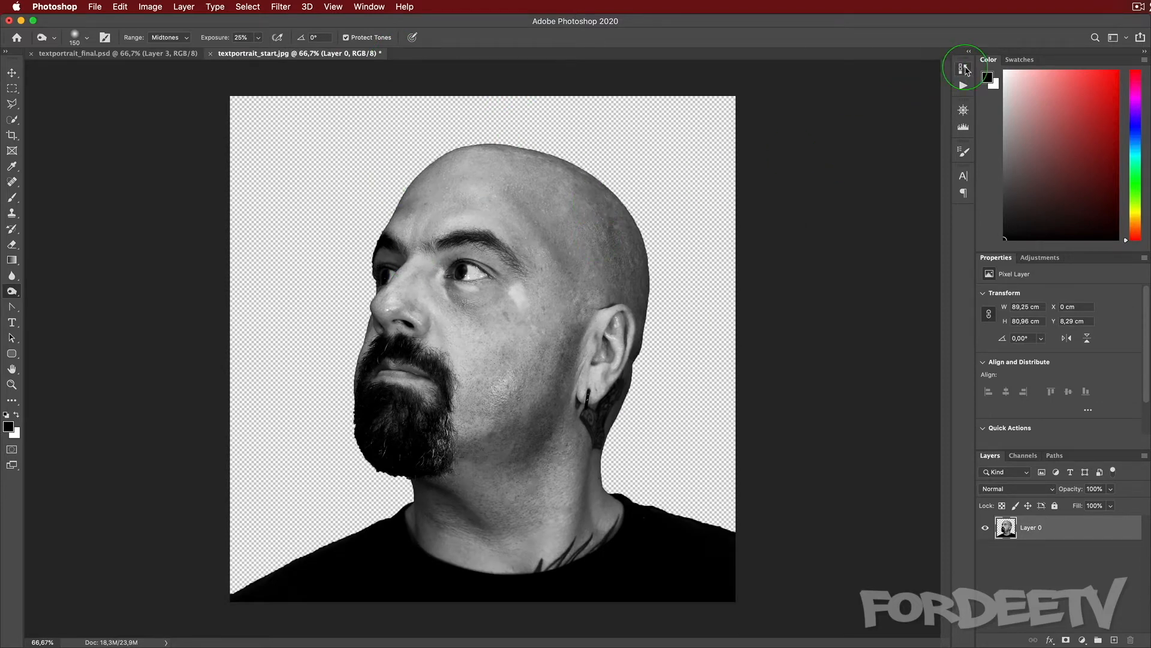
- Revert the document's history to the Desaturate state, undoing the Levels adjustment, the merge and all Burn strokes
click(965, 70)
click(872, 85)
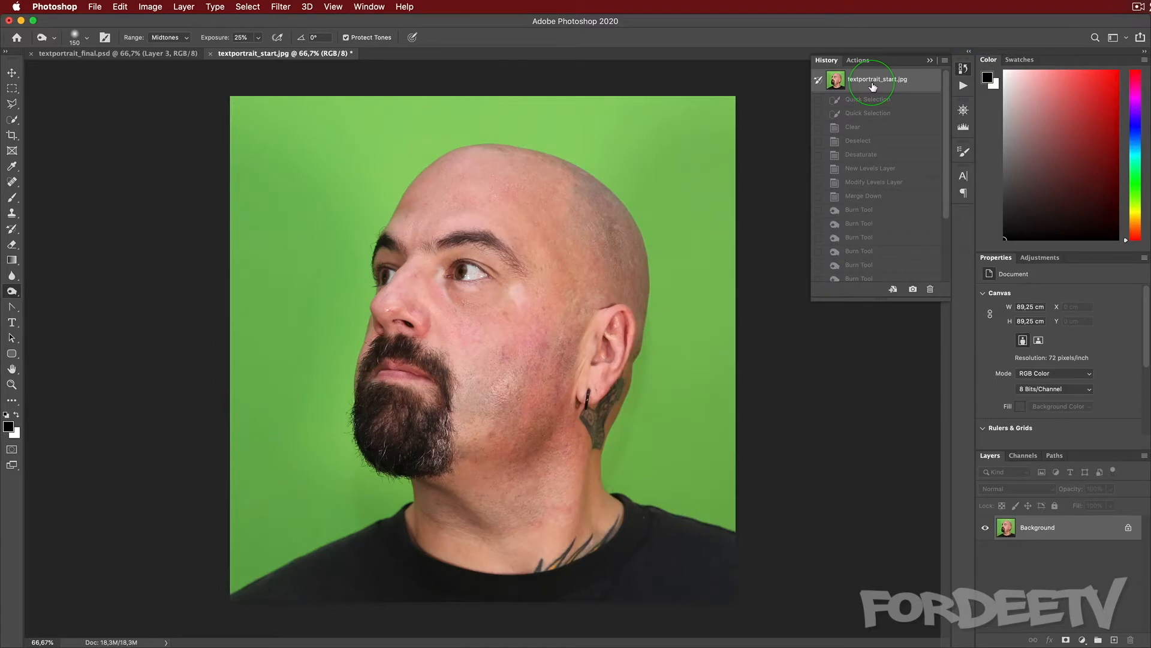
click(854, 172)
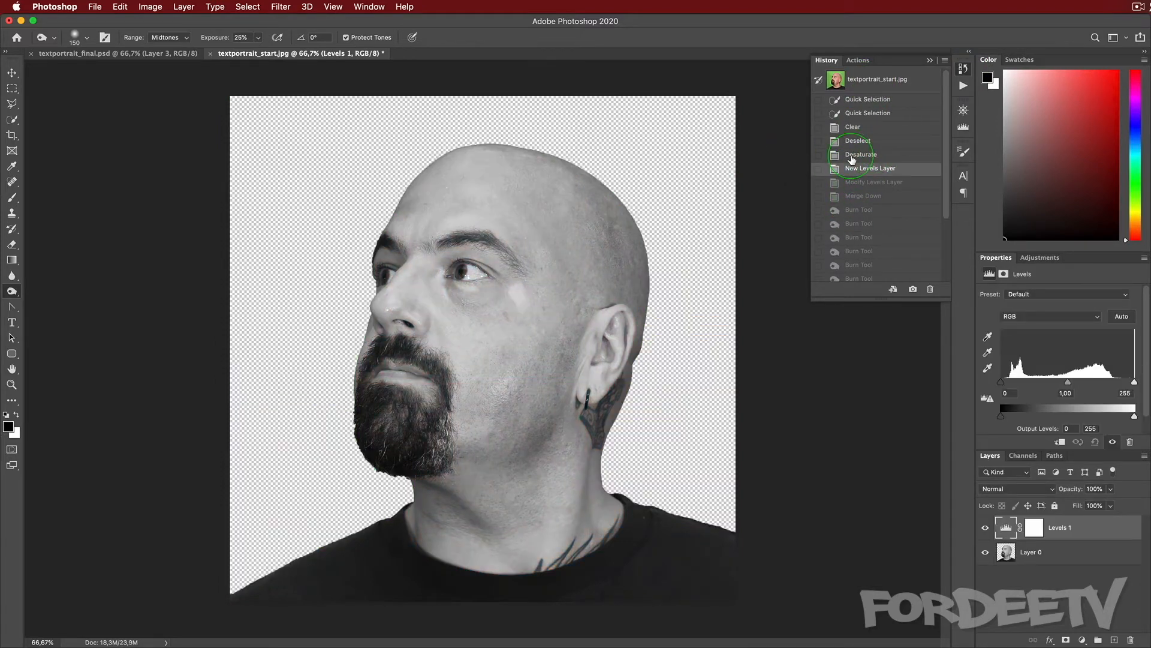
click(859, 154)
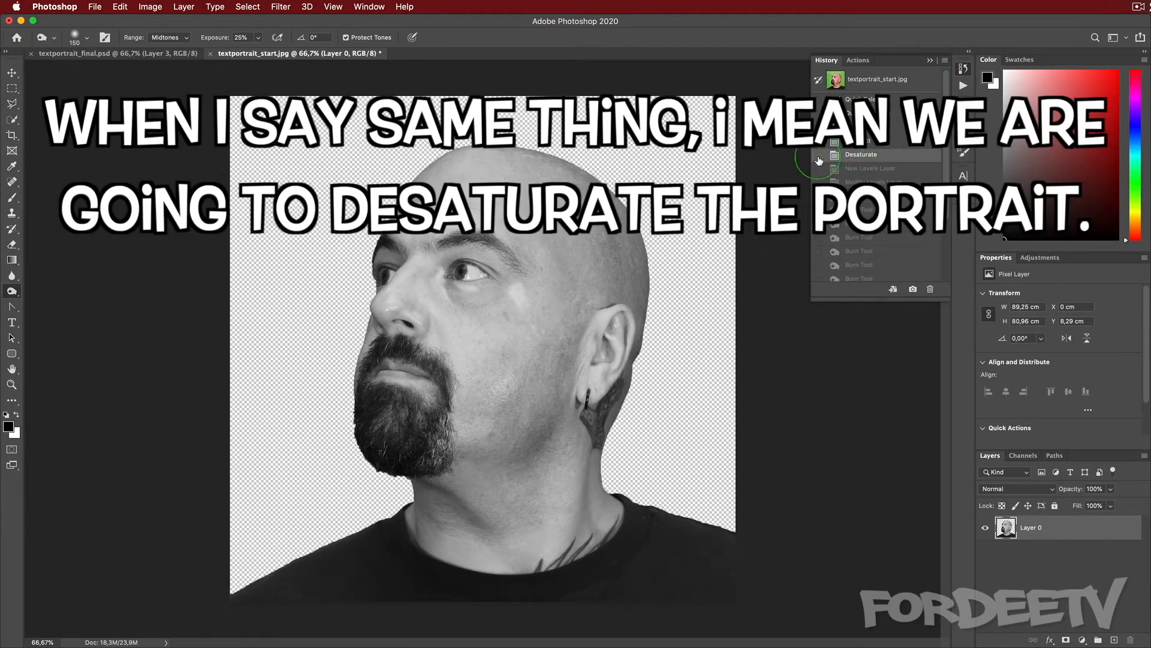
click(962, 68)
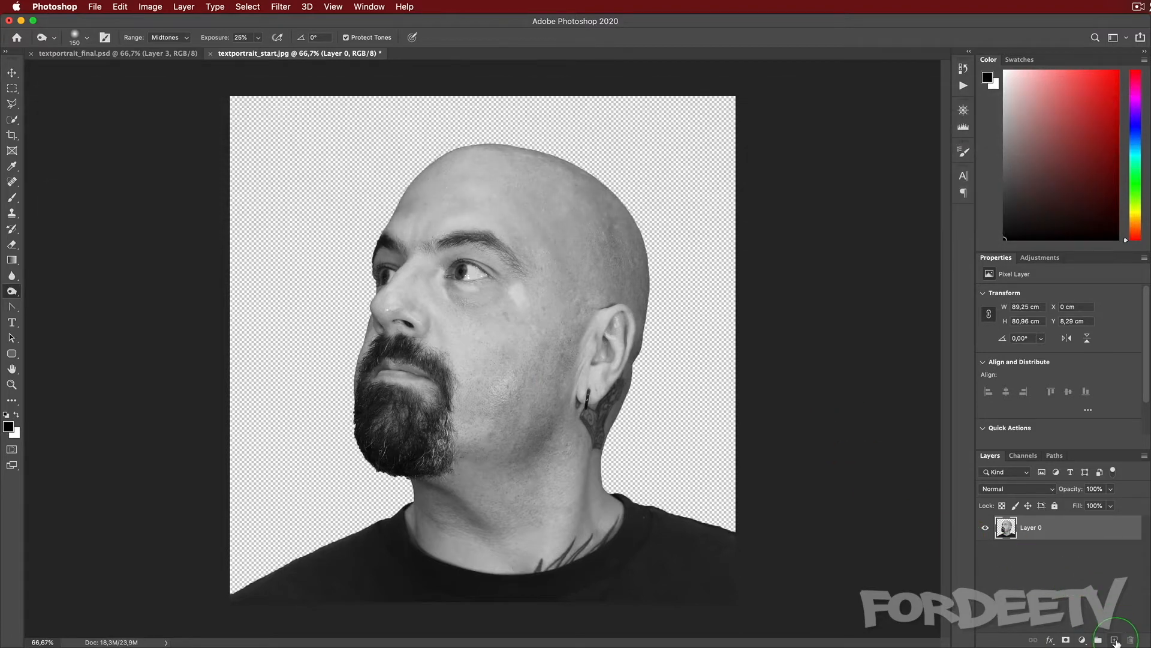
- Add a new layer, enter the text LOVE in Impact at 120 pt, and place it on the man's cheek
click(1114, 640)
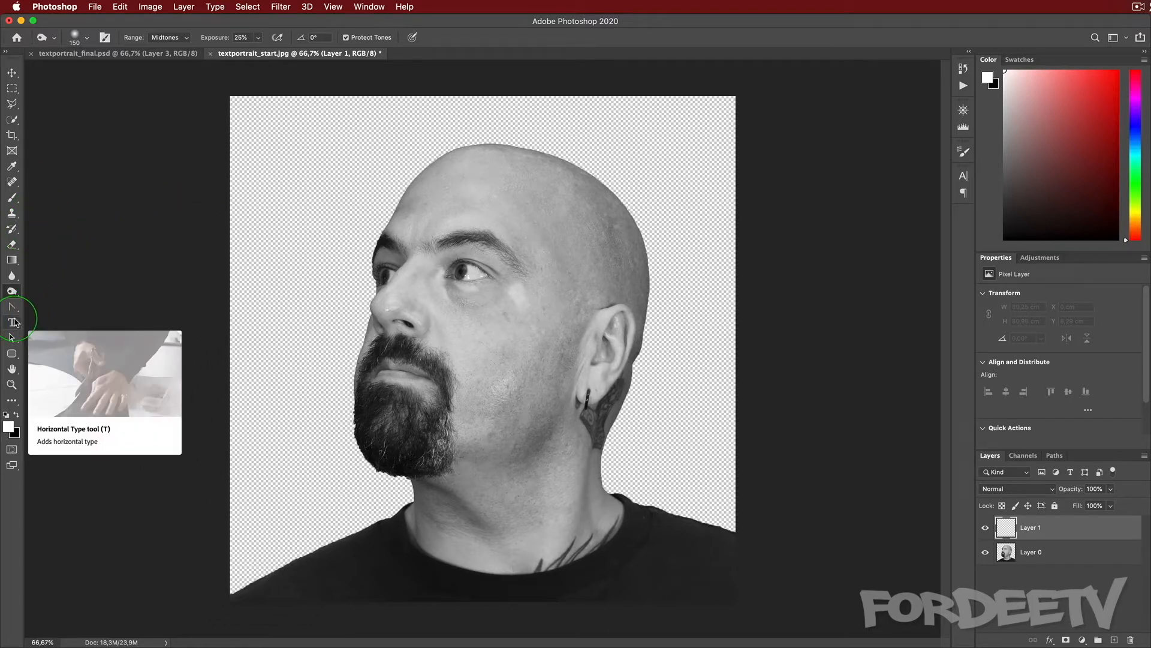
click(13, 323)
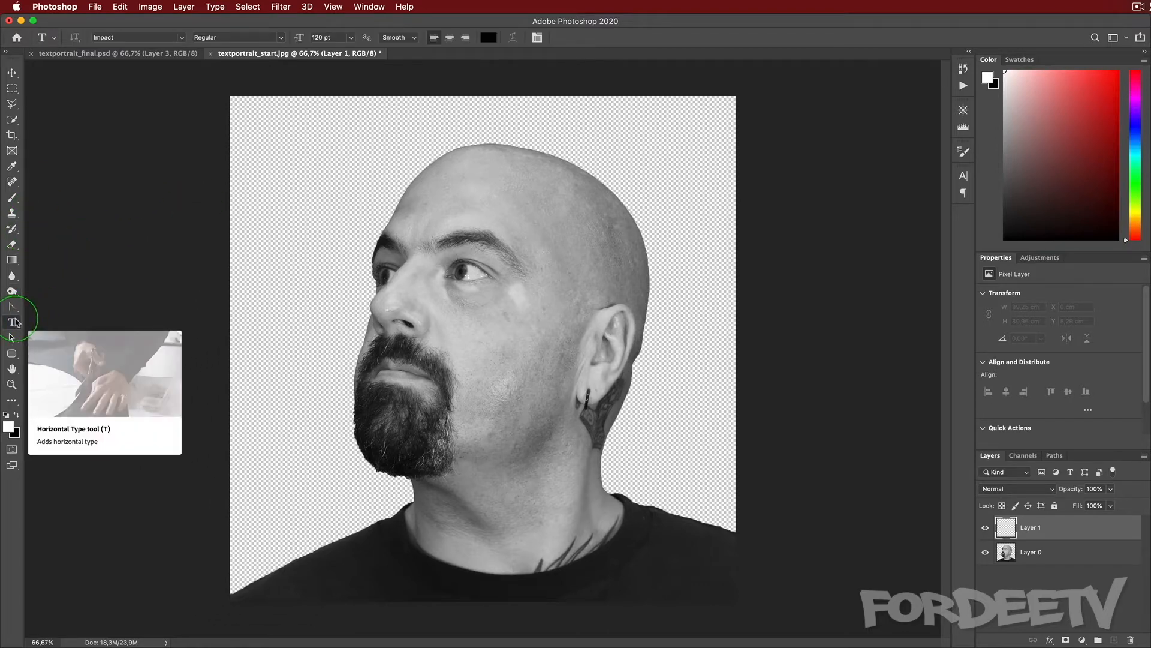
click(415, 305)
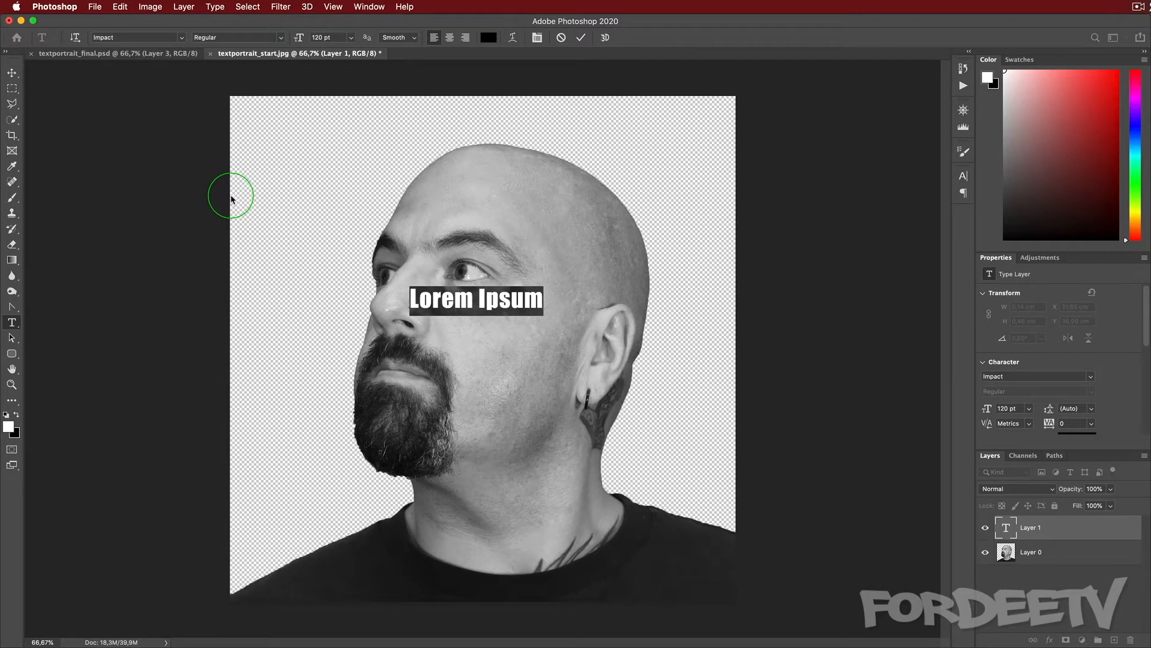
text(LOVE)
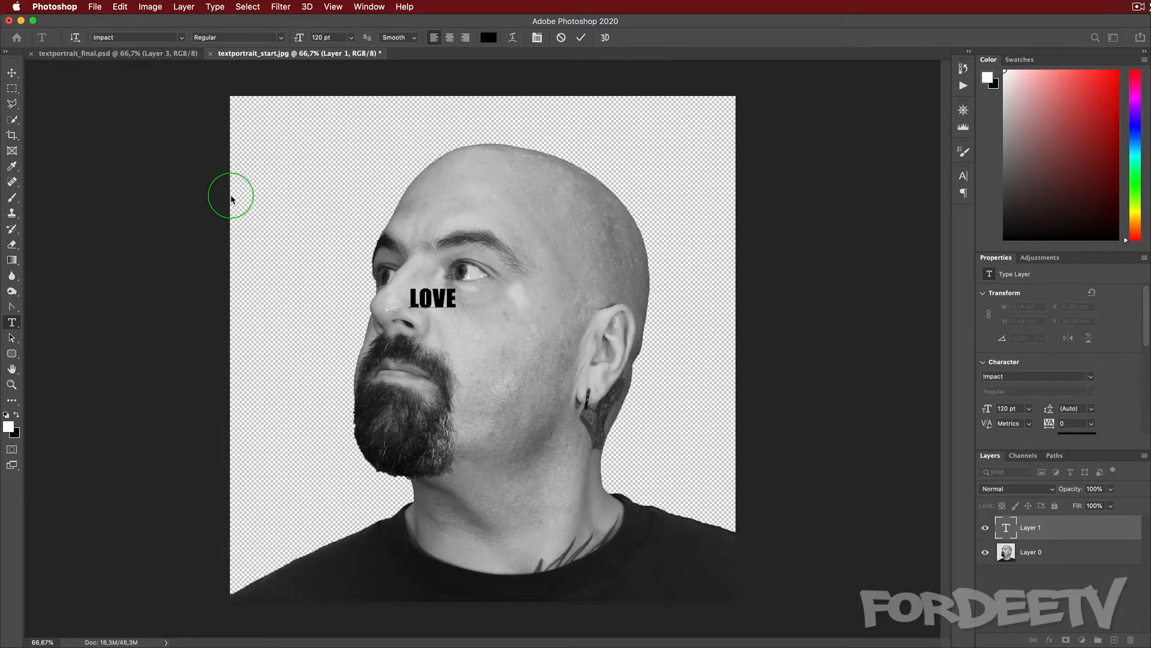
click(12, 72)
drag(437, 306, 464, 336)
- Set the colour of the LOVE text to white
click(963, 176)
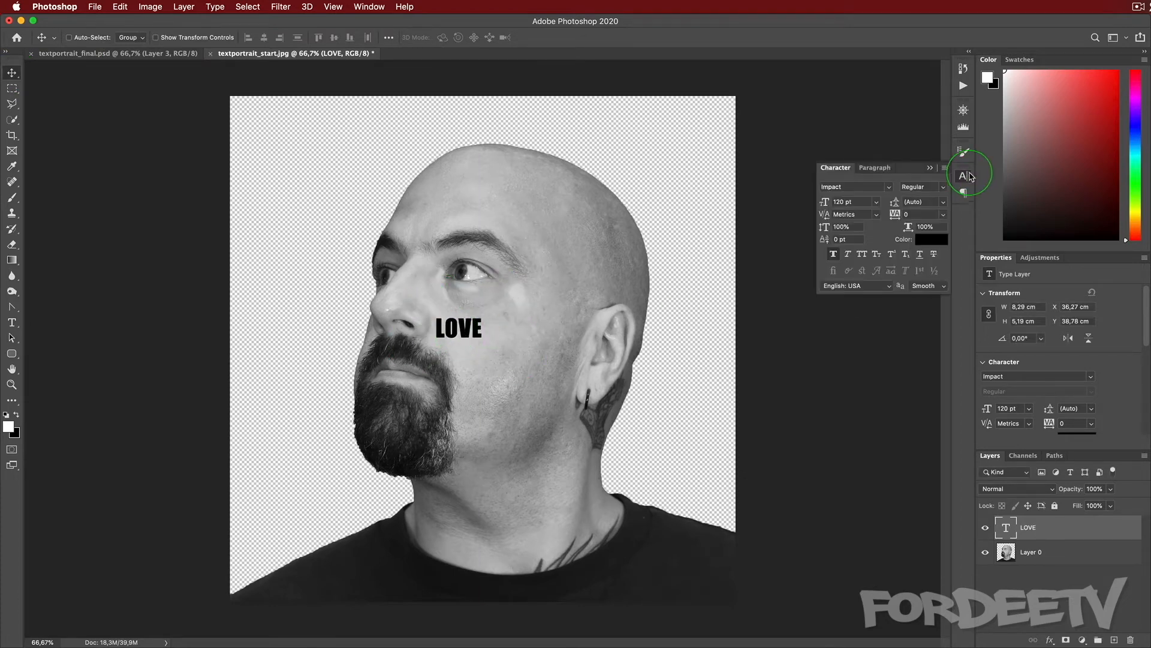
click(931, 238)
click(596, 159)
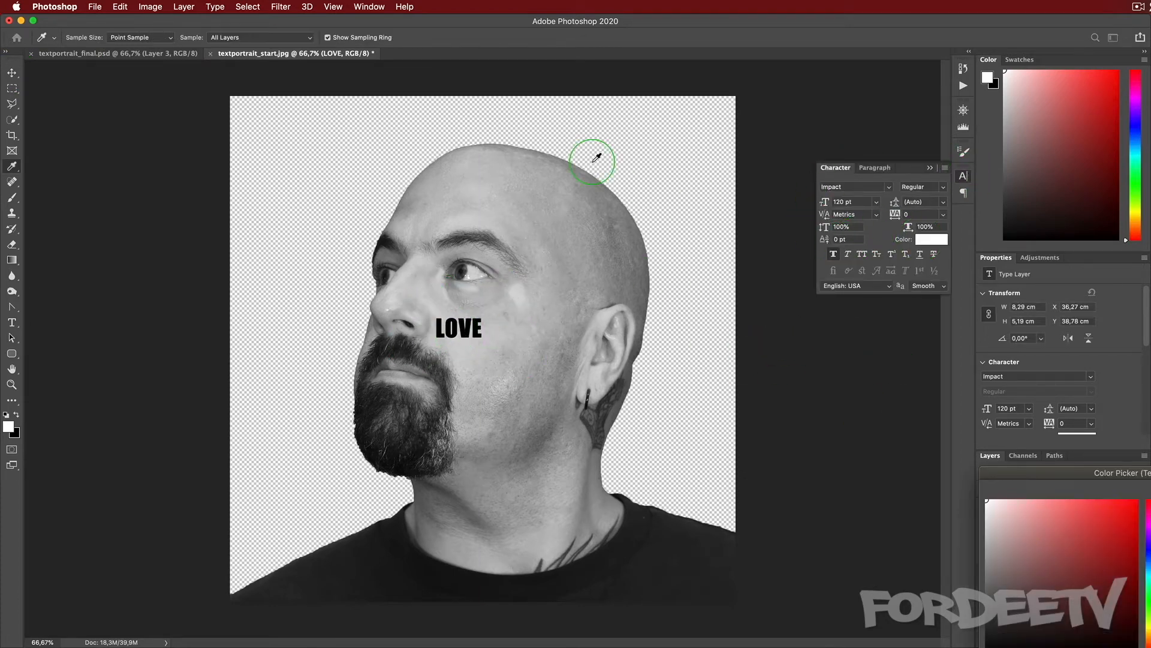
click(963, 176)
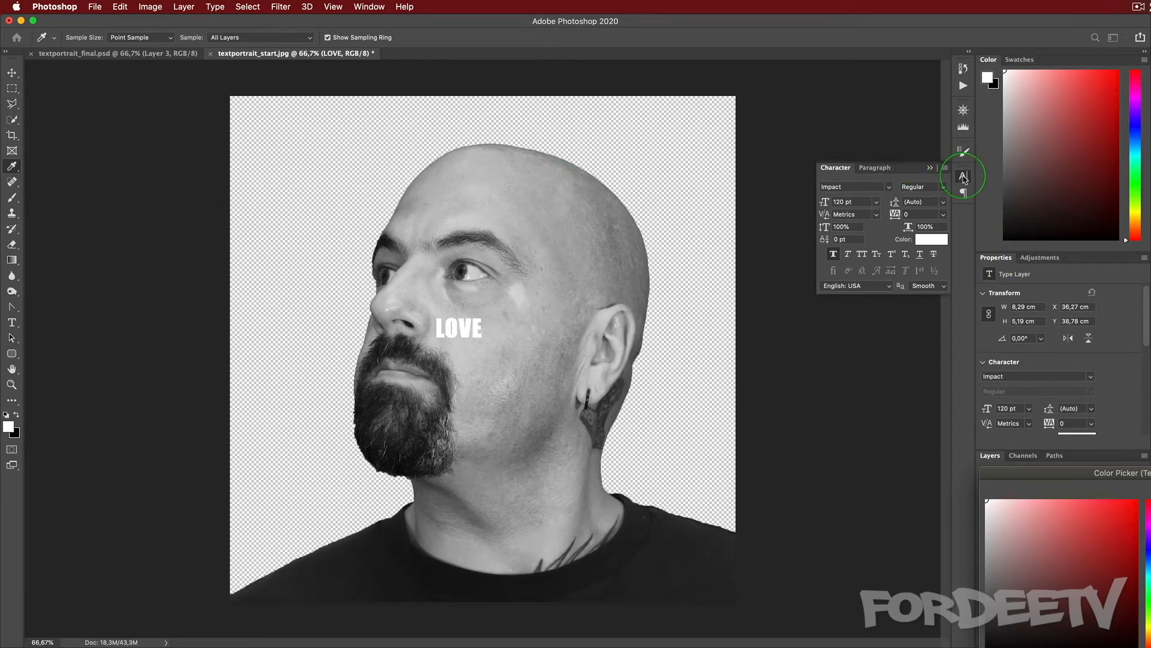
key(Return)
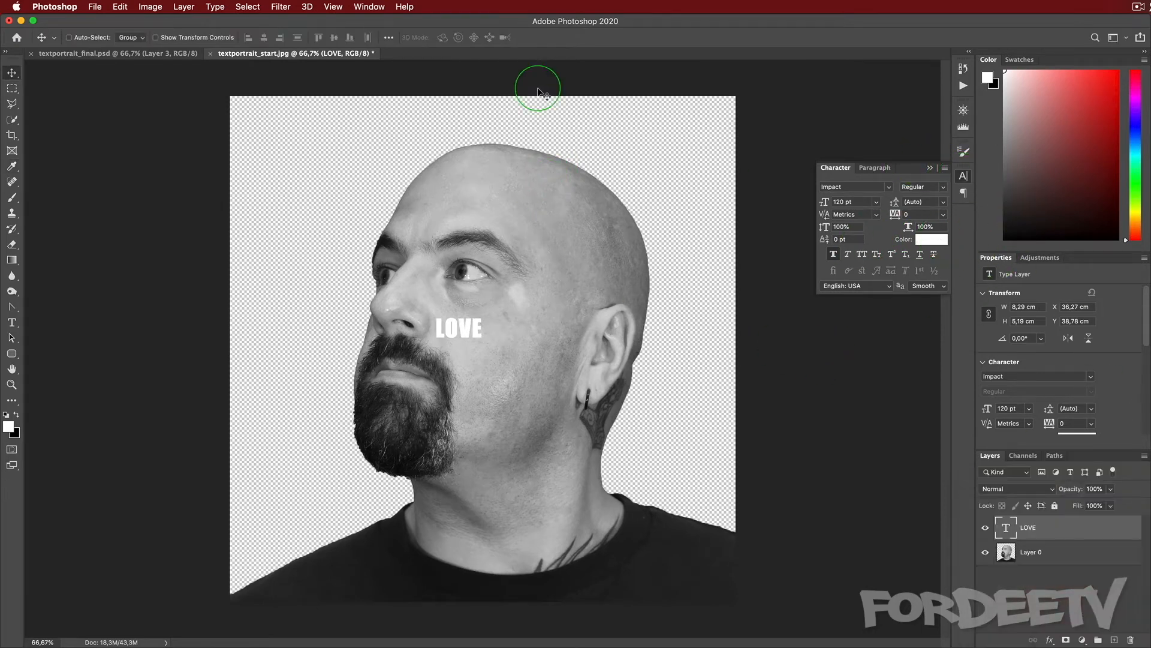
- Enlarge the LOVE text's font size to 224 pt
click(369, 6)
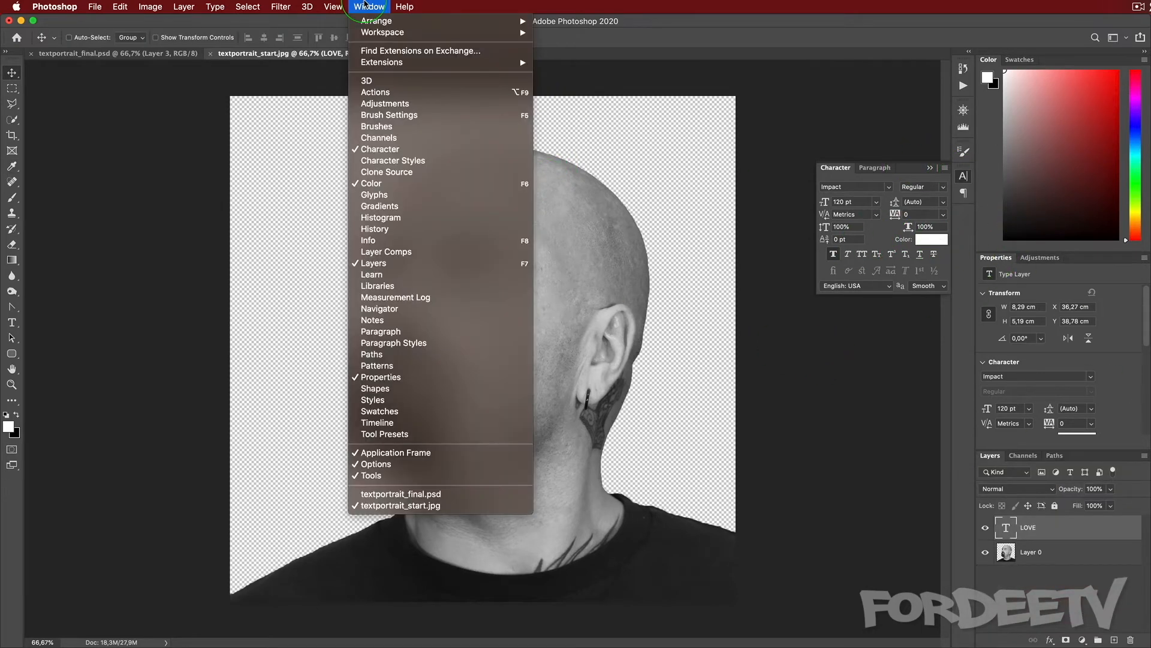
click(382, 152)
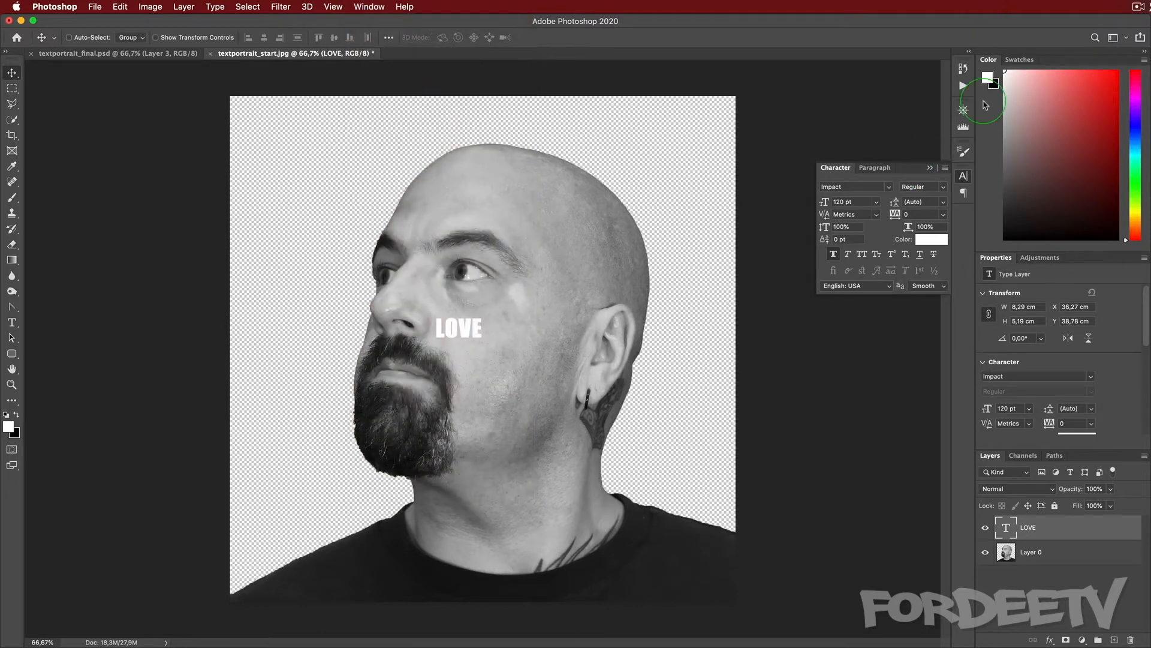
click(963, 174)
click(962, 174)
drag(819, 202, 821, 241)
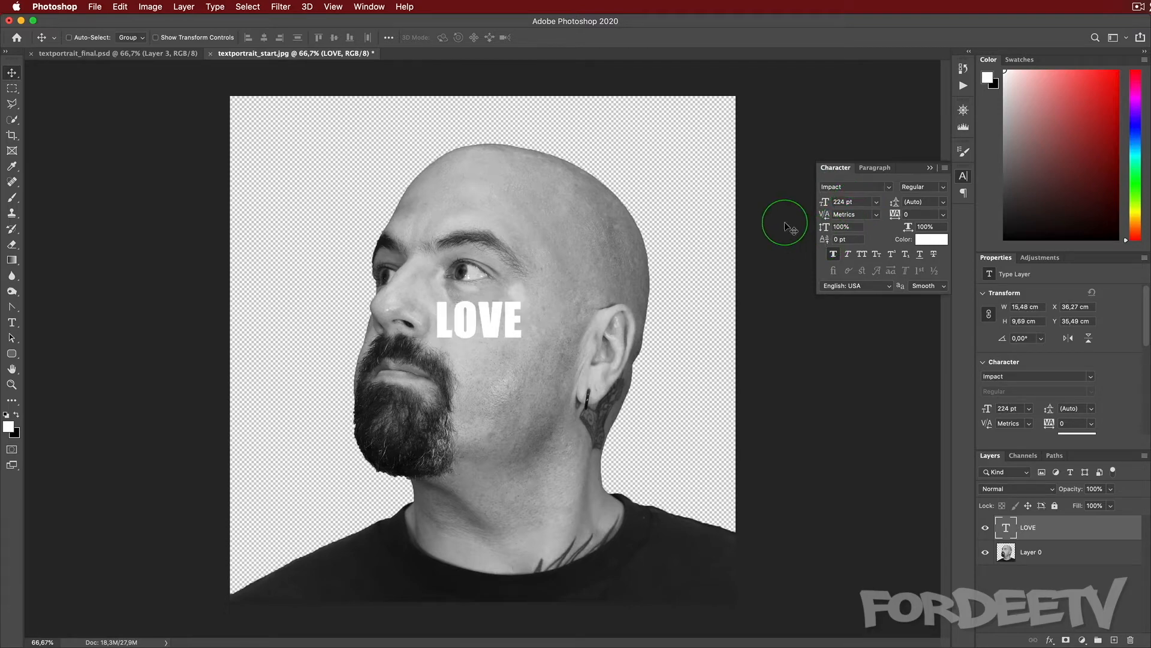
- Examine how the words cover the face in textportrait_final.psd, and return to textportrait_start.jpg
click(94, 56)
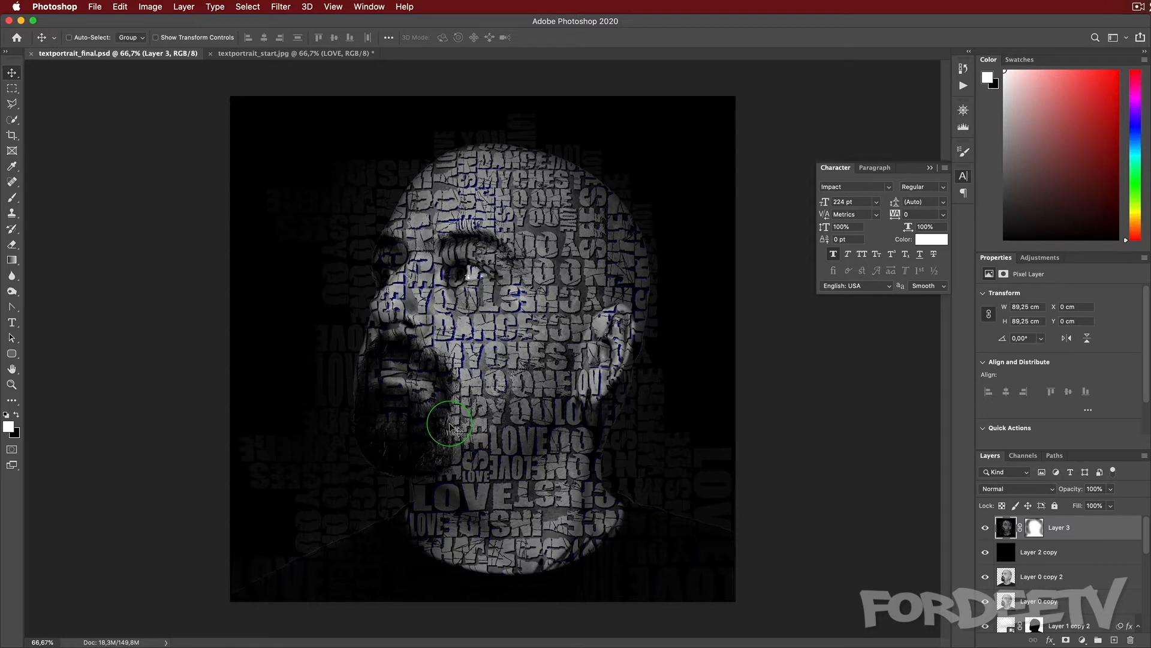
mouse_move(451, 428)
mouse_down()
mouse_move(533, 513)
mouse_move(507, 423)
mouse_move(491, 436)
mouse_move(494, 454)
mouse_move(540, 449)
mouse_move(504, 455)
mouse_up()
click(275, 54)
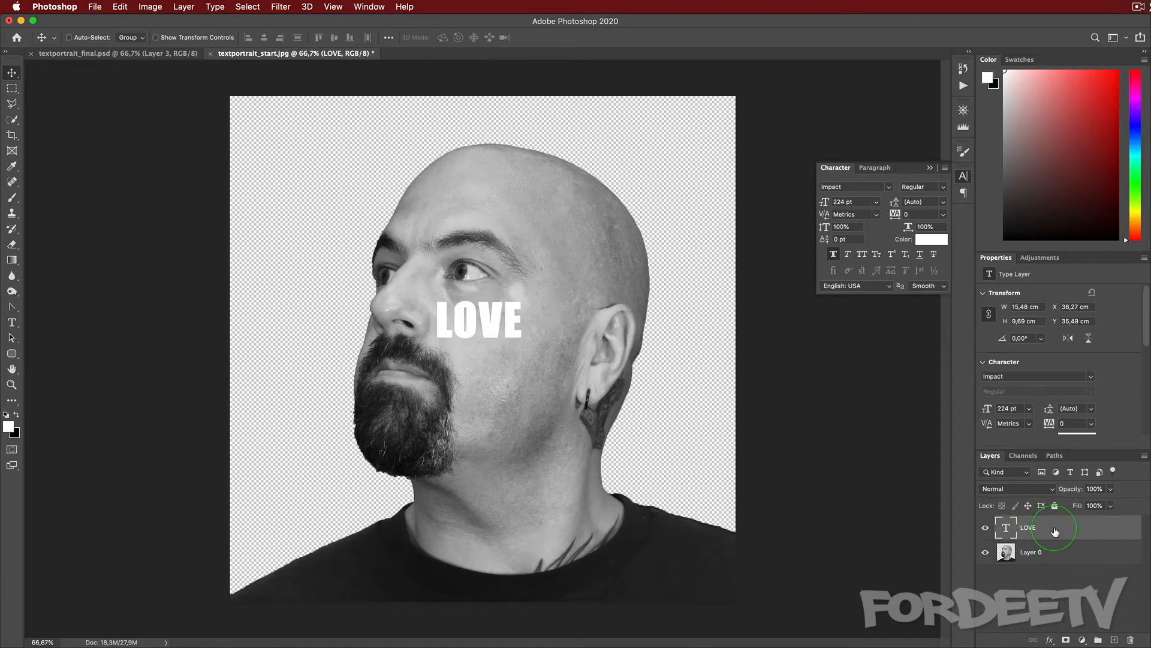
- Duplicate the LOVE text layer, rotate the copy 90° and place it against the end of the original word
key(super+j)
drag(487, 323, 613, 358)
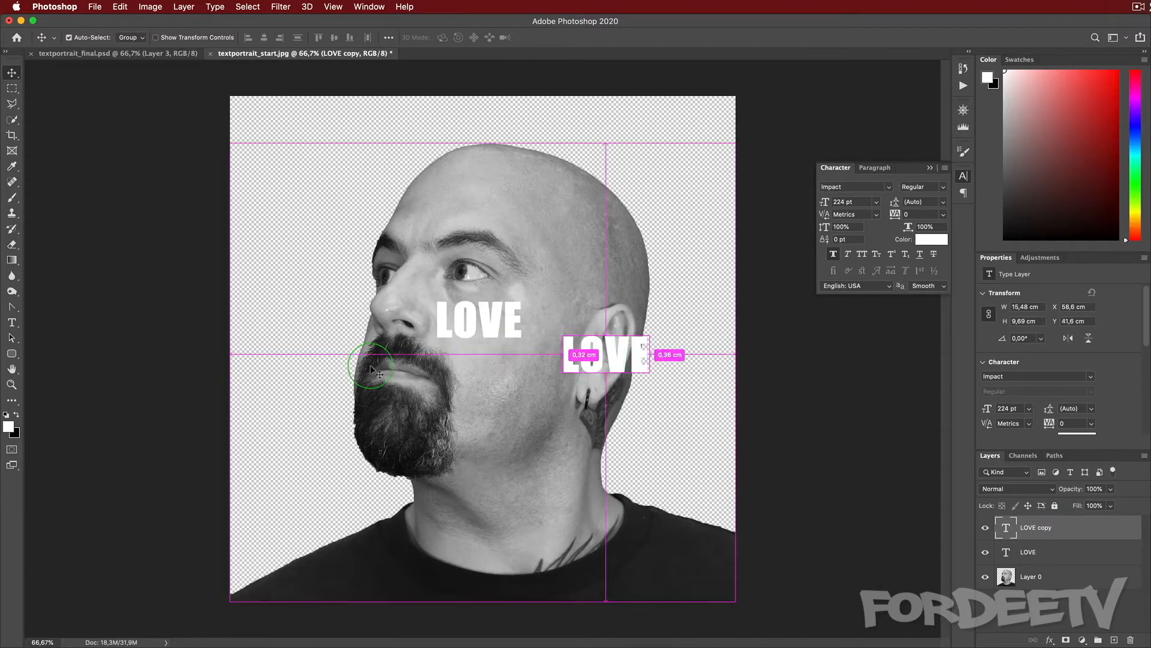
key(super+t)
drag(592, 267, 663, 256)
drag(590, 335, 520, 321)
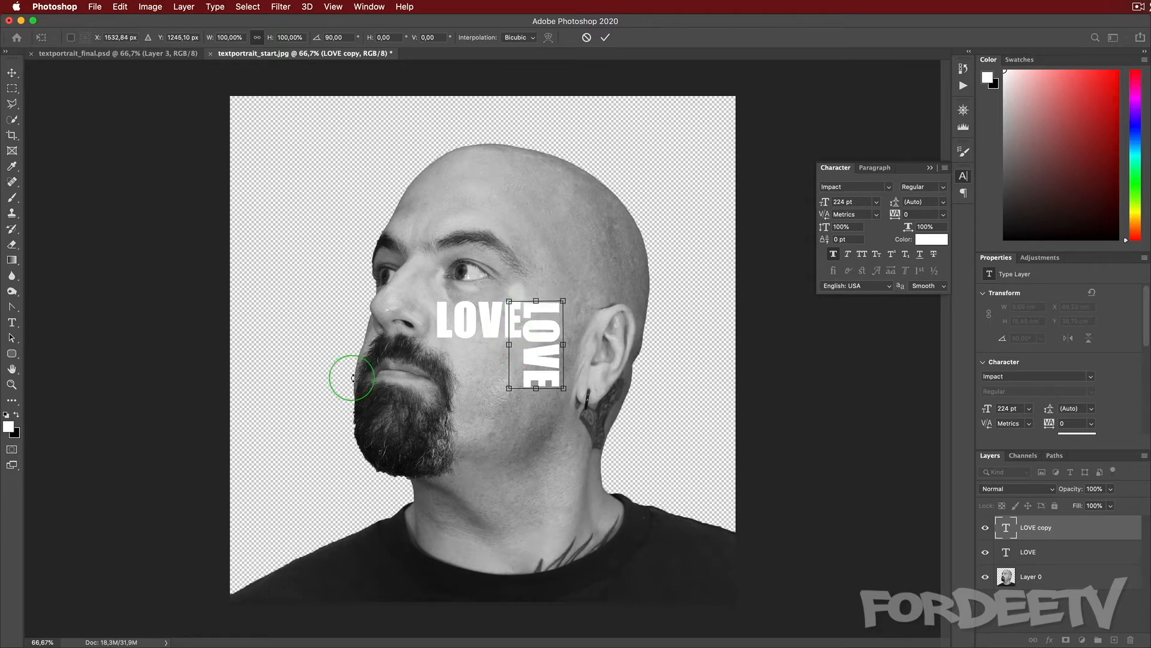
key(Return)
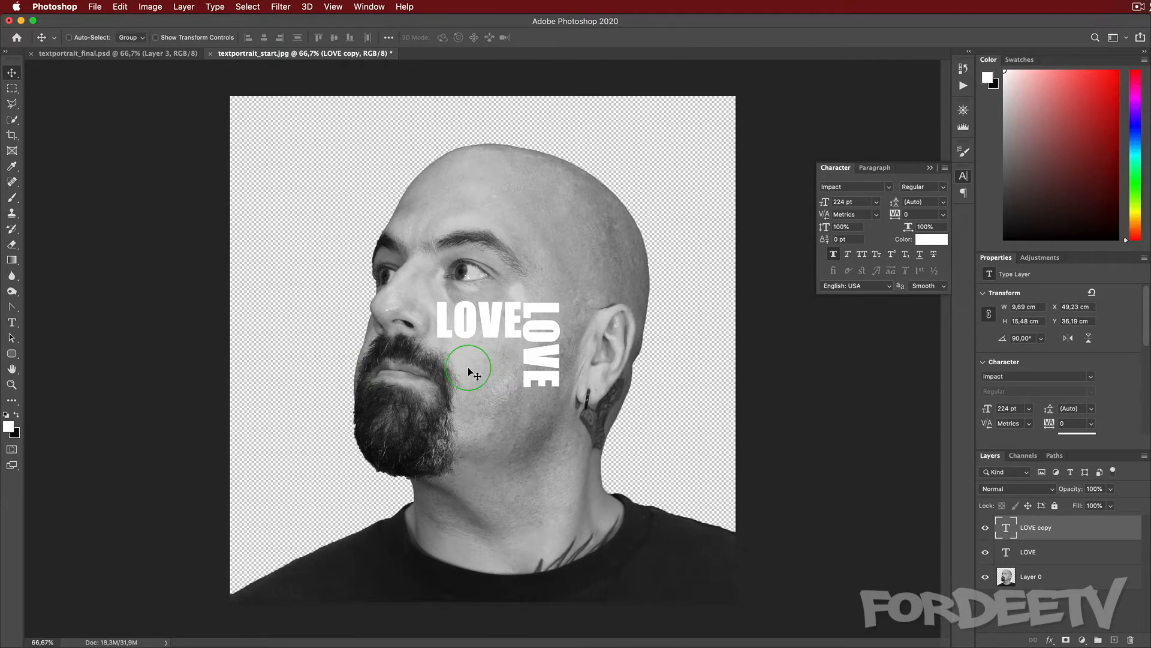
- Duplicate the vertical LOVE text, turn the copy to 180° and place it beneath the horizontal LOVE
key(super+t)
key(Return)
key(super+j)
key(super+t)
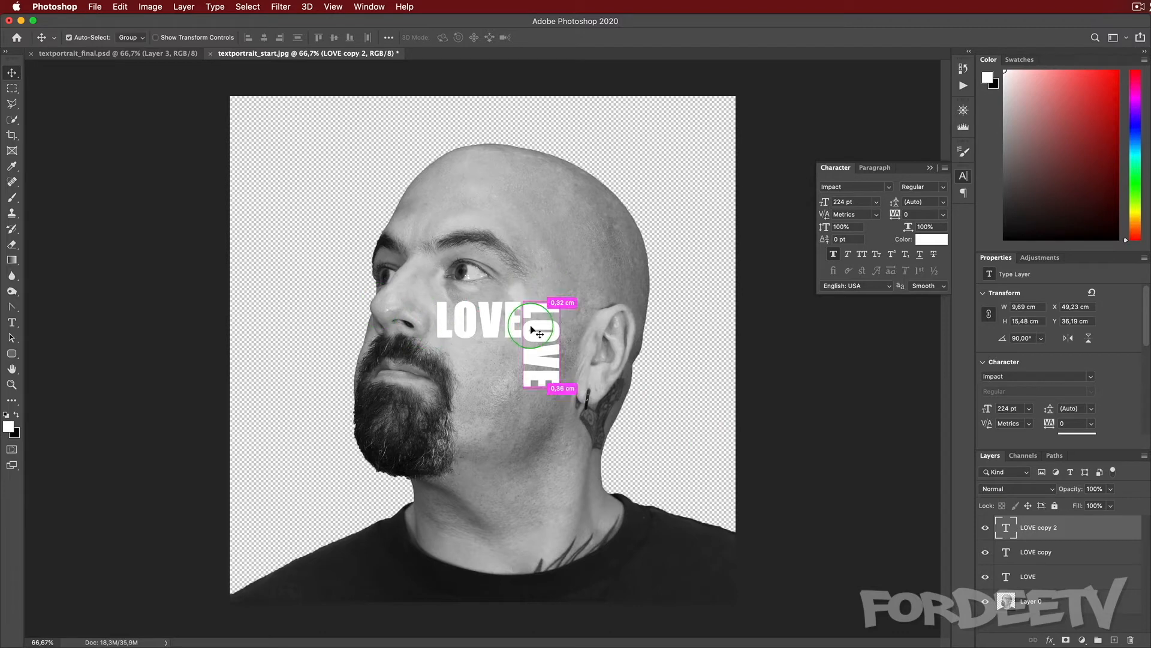
drag(581, 277, 648, 403)
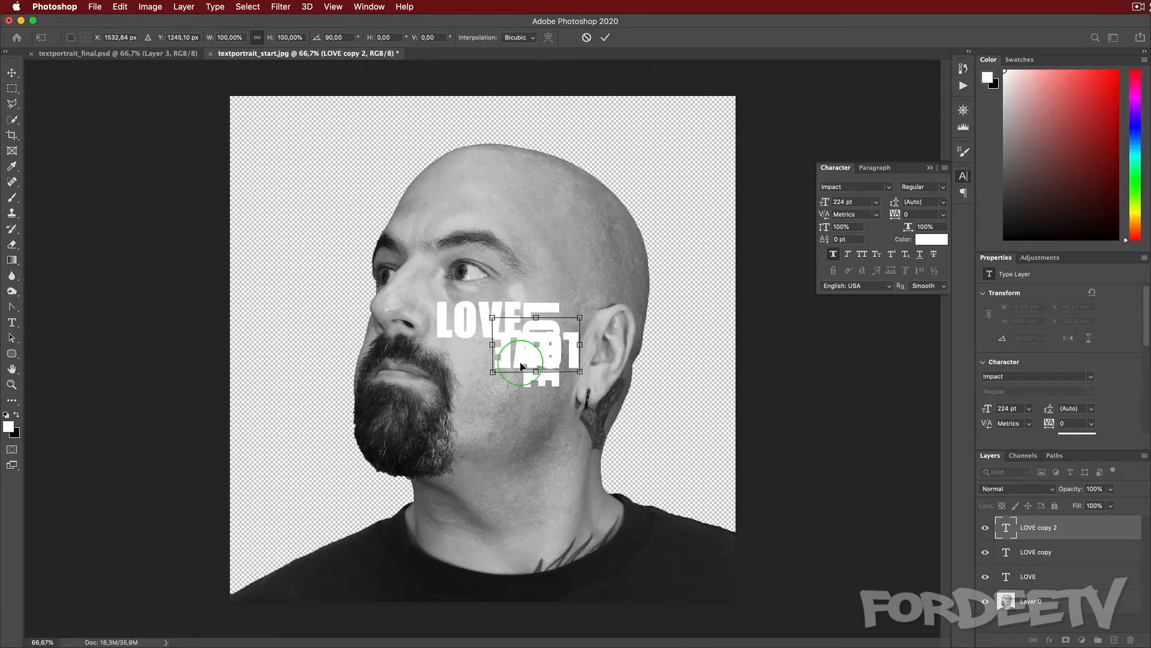
key(Return)
drag(531, 353, 476, 347)
- Scale the upside-down LOVE to 72.02% height at 100% width and fit it directly under the horizontal word
key(ctrl+t)
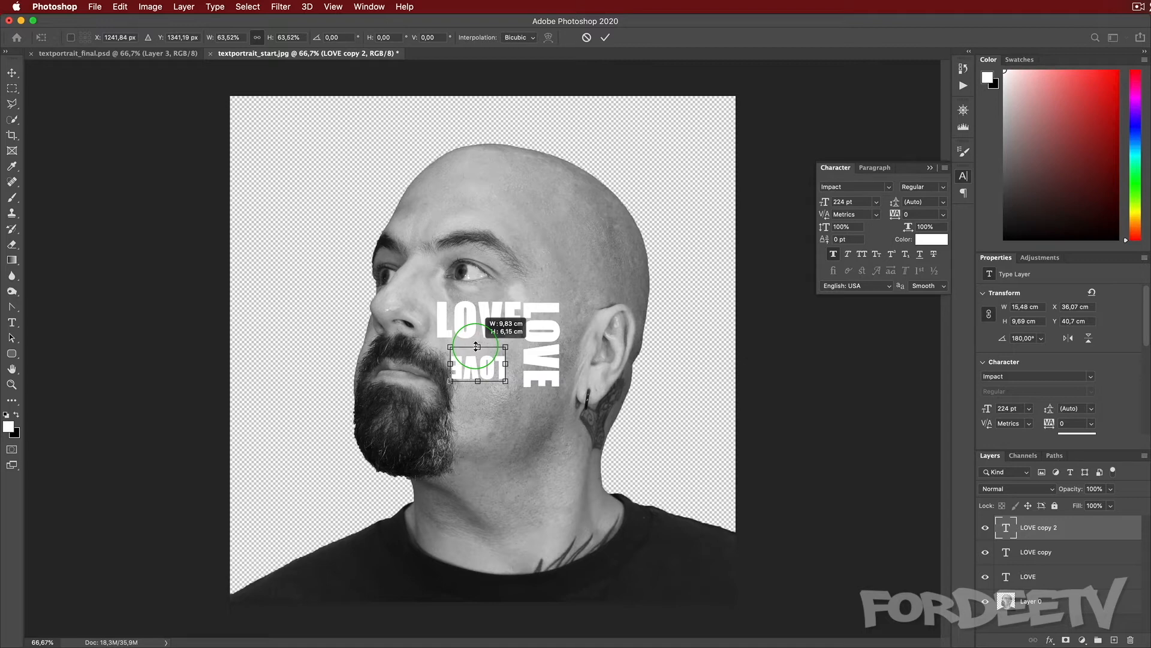
drag(476, 347, 457, 360)
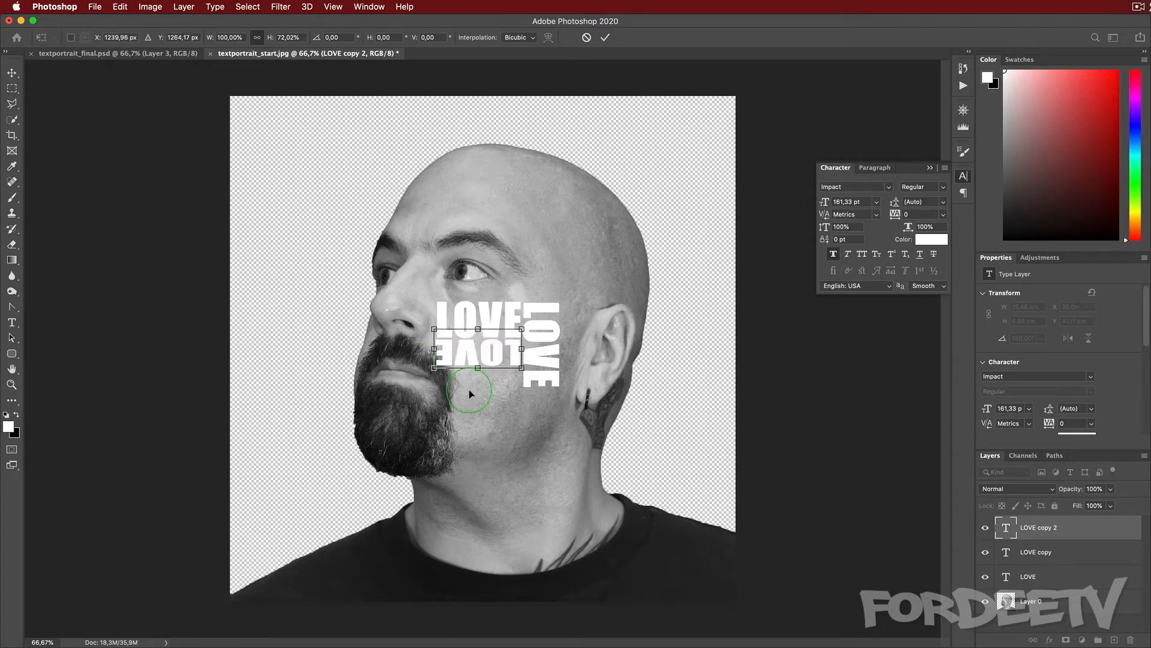
key(Return)
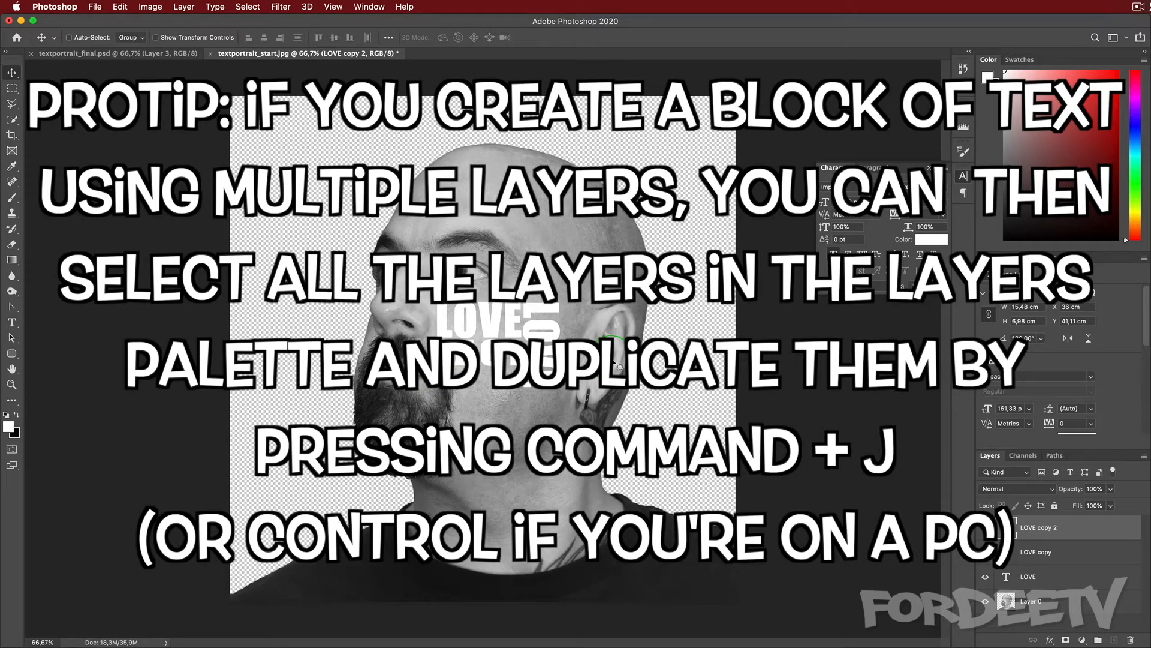
- Switch to textportrait_final.psd and delete the layer mask of the Layer 1 text smart object
click(114, 53)
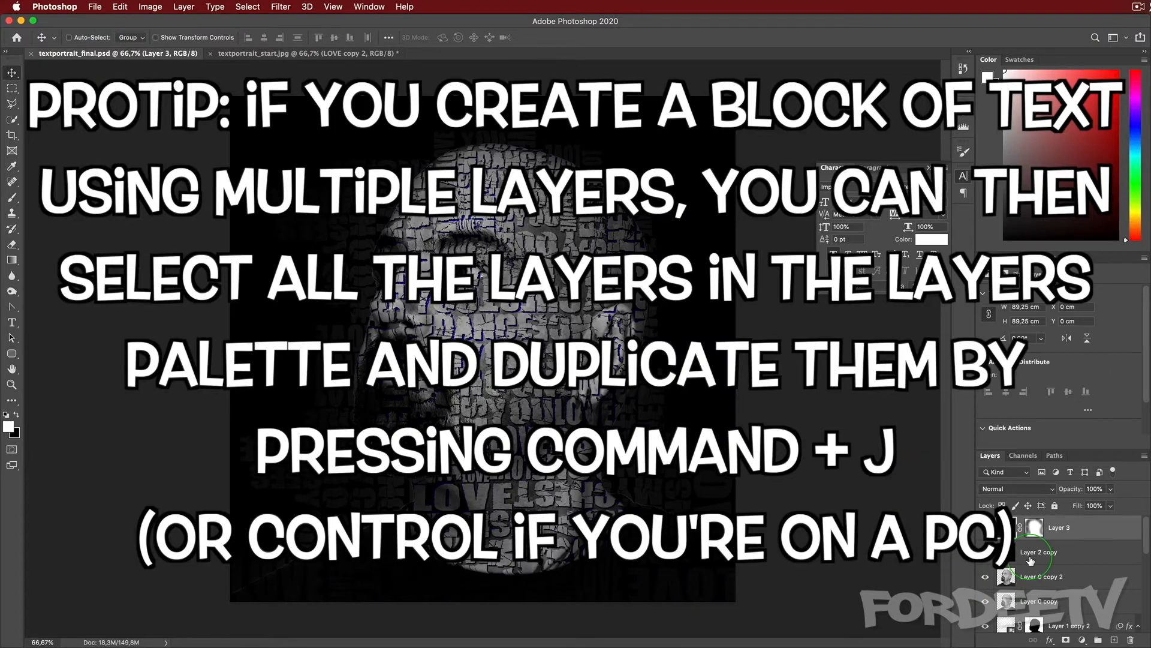
scroll(1030, 560, down, 5)
scroll(1030, 560, up, 2)
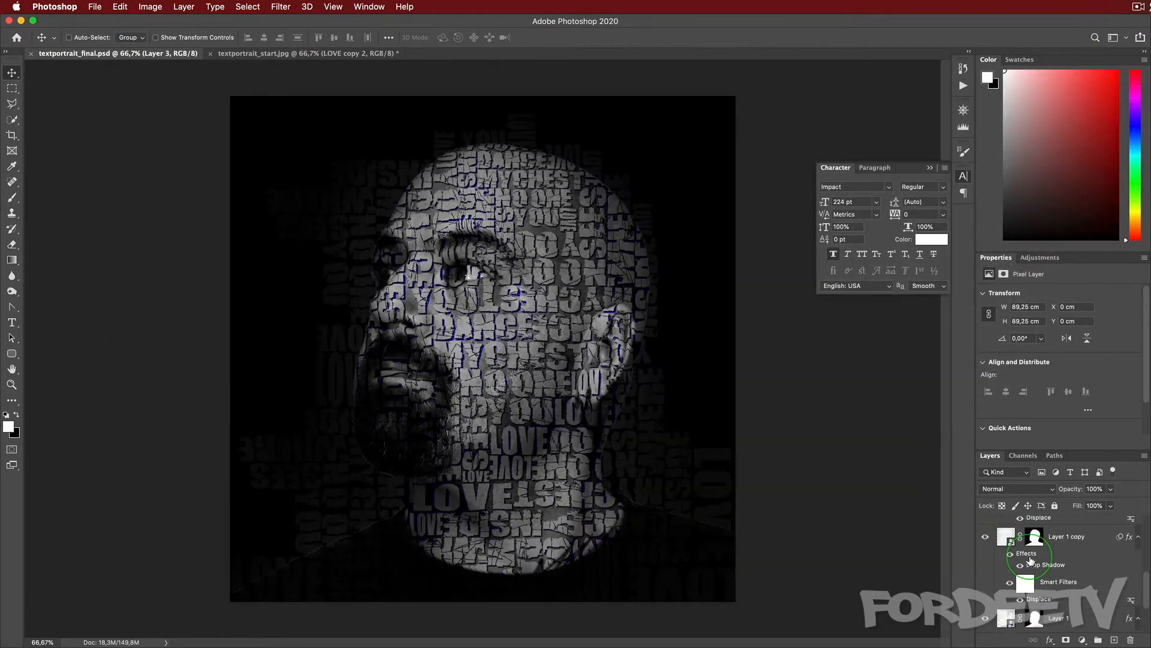
scroll(1093, 555, up, 3)
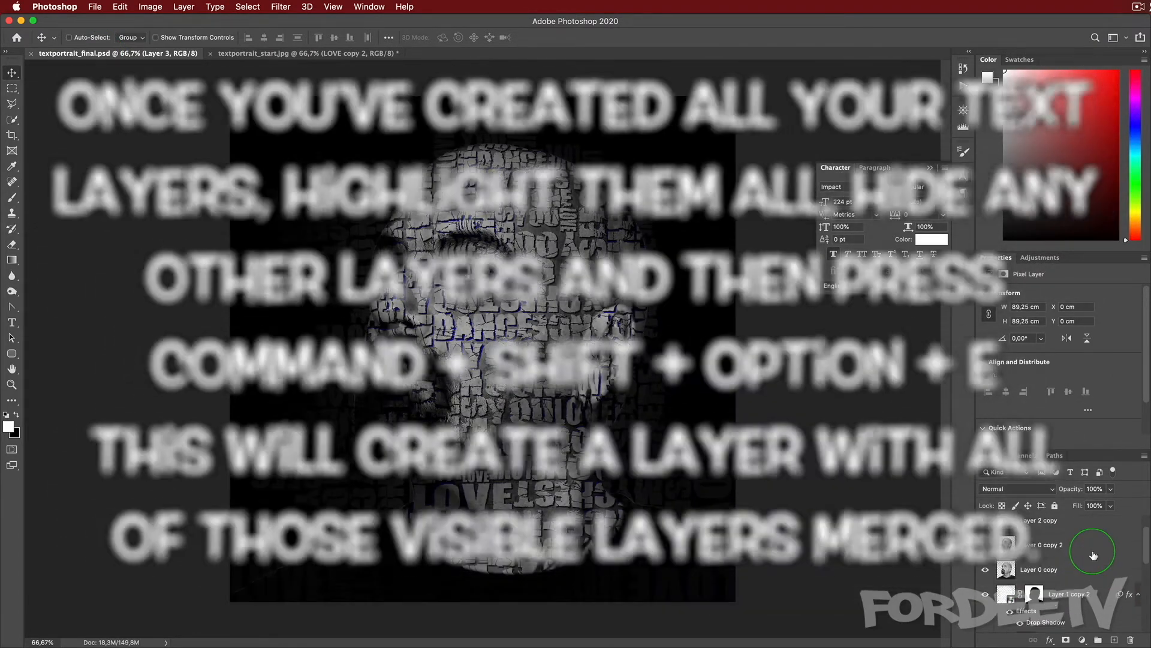
scroll(1063, 571, down, 1)
scroll(1062, 571, down, 3)
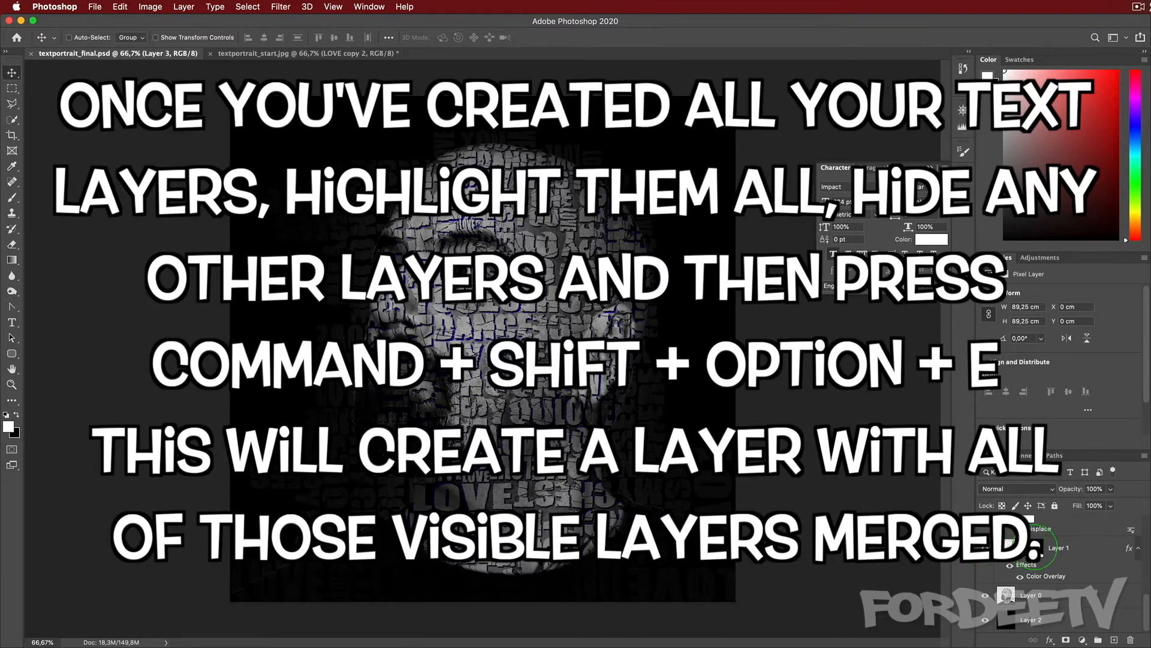
right_click(1035, 547)
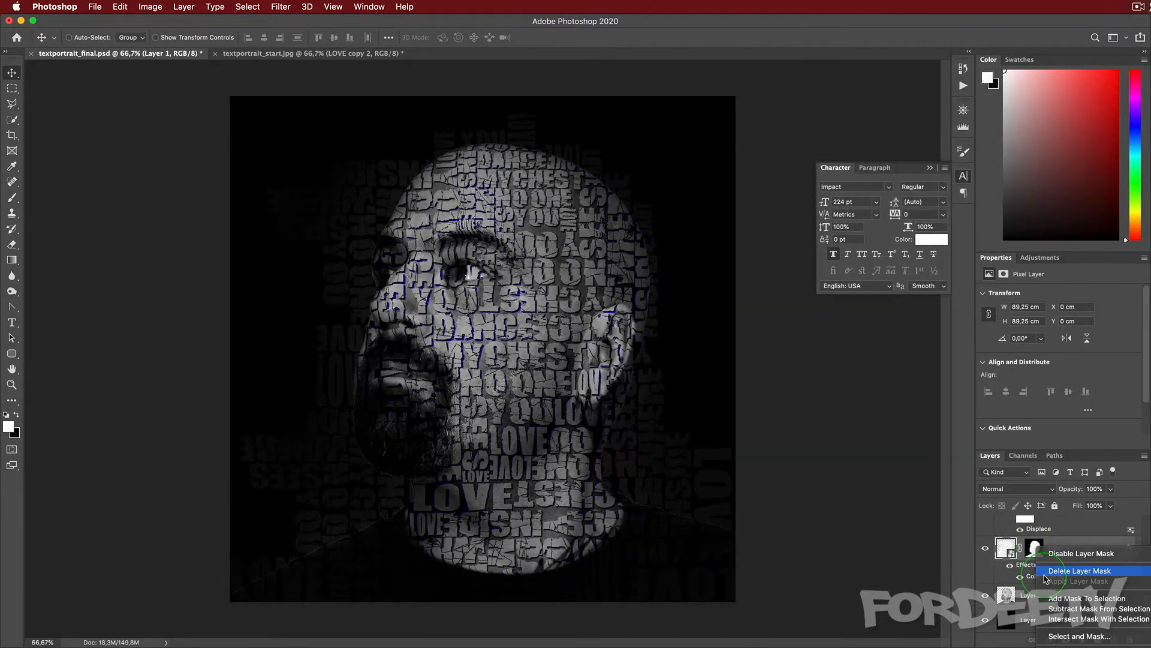
click(1044, 576)
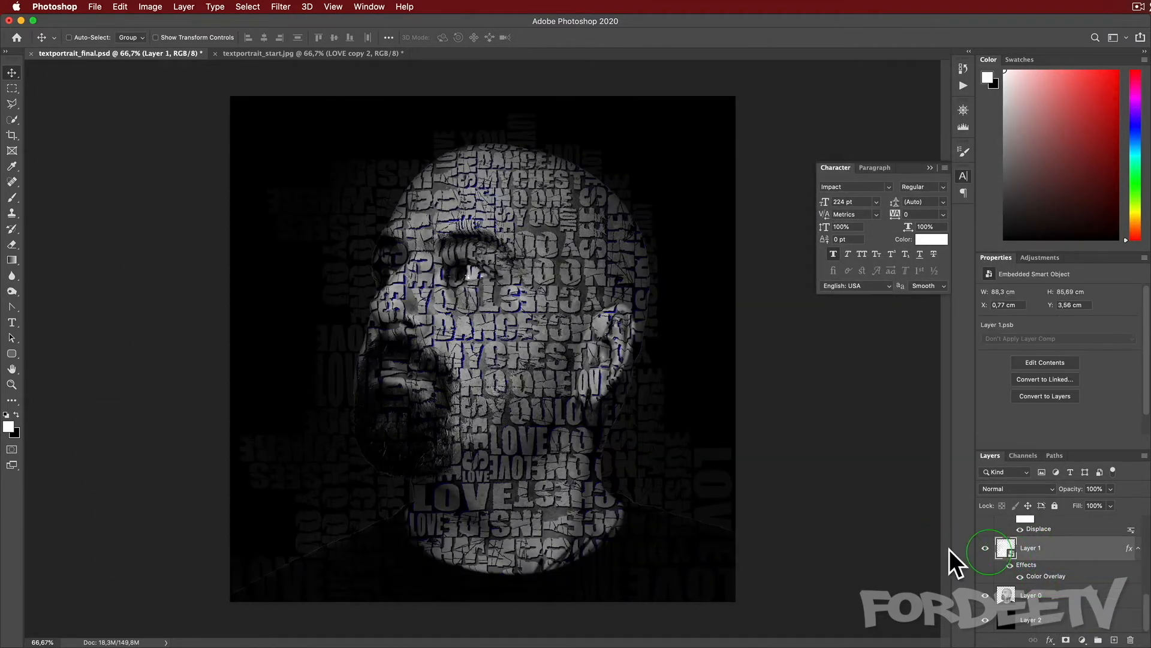
- Show only Layer 1, hide its effects, and copy the layer into textportrait_start.jpg over the portrait
alt+click(984, 549)
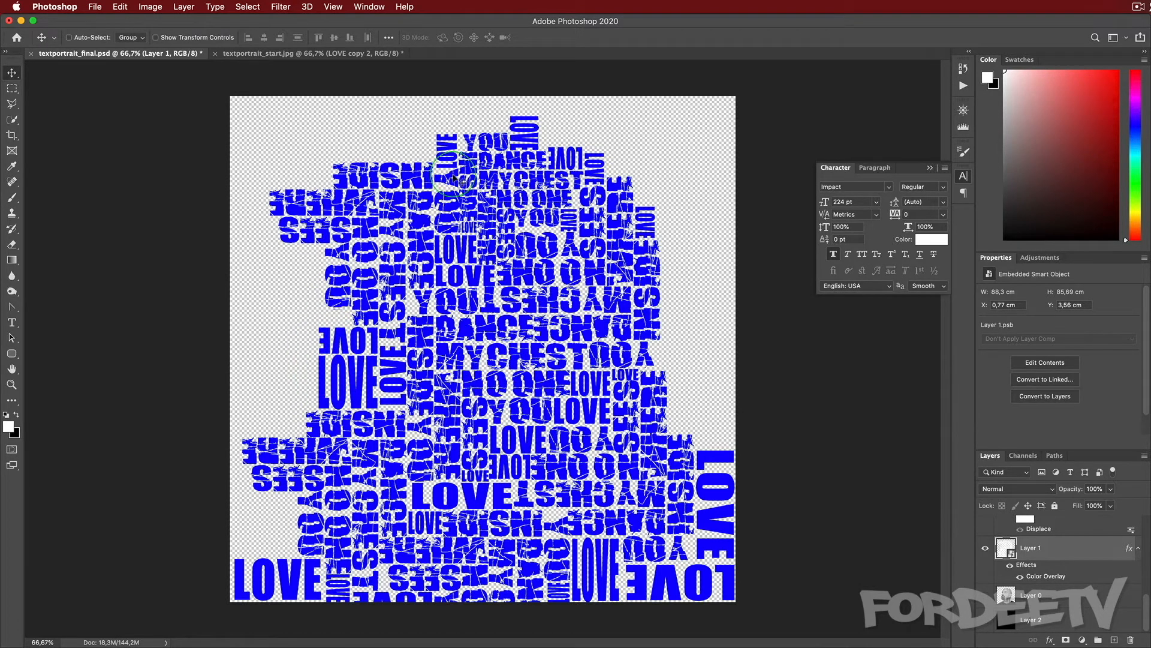
click(1010, 565)
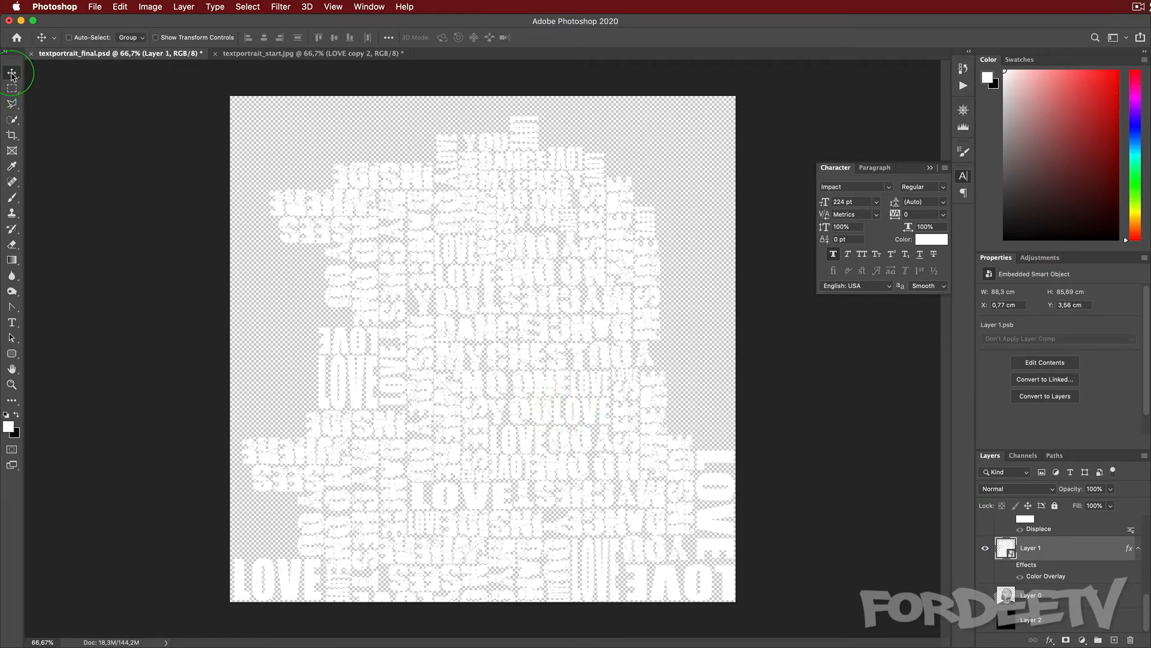
drag(418, 312, 279, 54)
drag(468, 251, 493, 401)
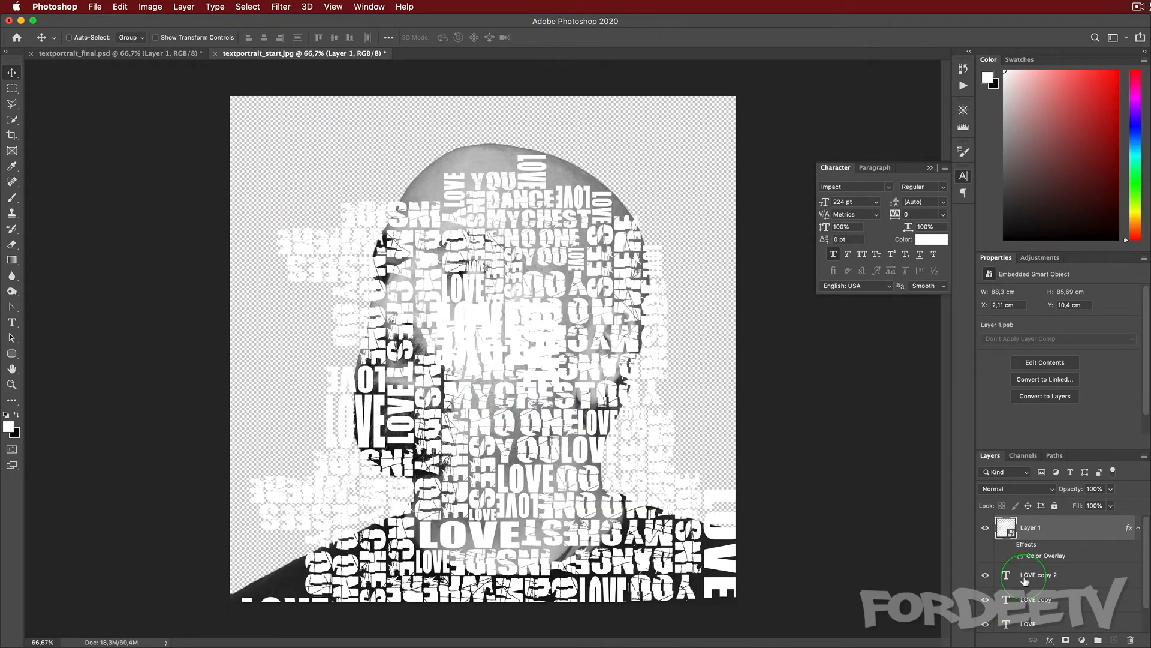
- Delete the three text layers LOVE copy 2, LOVE copy and LOVE from textportrait_start.jpg
click(1087, 580)
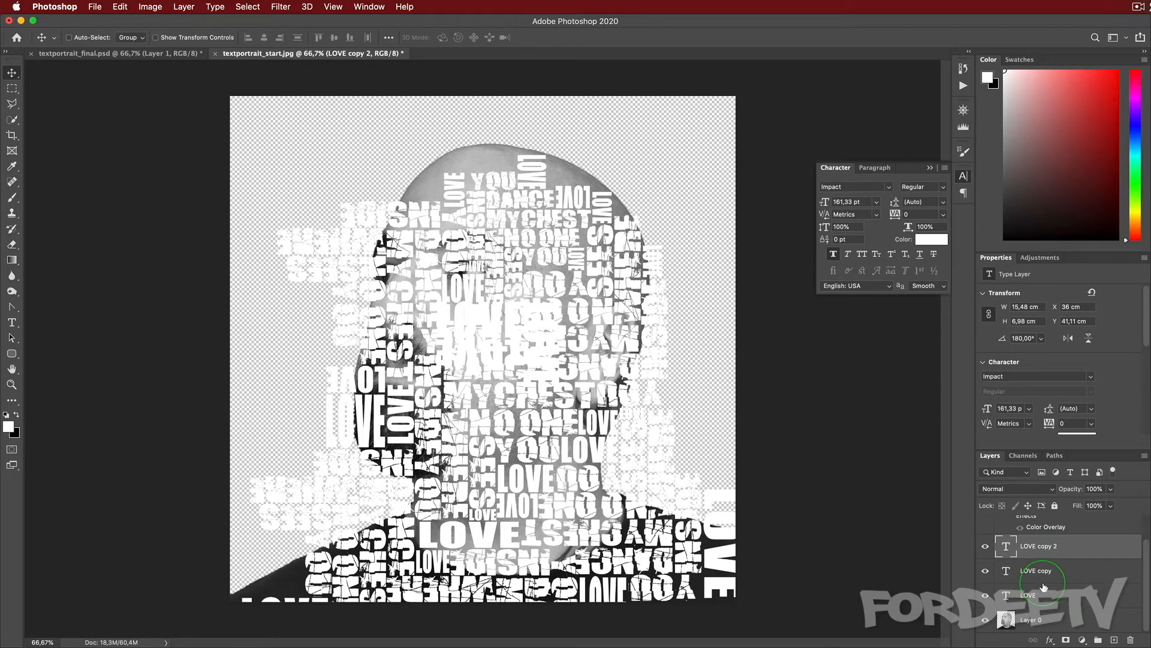
shift+click(1044, 582)
shift+click(1094, 604)
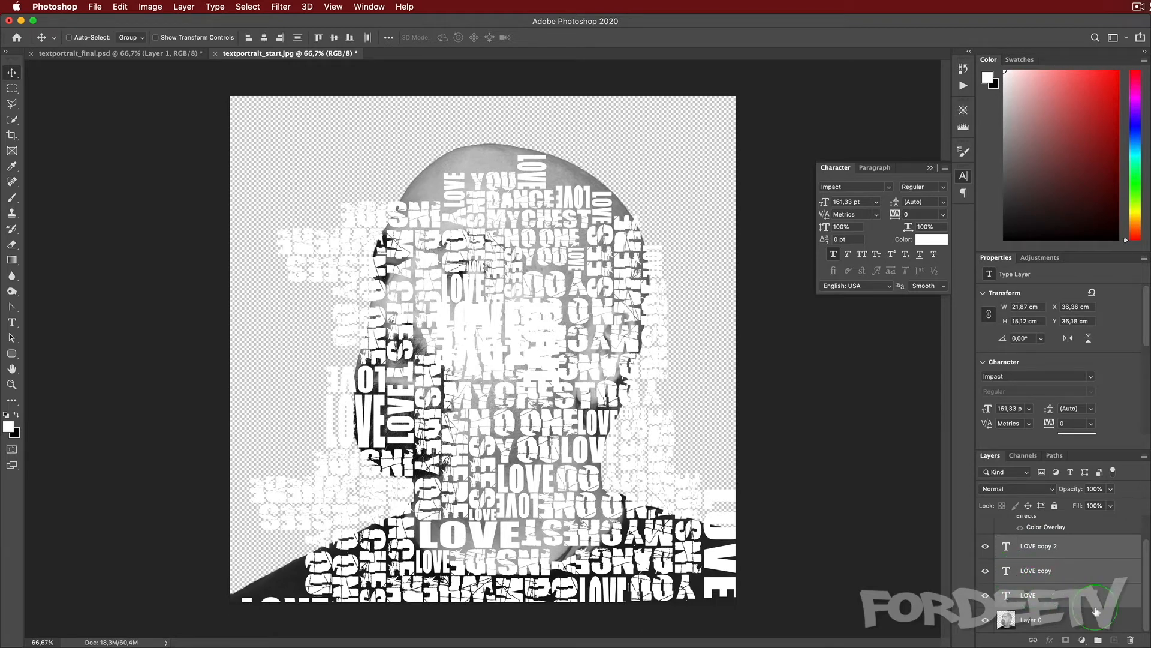
click(1131, 639)
click(855, 265)
click(647, 195)
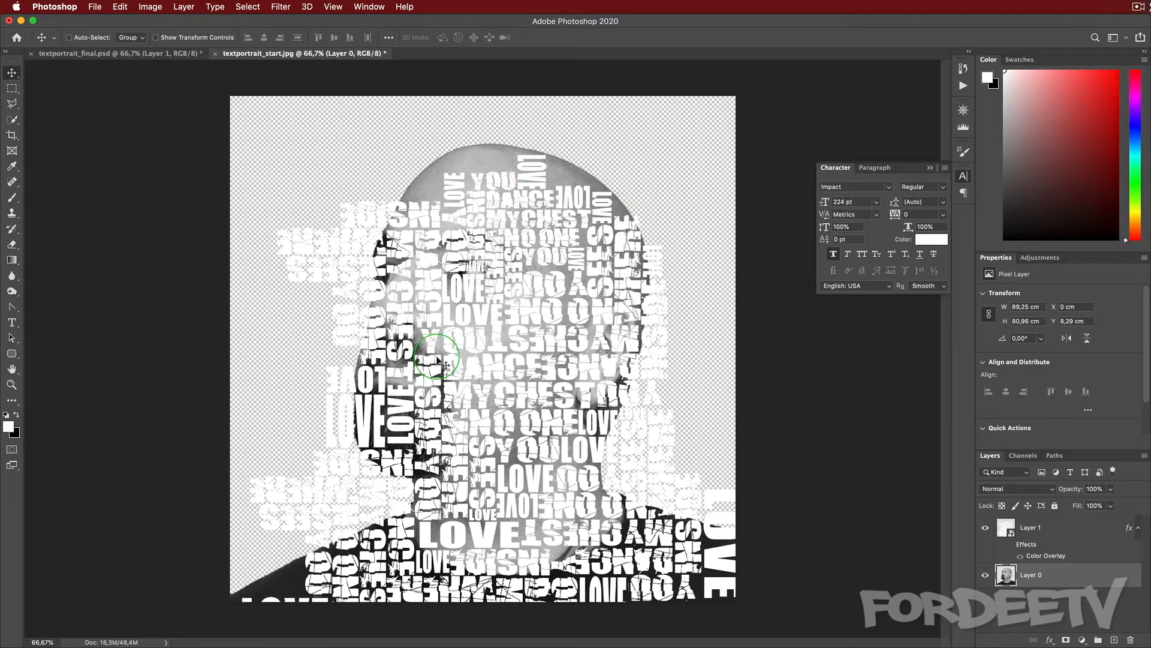
- Try moving the portrait on Layer 0 upward beneath the text, and undo the move
drag(437, 362, 440, 329)
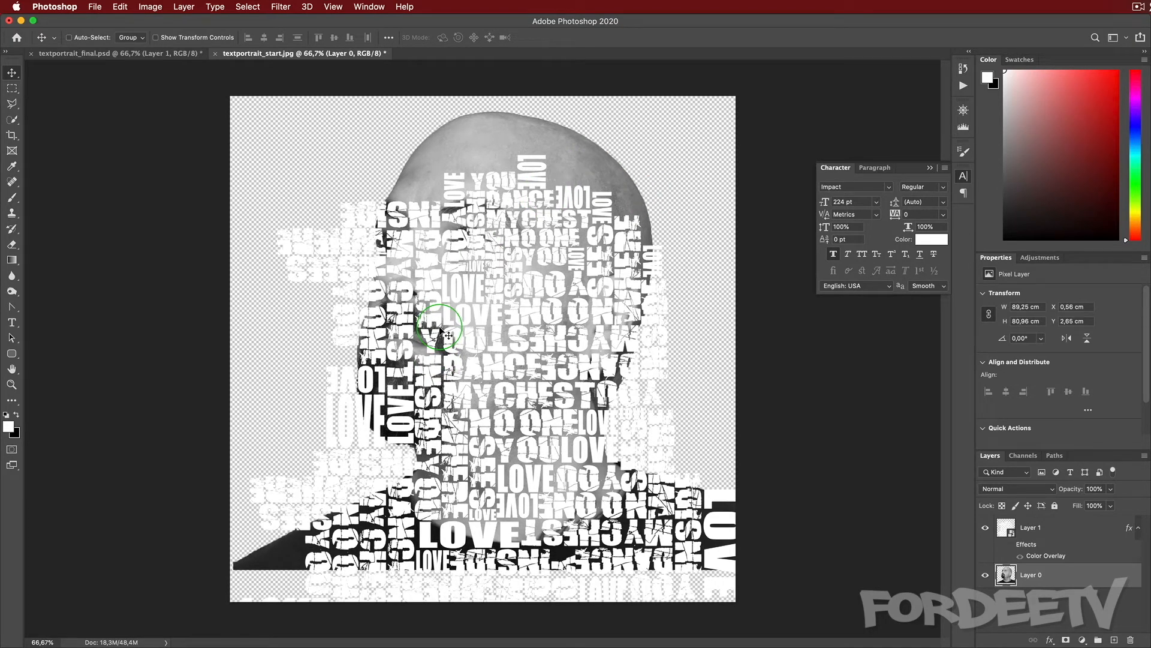
key(super+z)
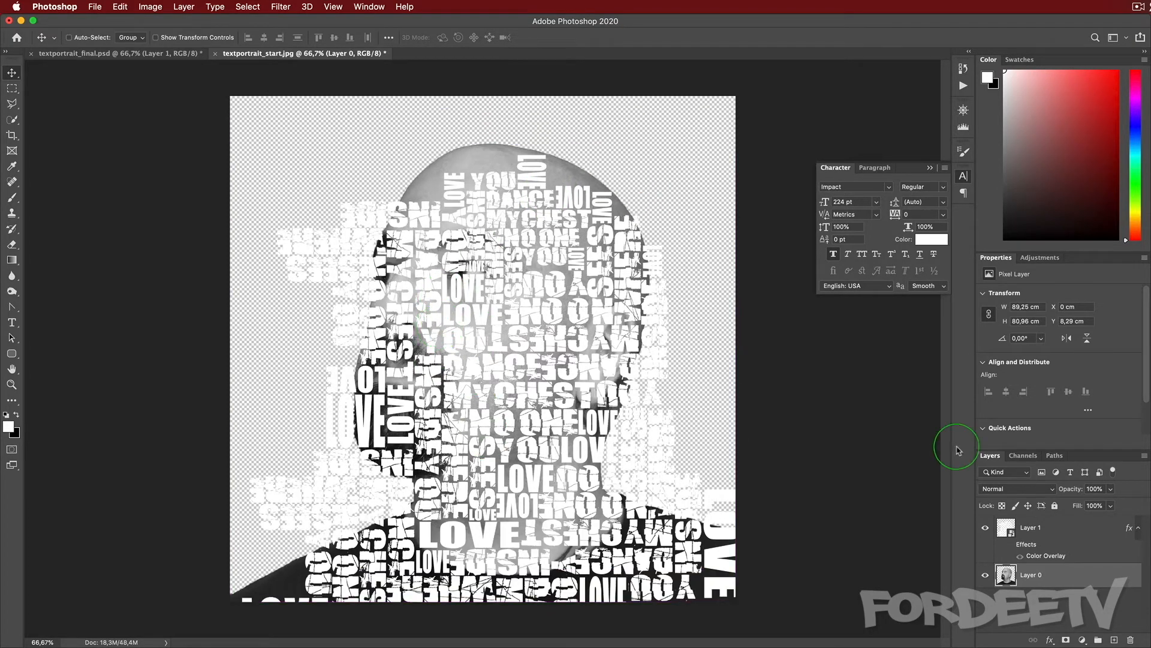
- Move the Layer 1 text upward and fine-tune its position so it covers the portrait from head to shoulders
click(1055, 546)
drag(460, 426, 453, 397)
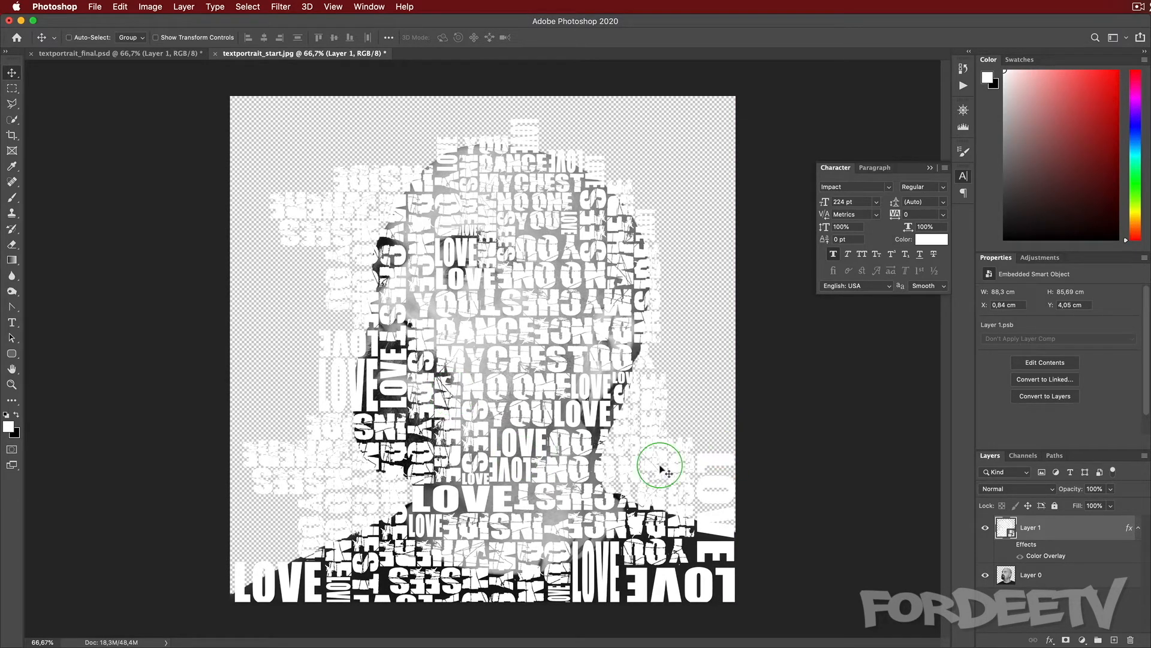
drag(560, 476, 559, 477)
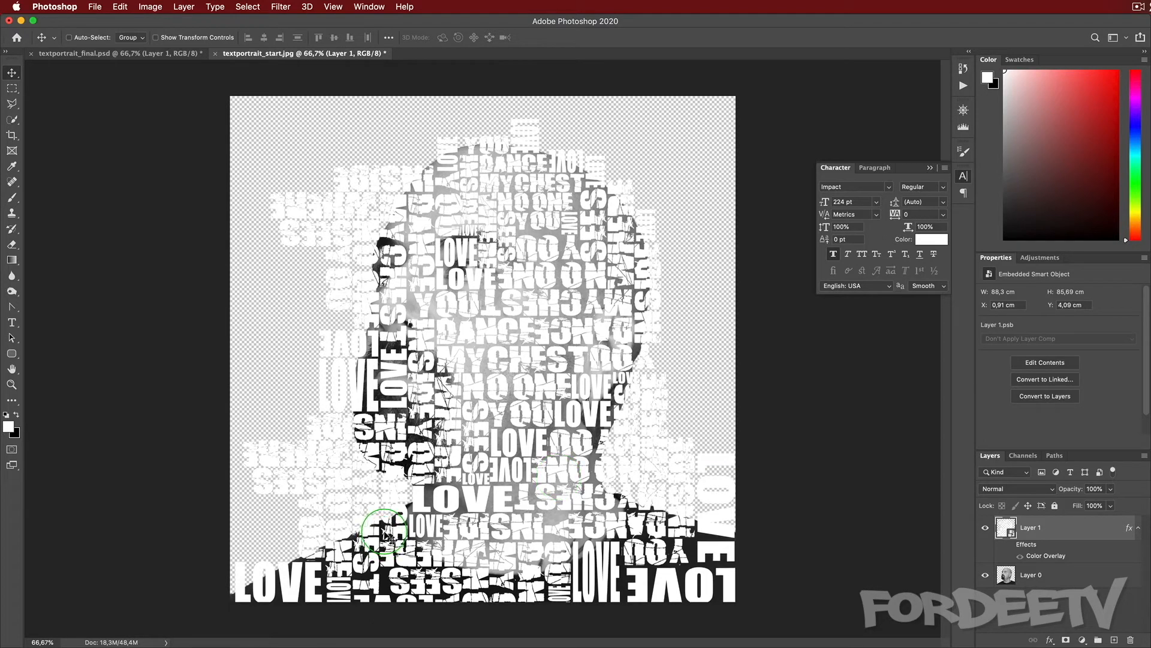
key(Left)
key(Left)
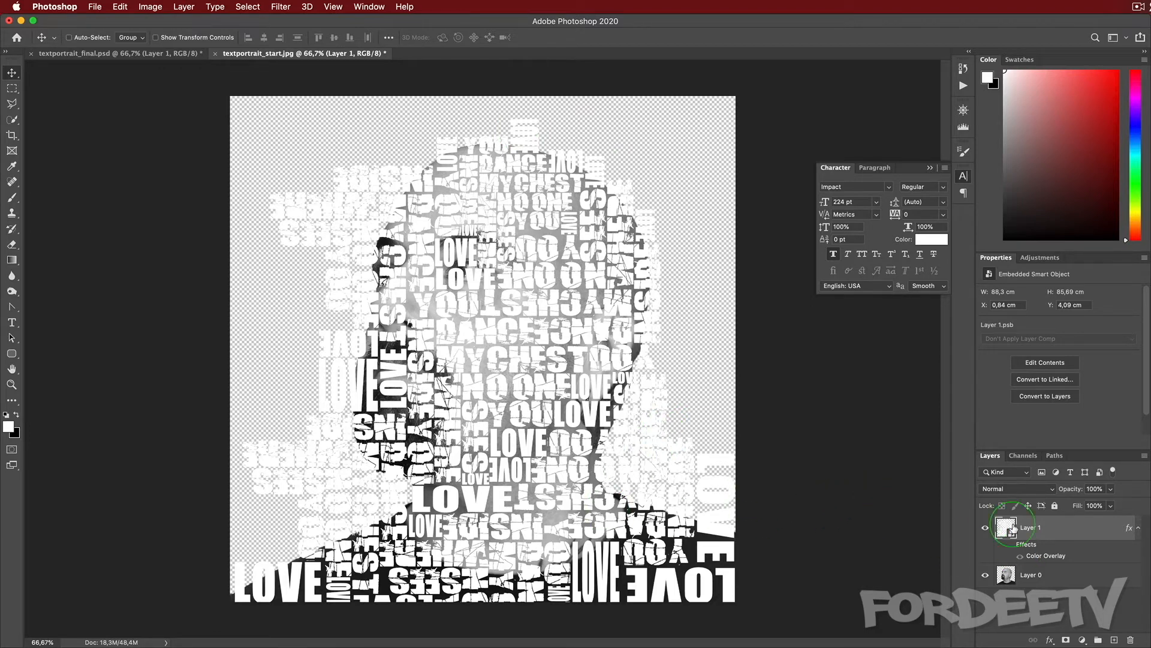
- Mask the Layer 1 text to the portrait silhouette of Layer 0, and duplicate the masked layer
drag(1005, 528, 1038, 632)
super+click(1007, 576)
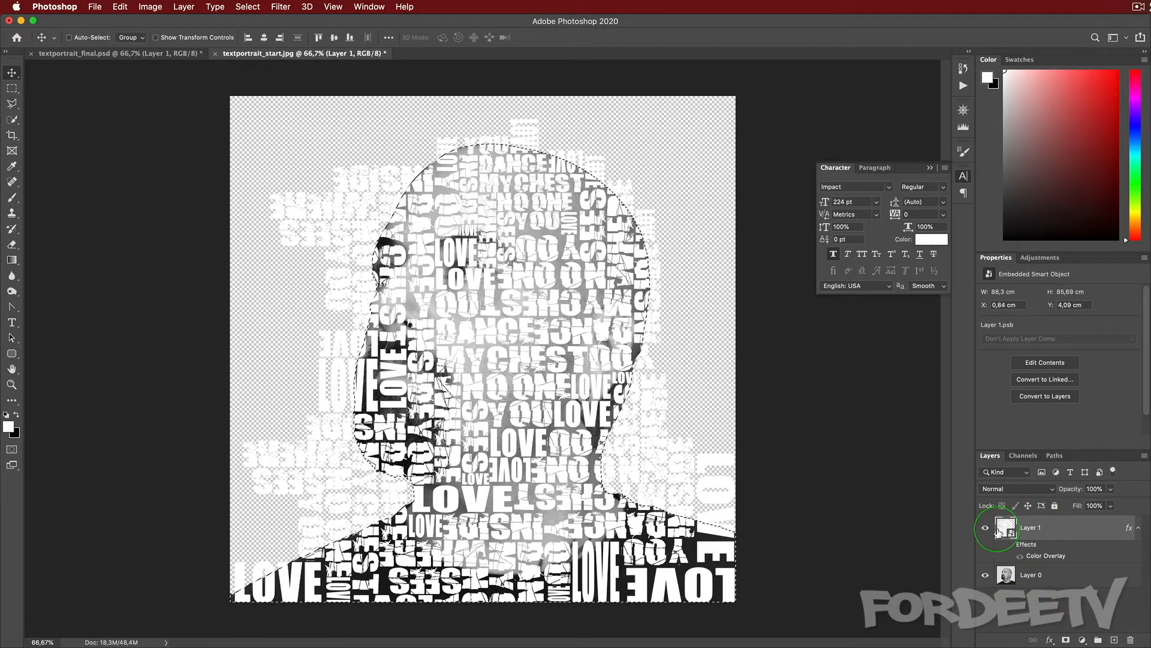
click(1065, 640)
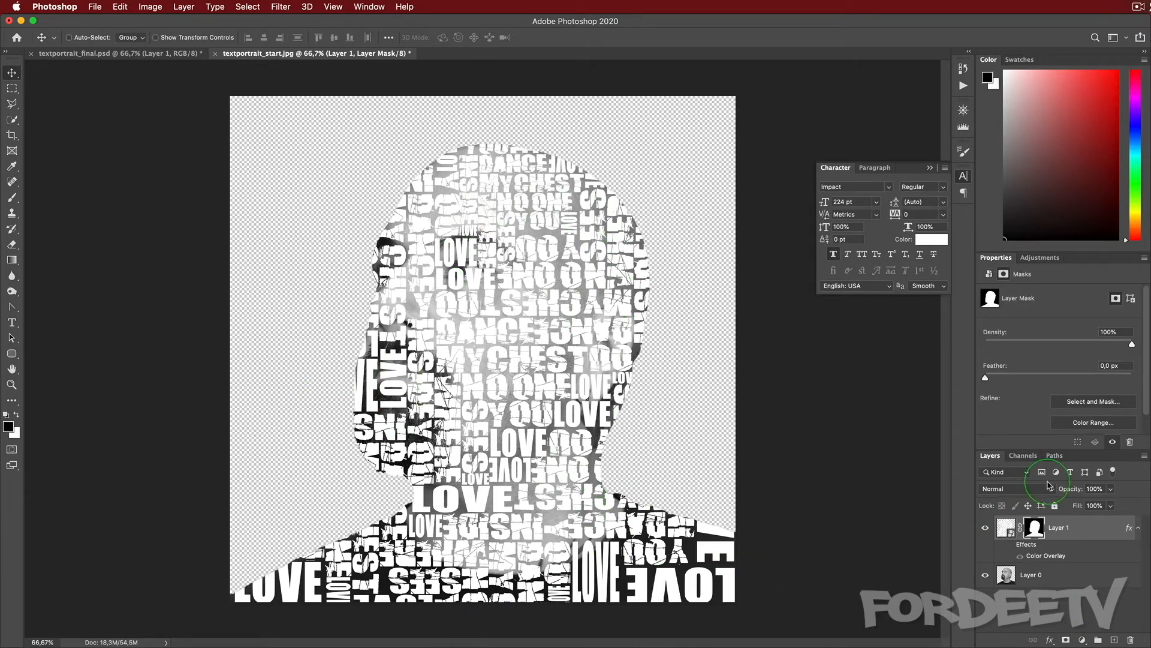
click(1006, 529)
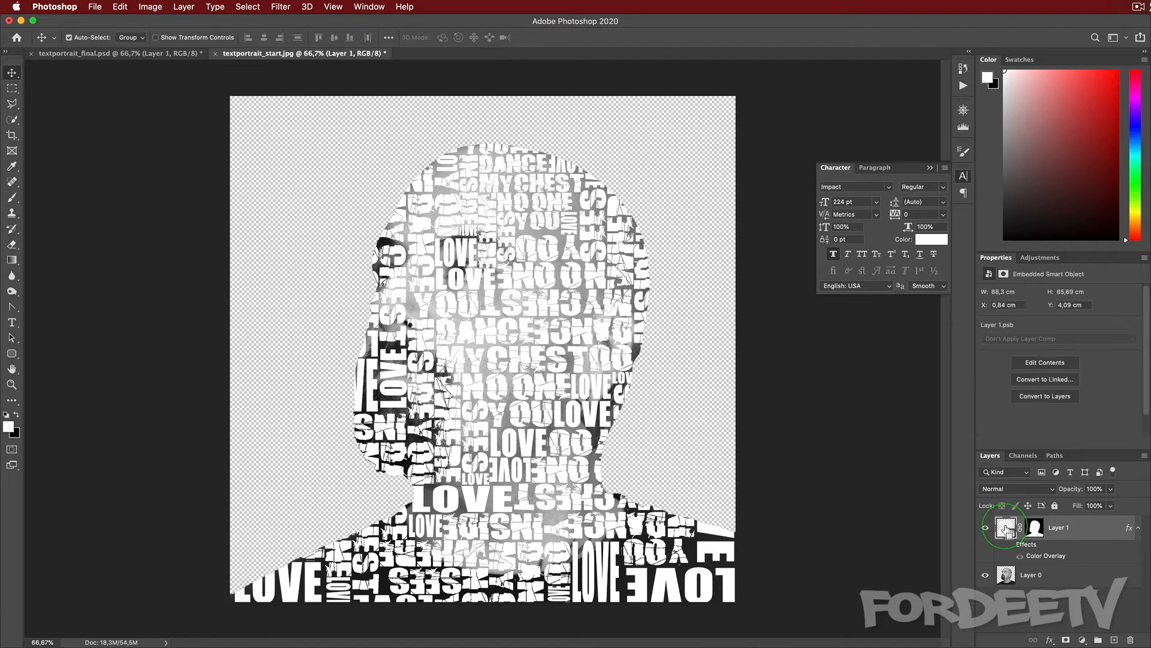
key(super+j)
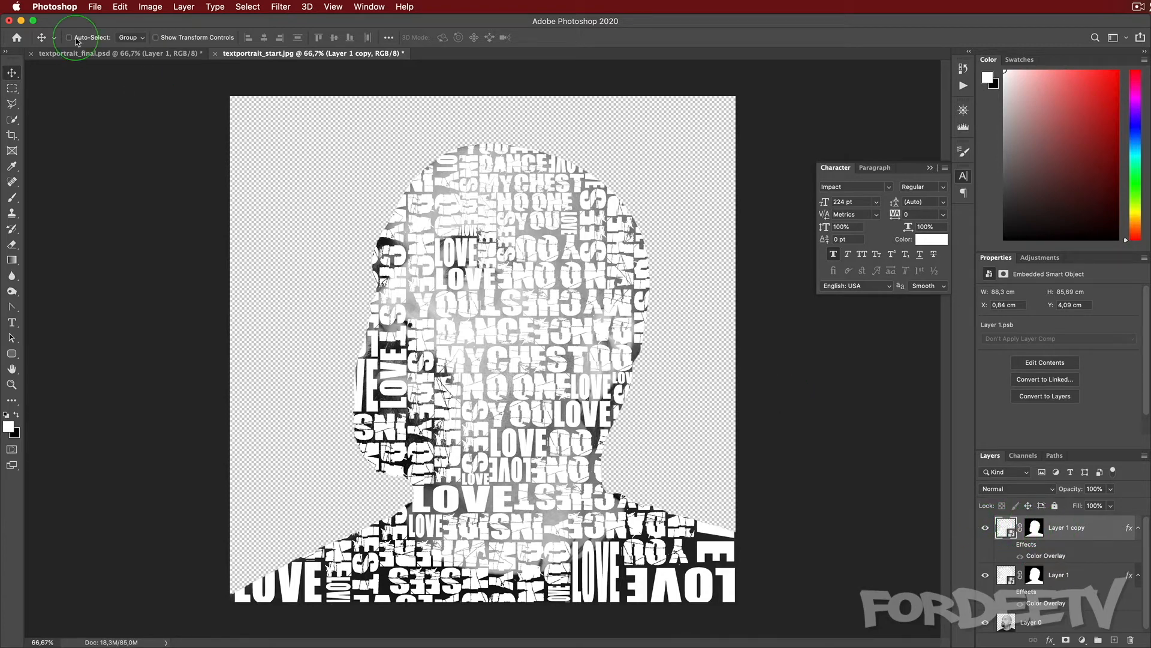
- Apply the Displace filter at scale 10 with textportrait_dm.psd as the map to Layer 1 copy, and hide Layer 1
click(280, 6)
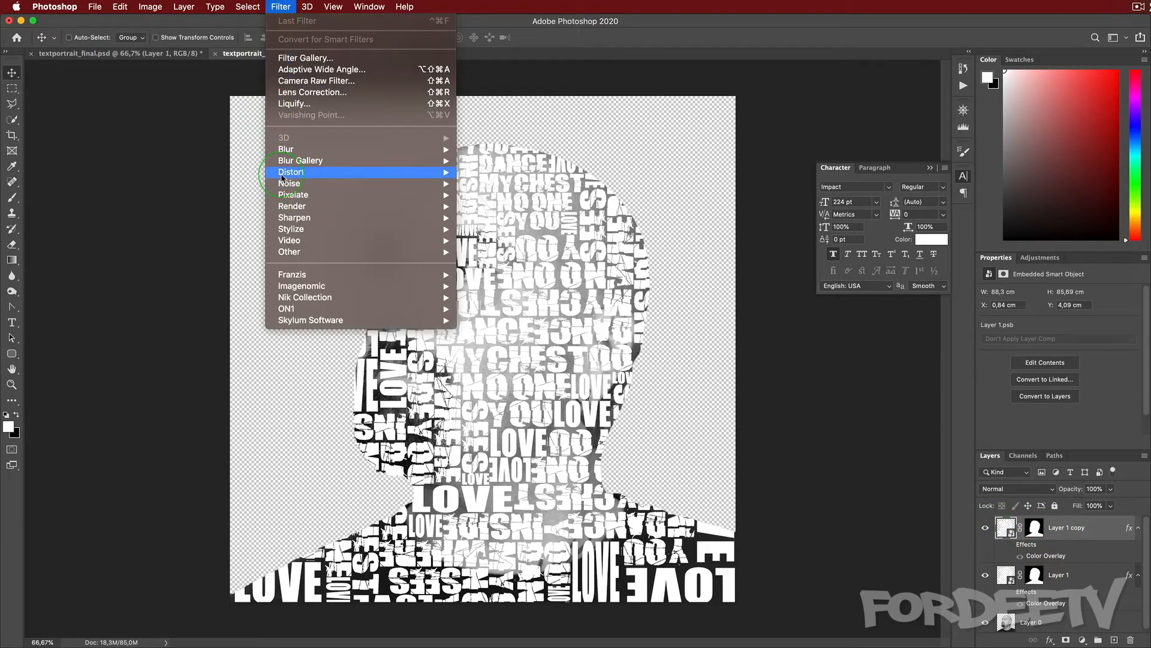
mouse_move(335, 173)
click(488, 172)
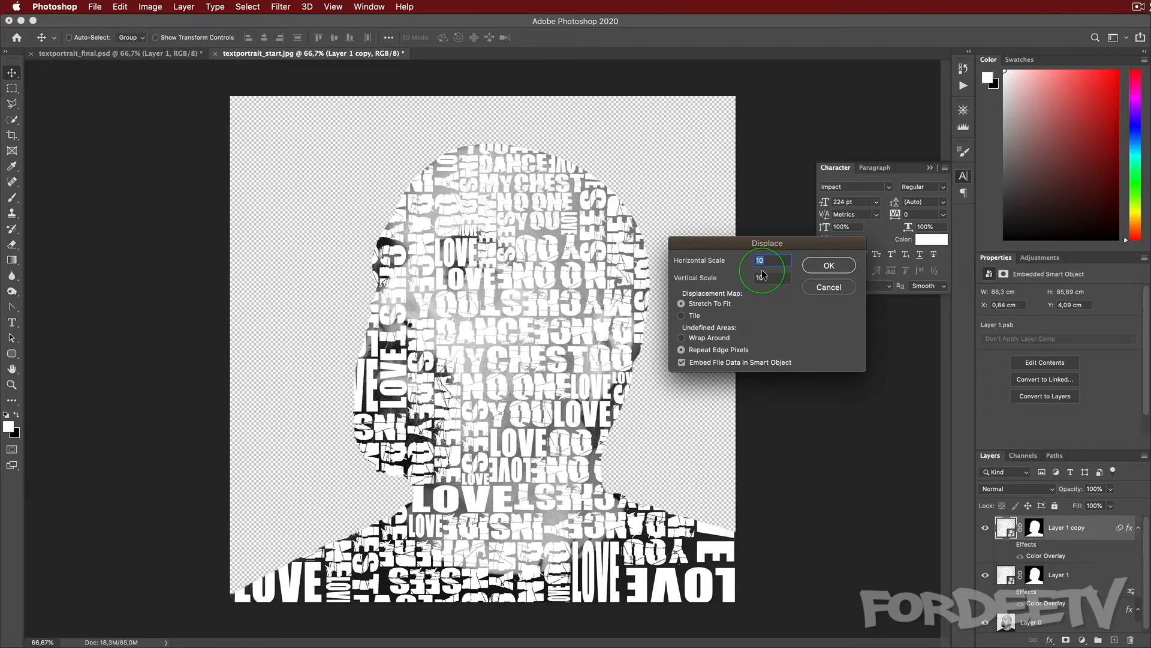
click(827, 265)
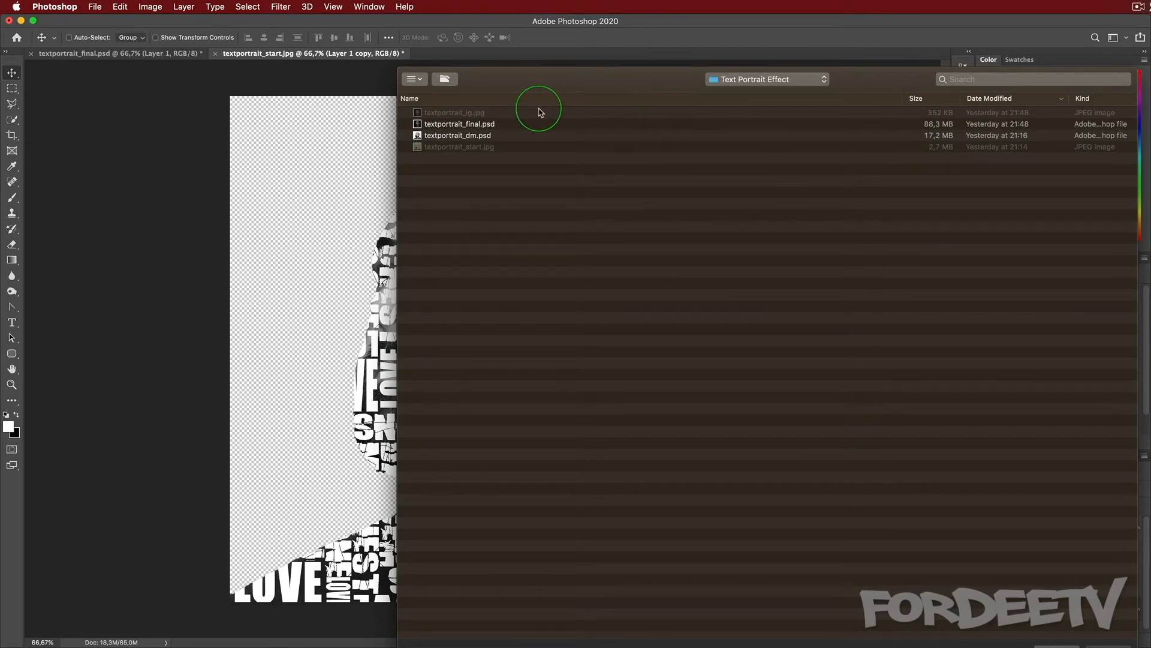
click(430, 137)
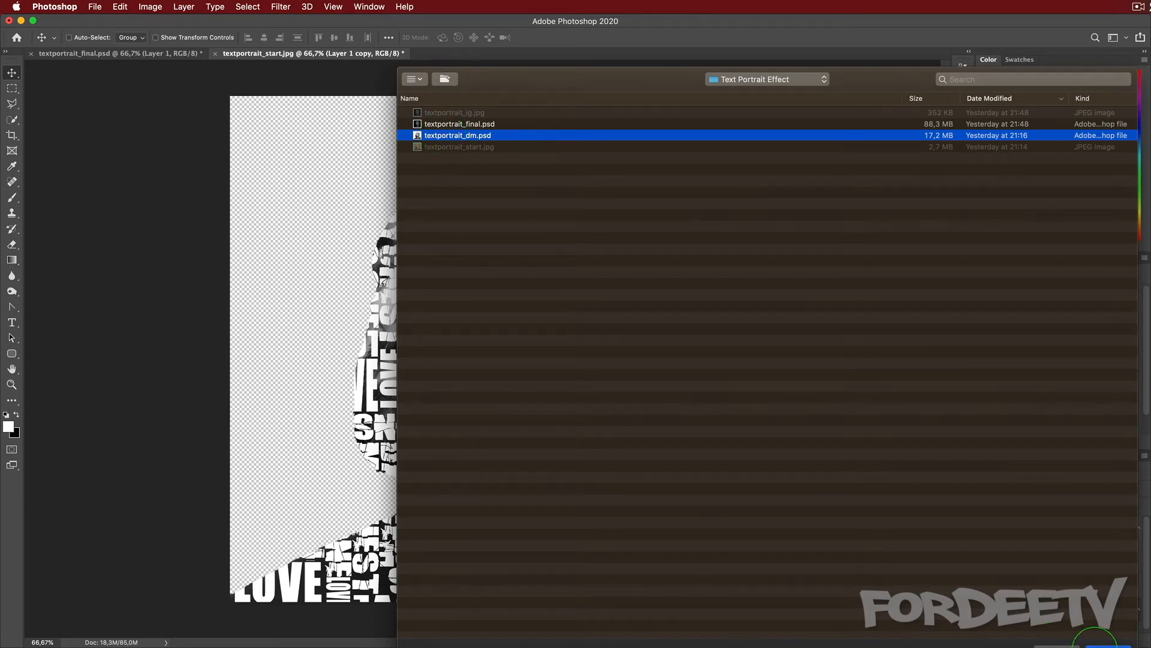
click(1103, 644)
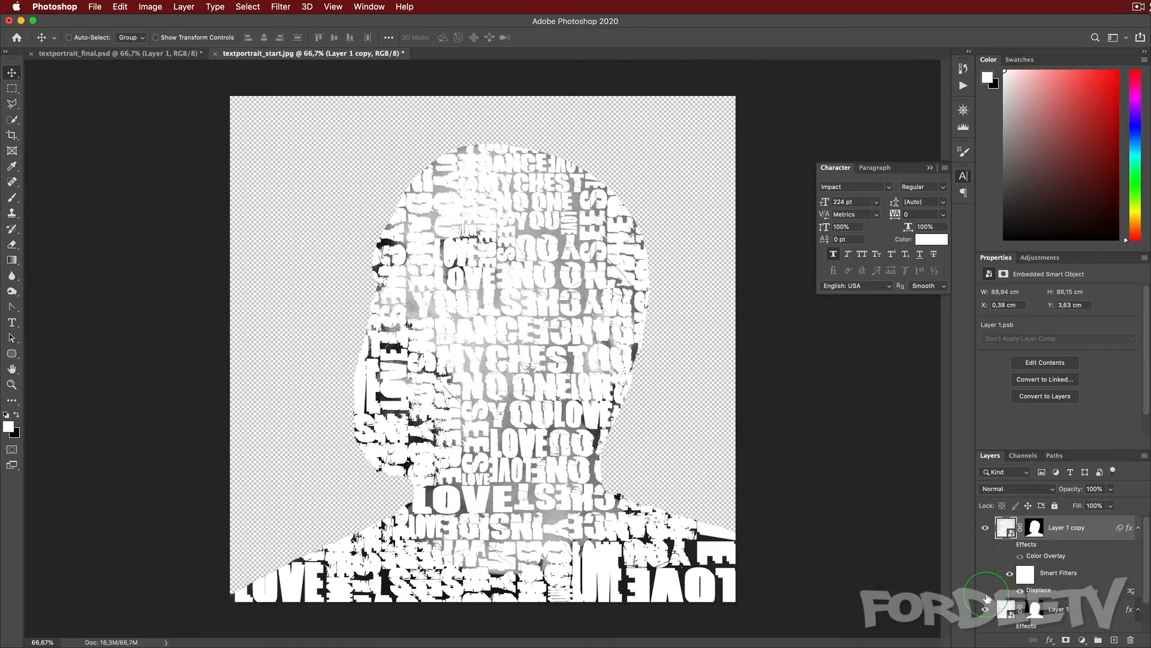
click(986, 610)
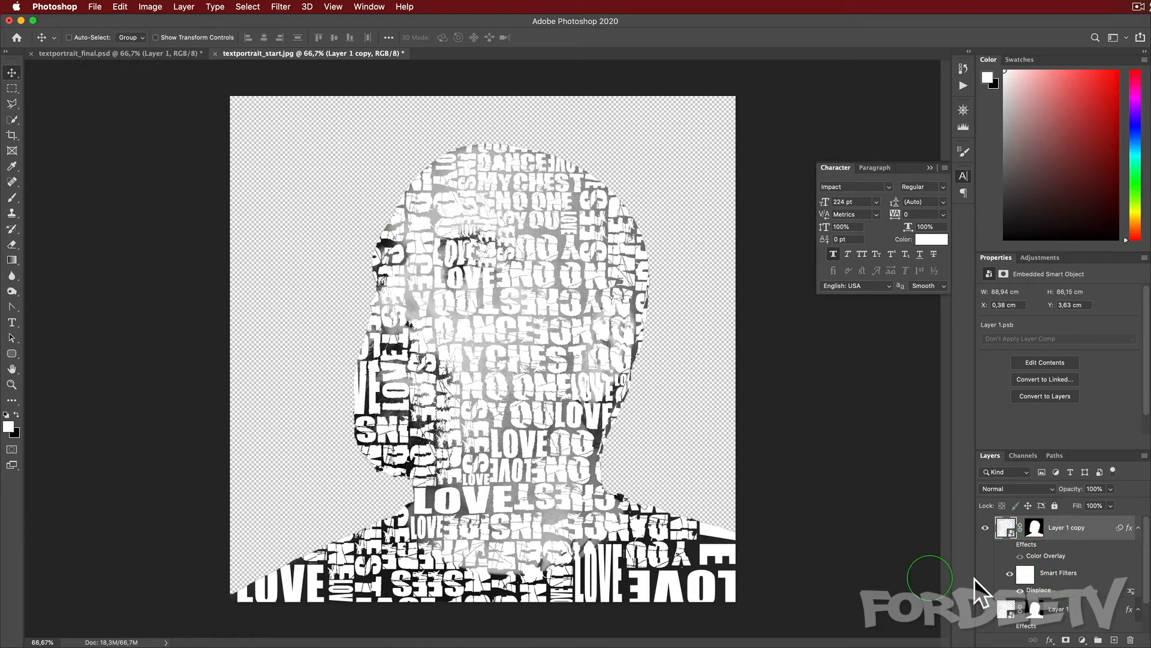
- Add a drop shadow to Layer 1 copy with angle 135, distance 5 and size 5
double_click(1025, 548)
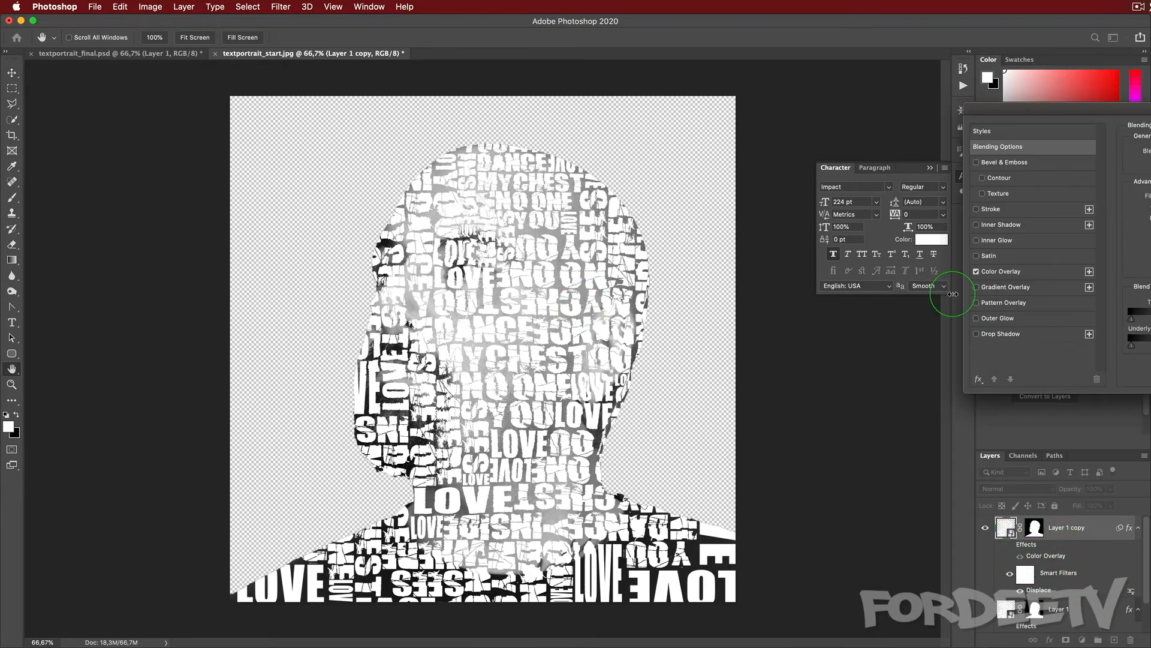
click(976, 334)
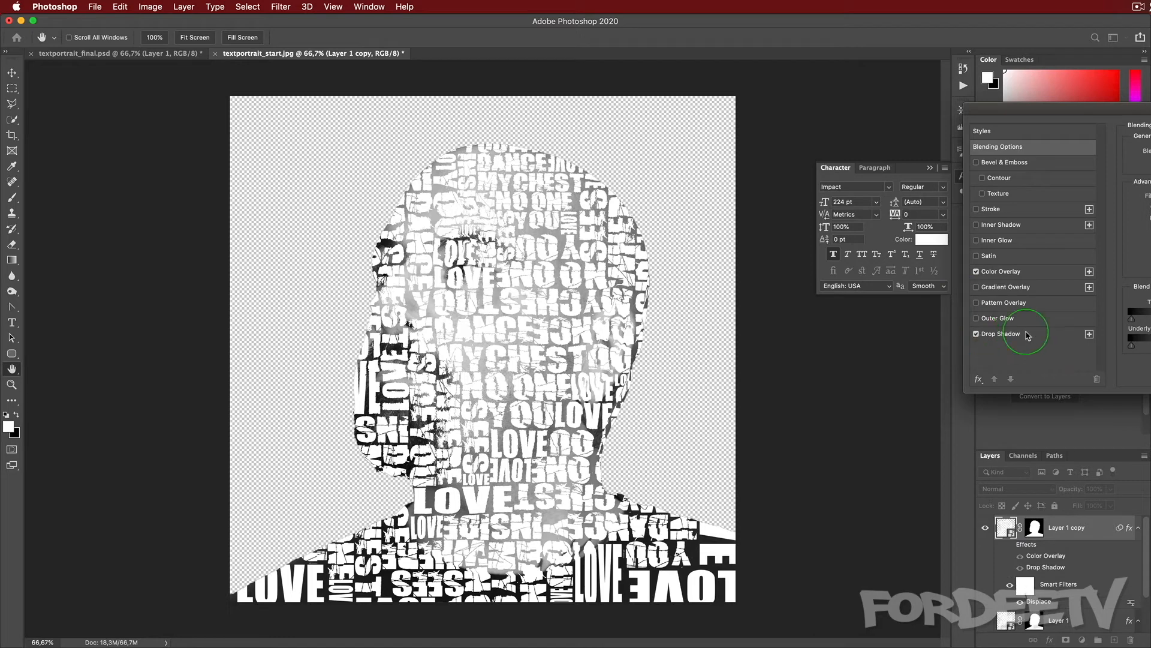
click(1060, 330)
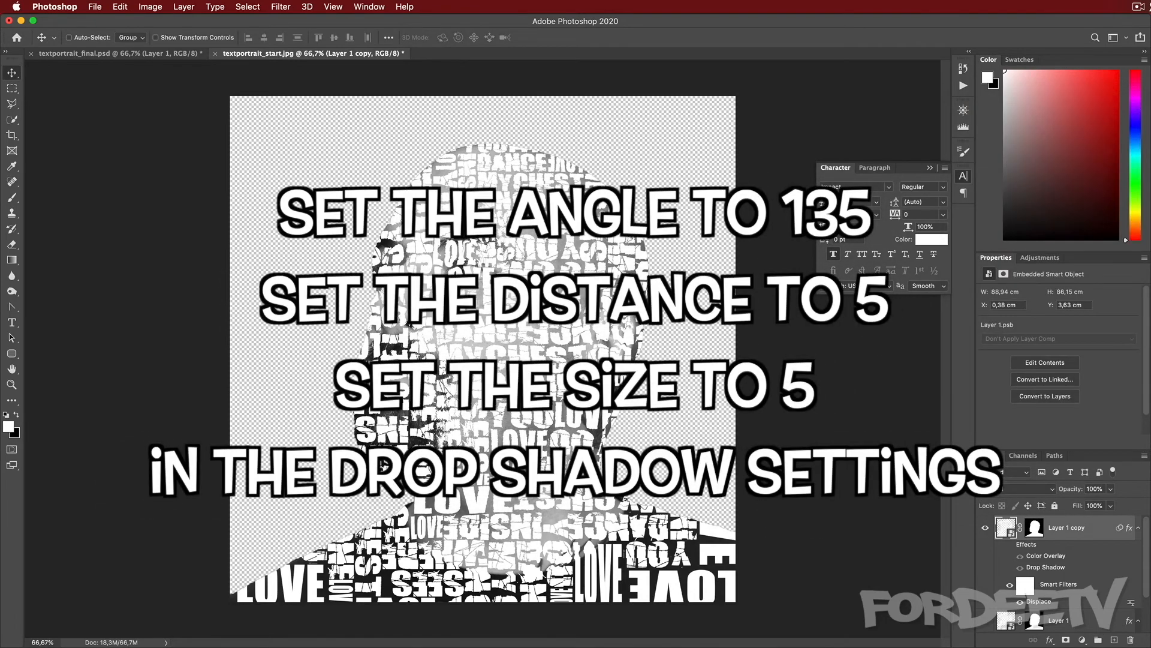
- Turn on the effects of Layer 1 copy and hide its Color Overlay
click(1009, 546)
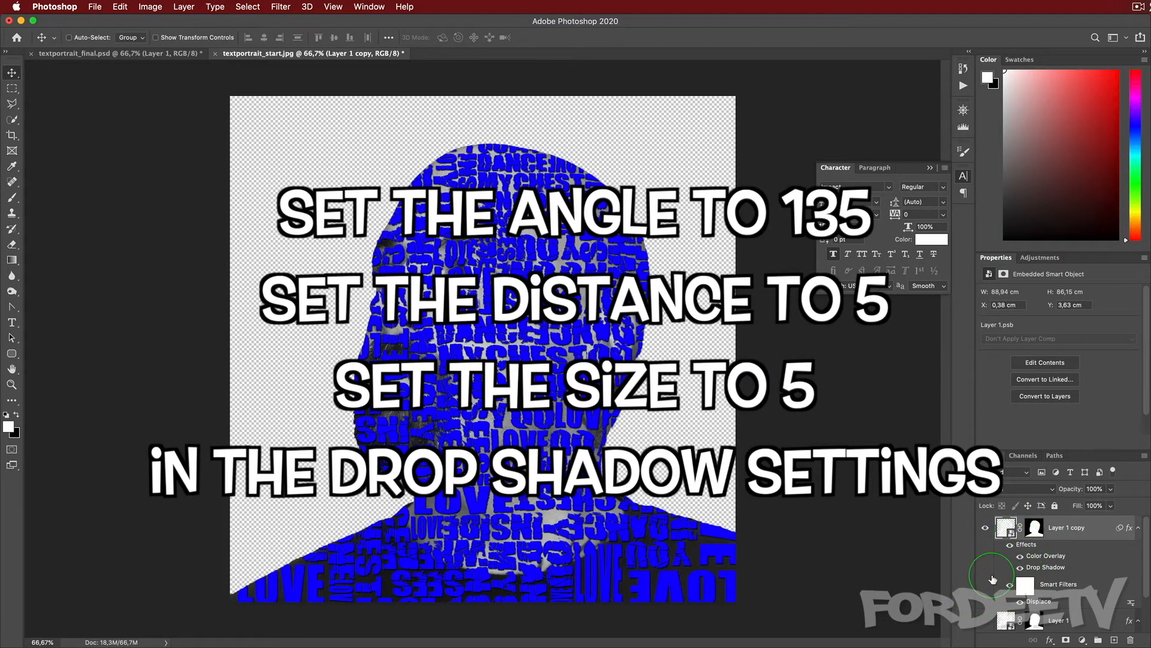
scroll(992, 578, down, 2)
scroll(992, 579, up, 2)
click(1020, 558)
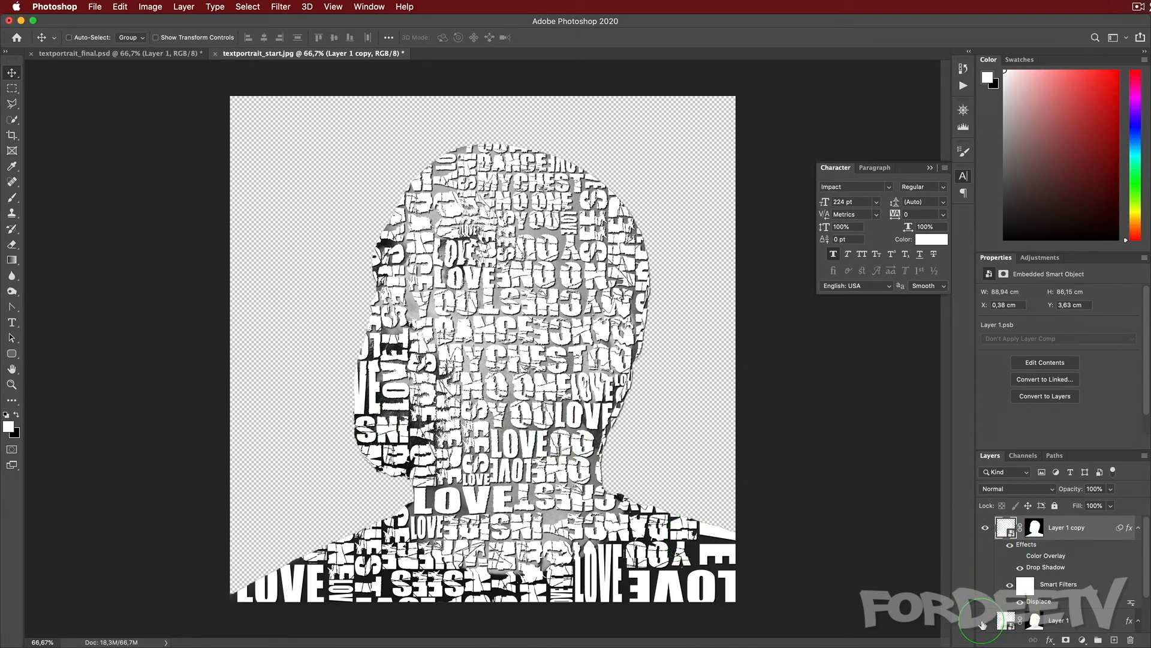
- Show Layer 1 beneath the displaced copy and turn on its Color Overlay effect
click(983, 624)
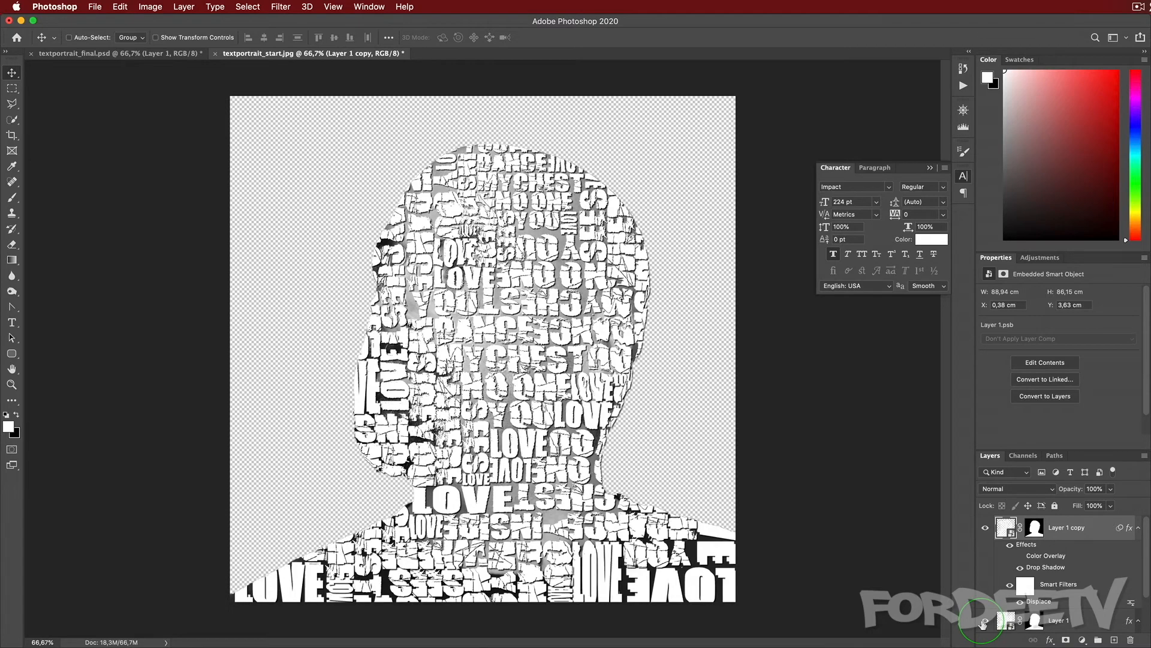
scroll(986, 618, down, 2)
click(1005, 591)
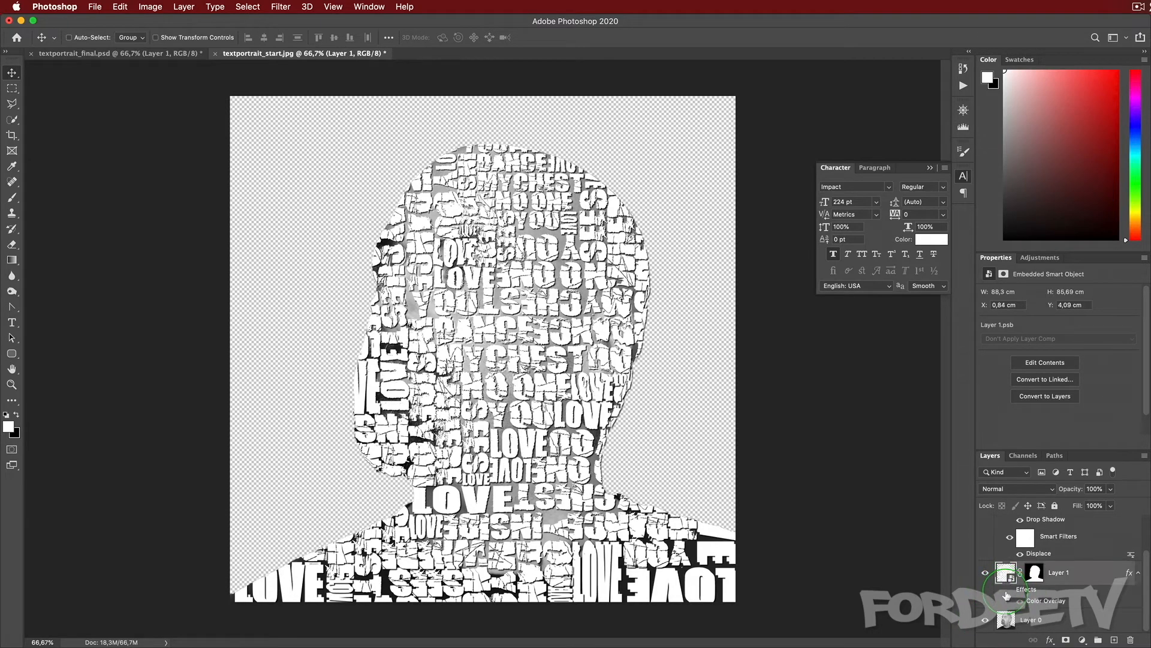
click(1009, 590)
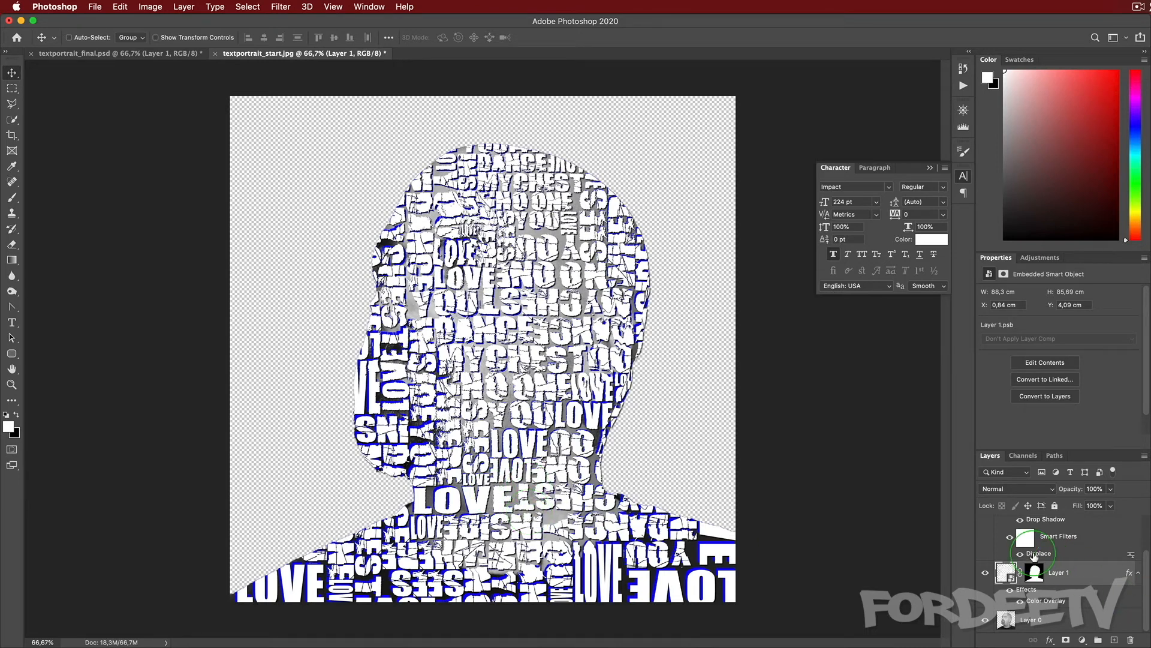
click(987, 575)
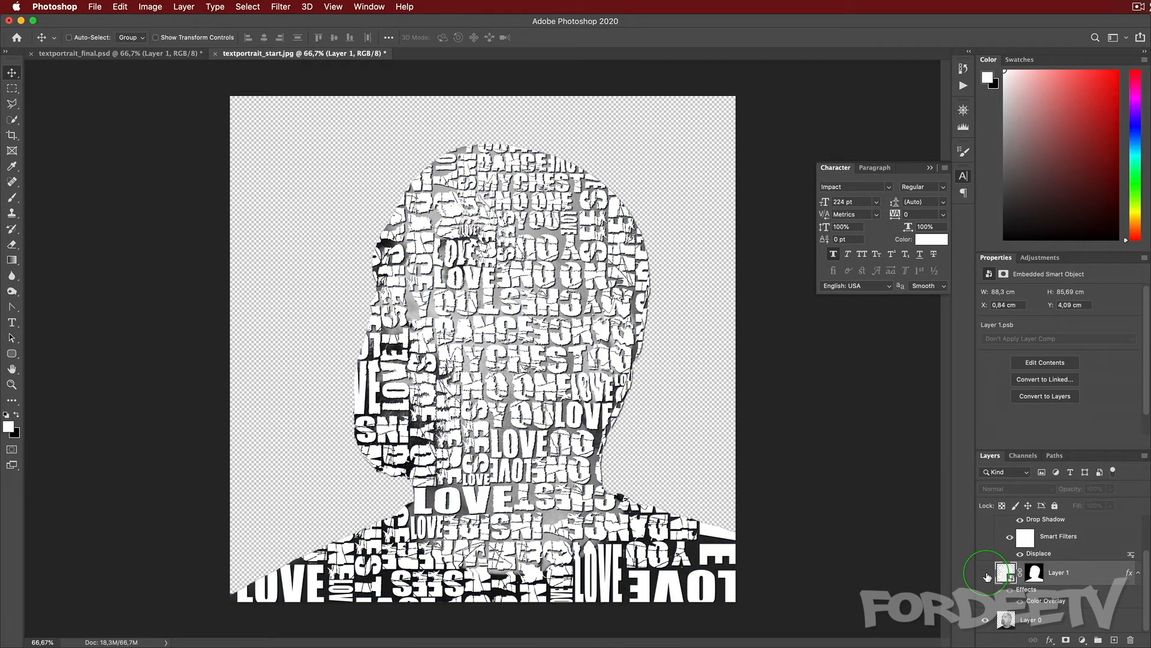
click(987, 575)
scroll(1032, 570, up, 2)
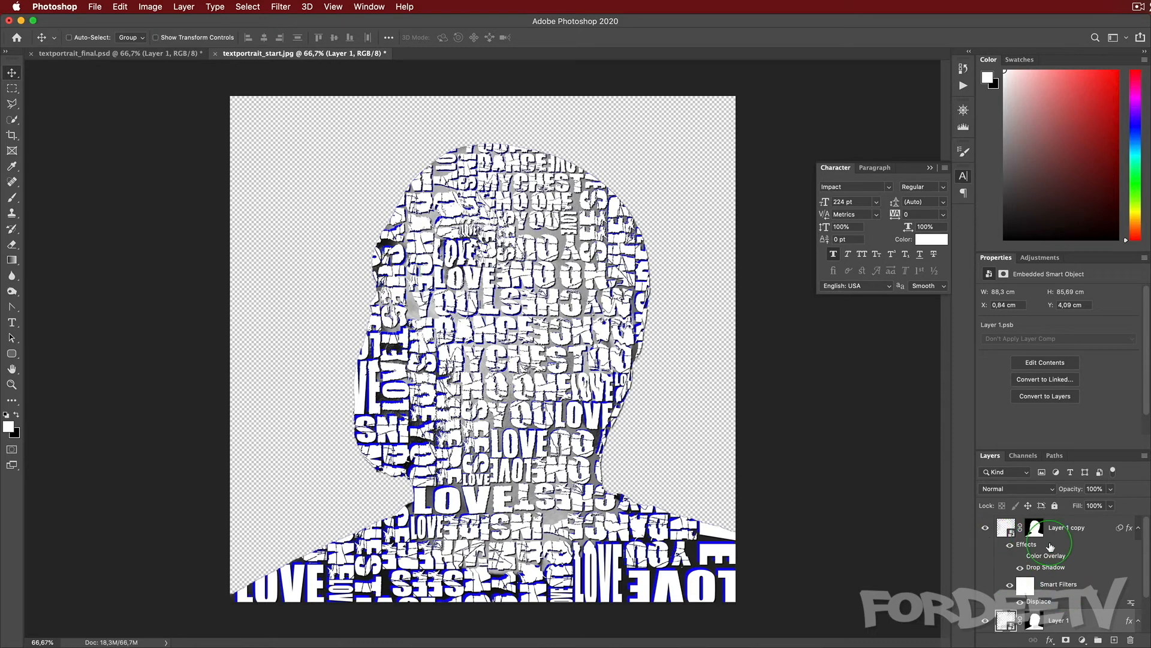
scroll(1050, 546, down, 2)
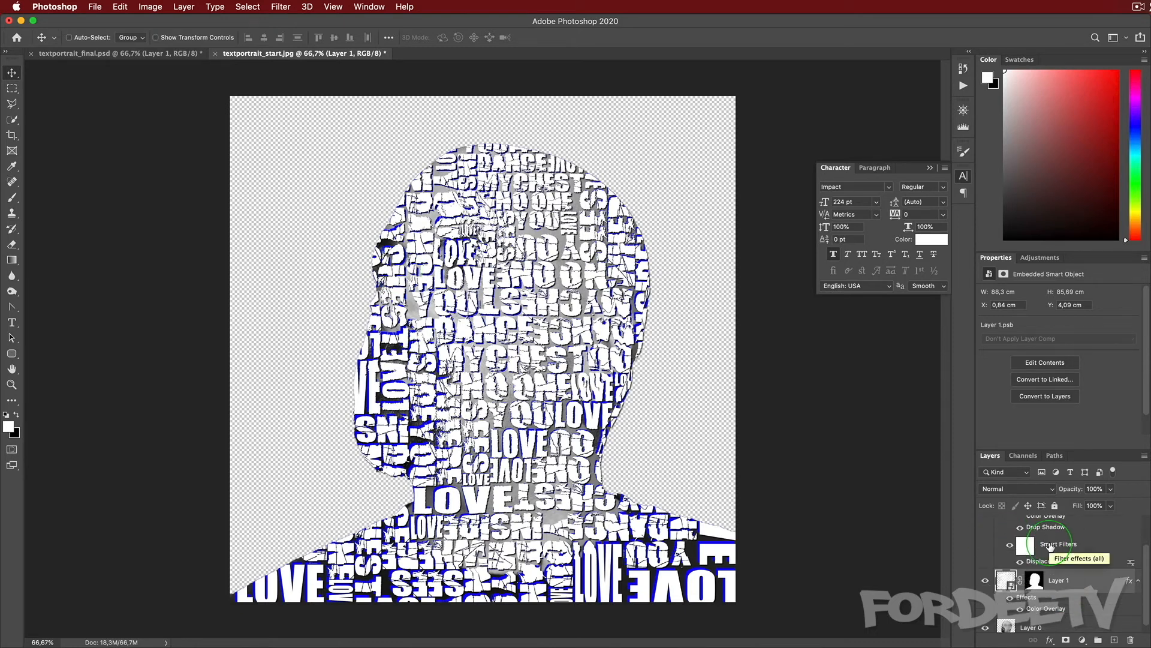
scroll(1042, 548, up, 2)
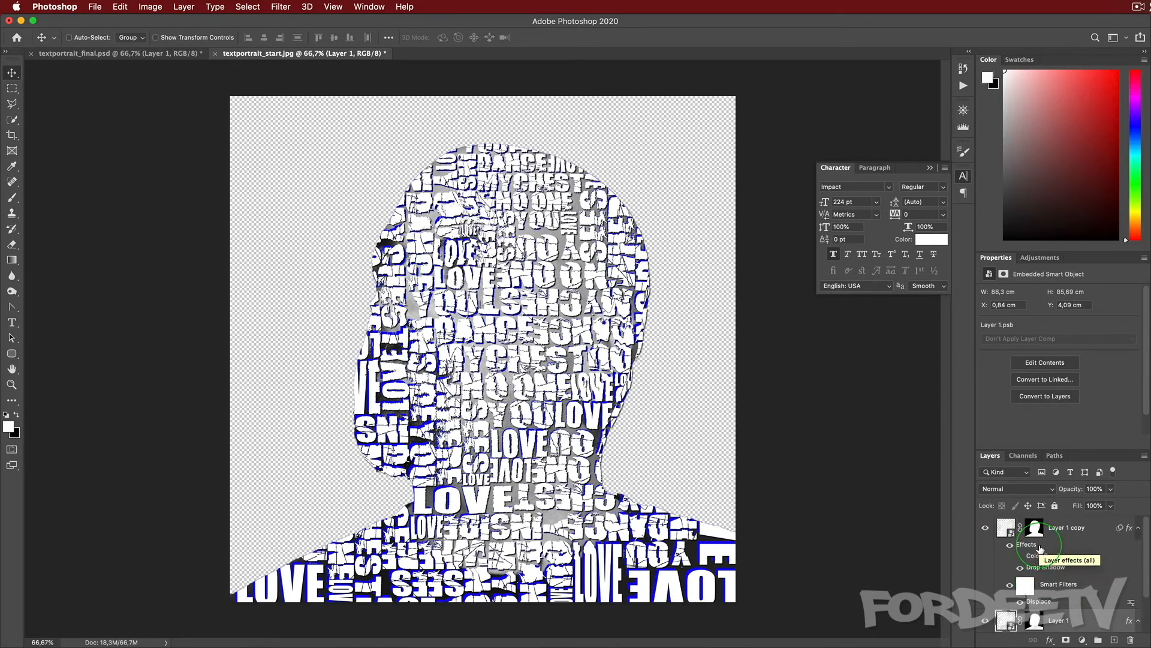
right_click(1074, 527)
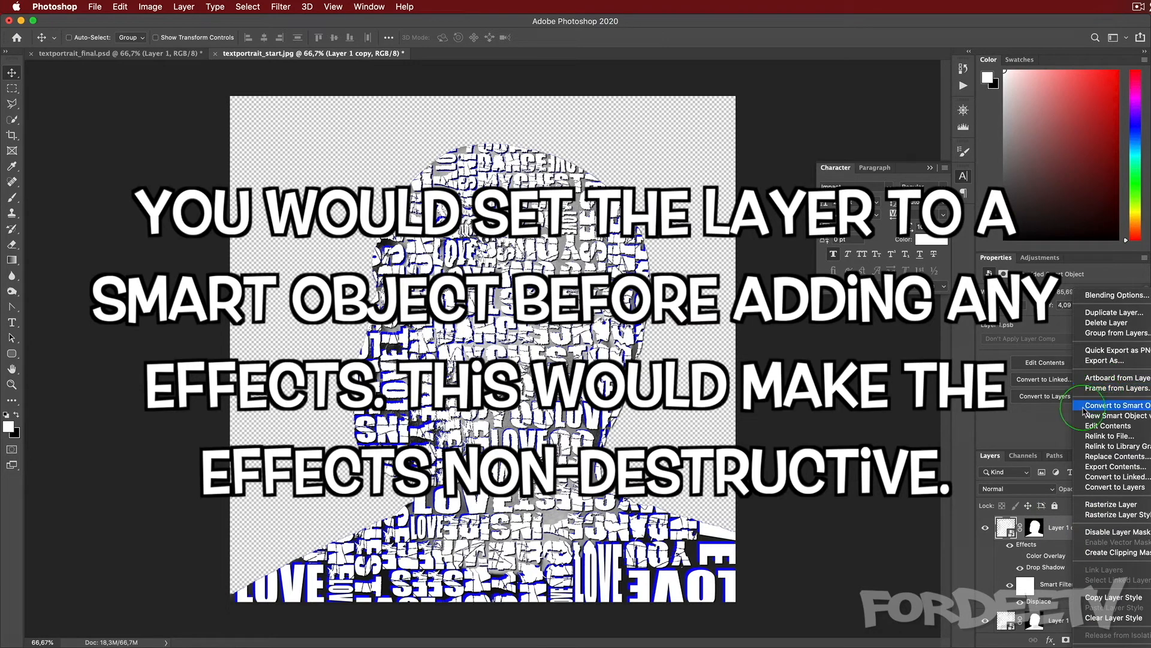
click(1106, 406)
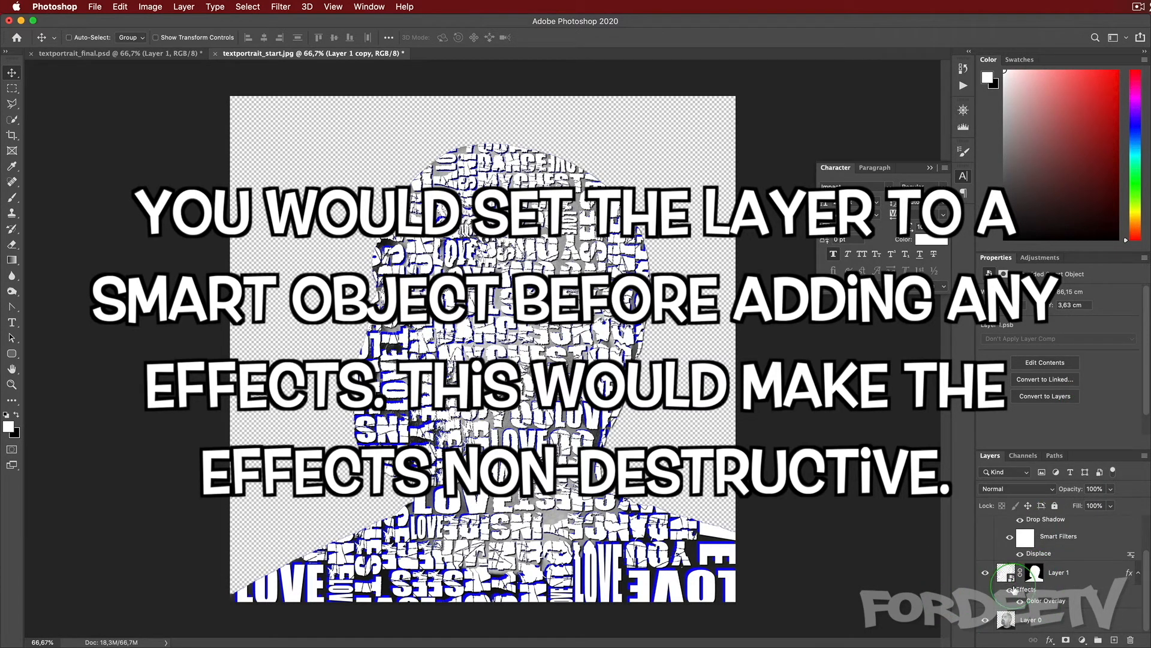
- Change the Color Overlay of Layer 1 to yellow
double_click(1042, 601)
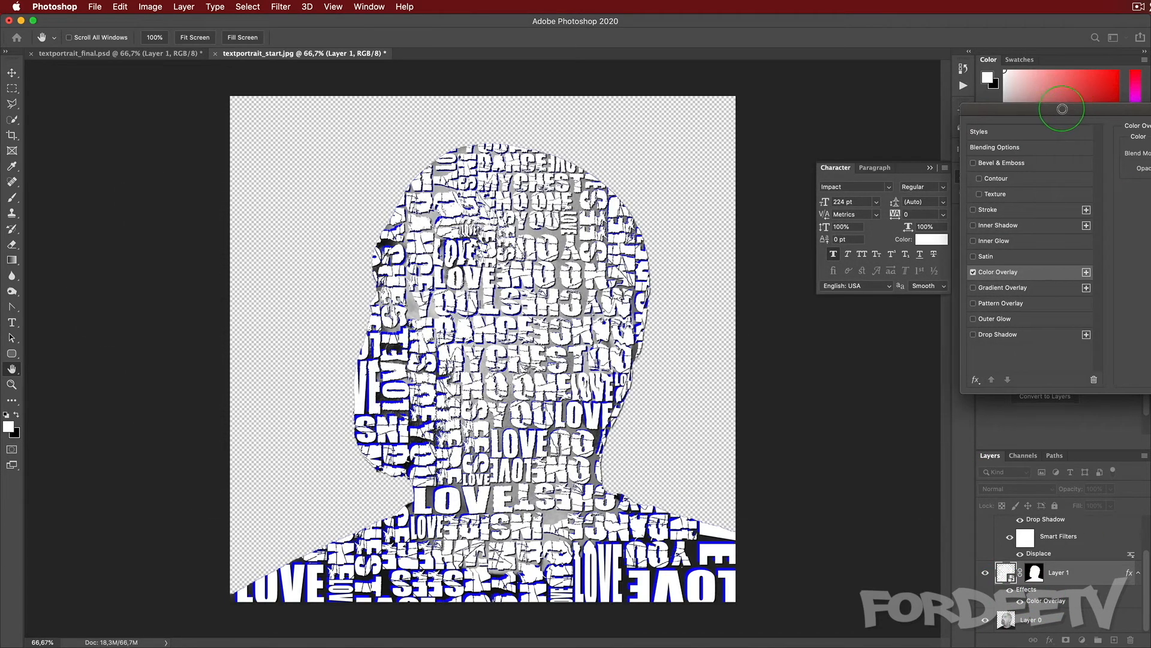
drag(1061, 108, 593, 137)
click(779, 180)
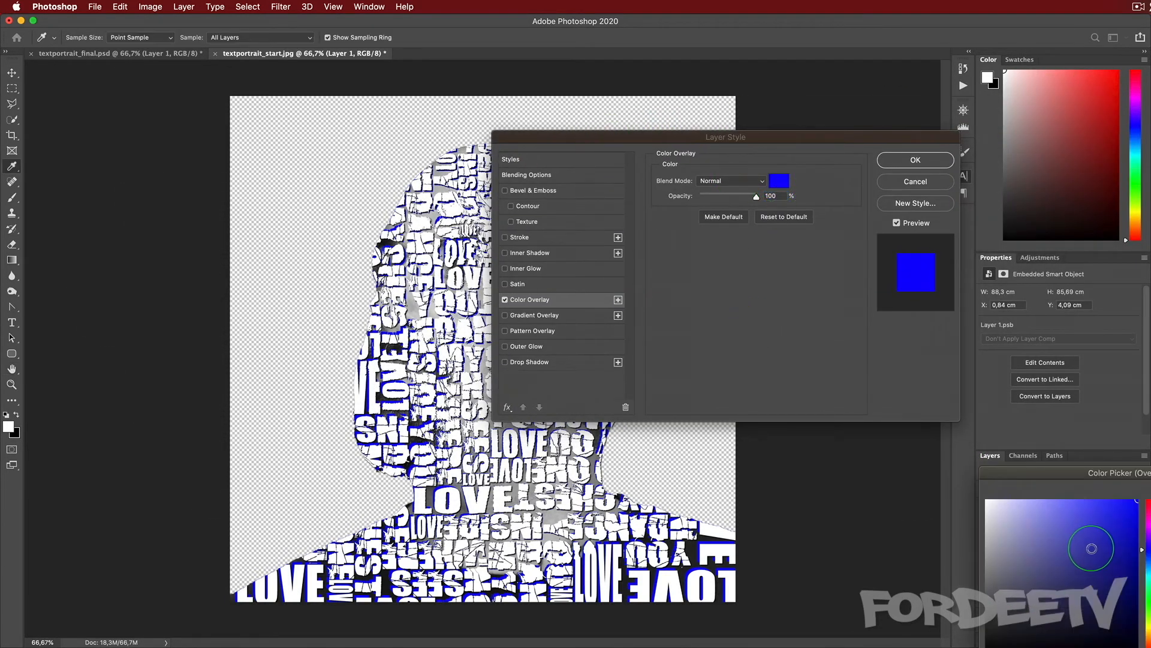
click(1147, 628)
key(Return)
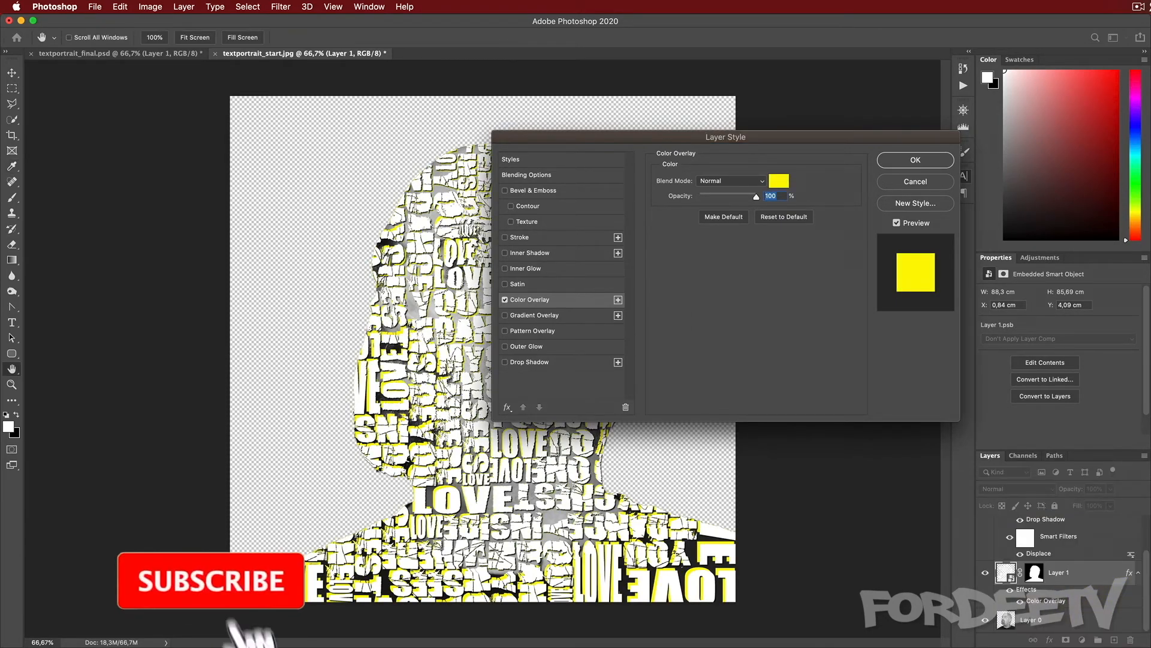
click(906, 161)
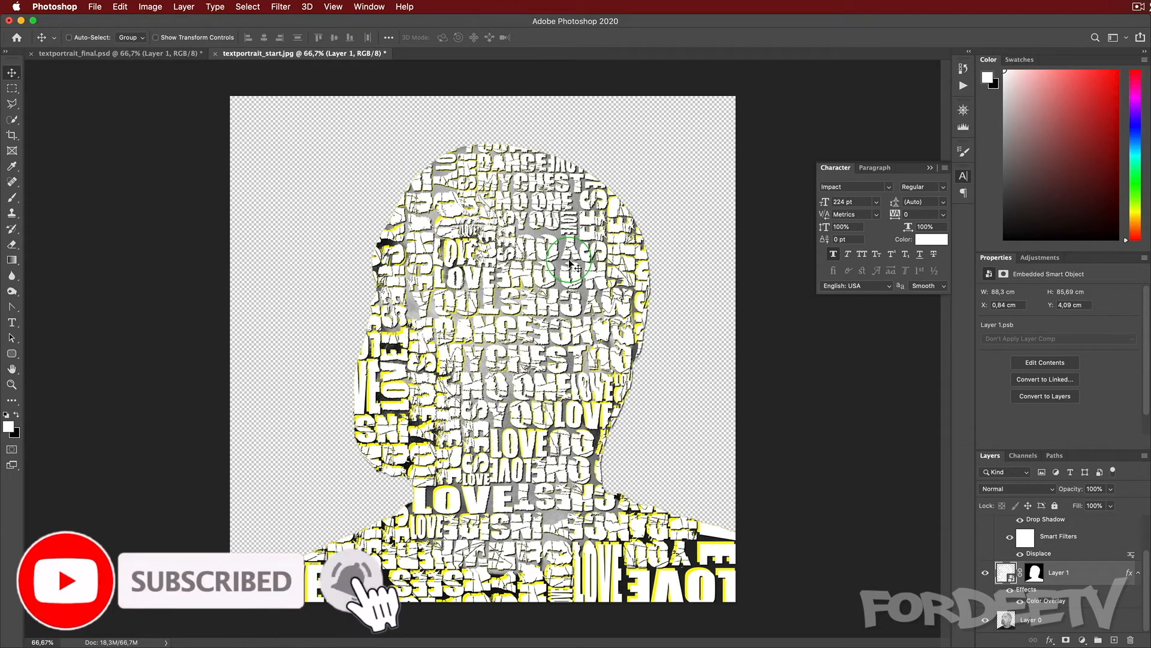
click(923, 553)
click(1027, 556)
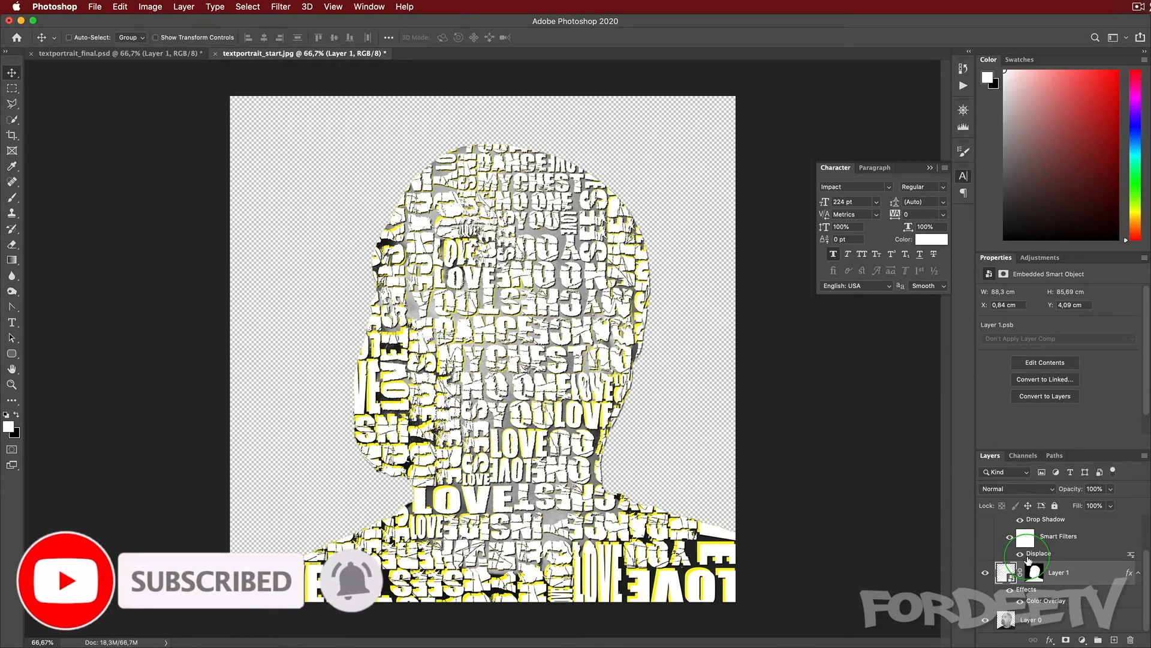
- Add a black solid color fill layer directly above Layer 0
click(1077, 624)
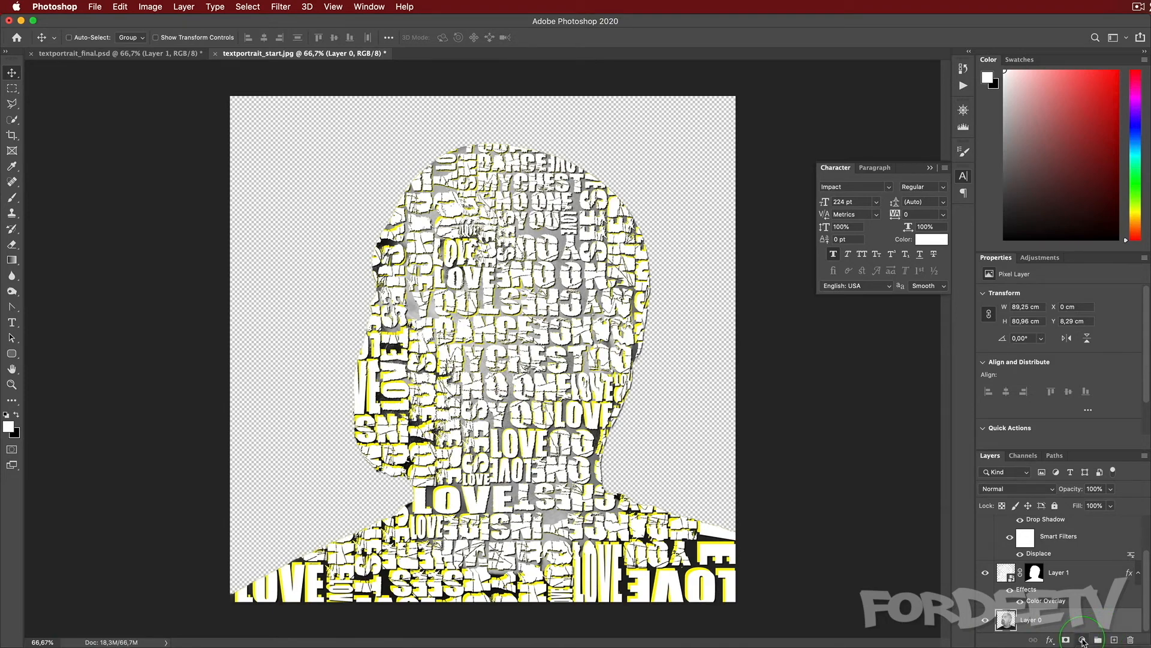
click(1084, 647)
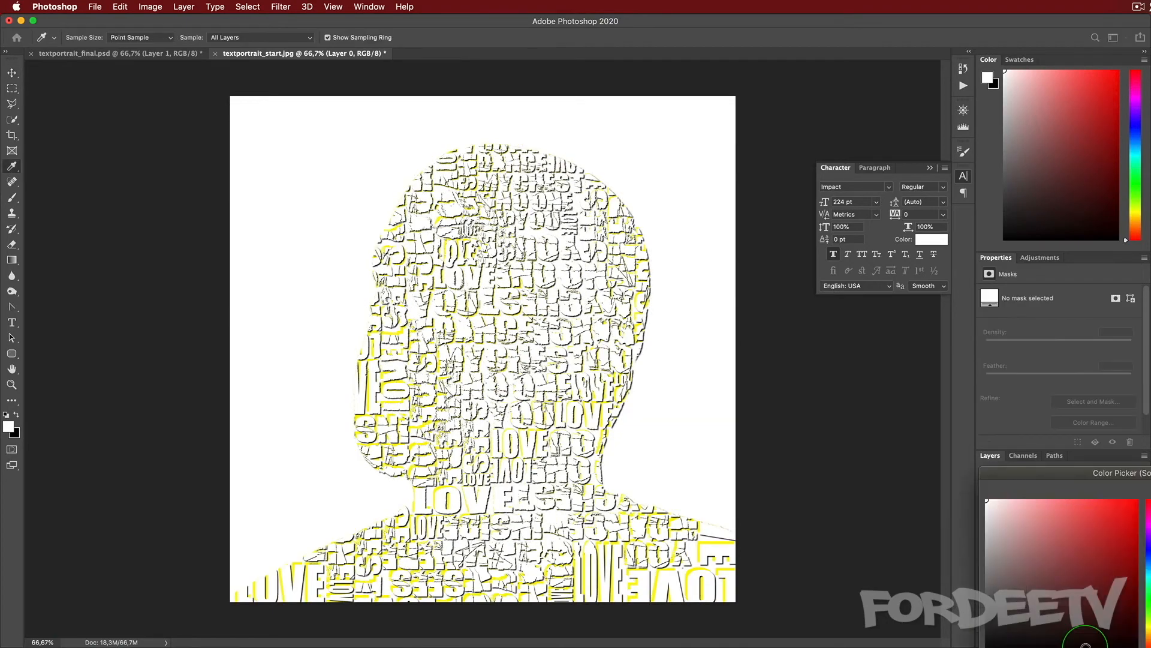
drag(1057, 470, 921, 412)
drag(609, 493, 397, 645)
click(804, 348)
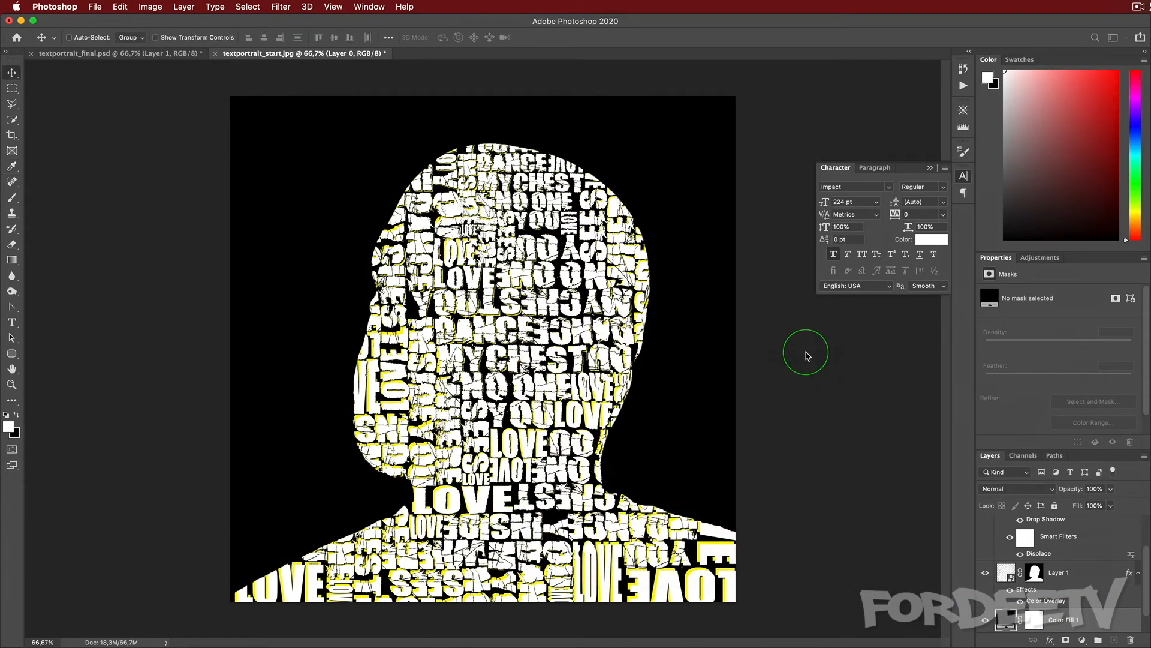
- Move Layer 0 directly above the black color fill layer and rename it Face
scroll(1087, 566, down, 2)
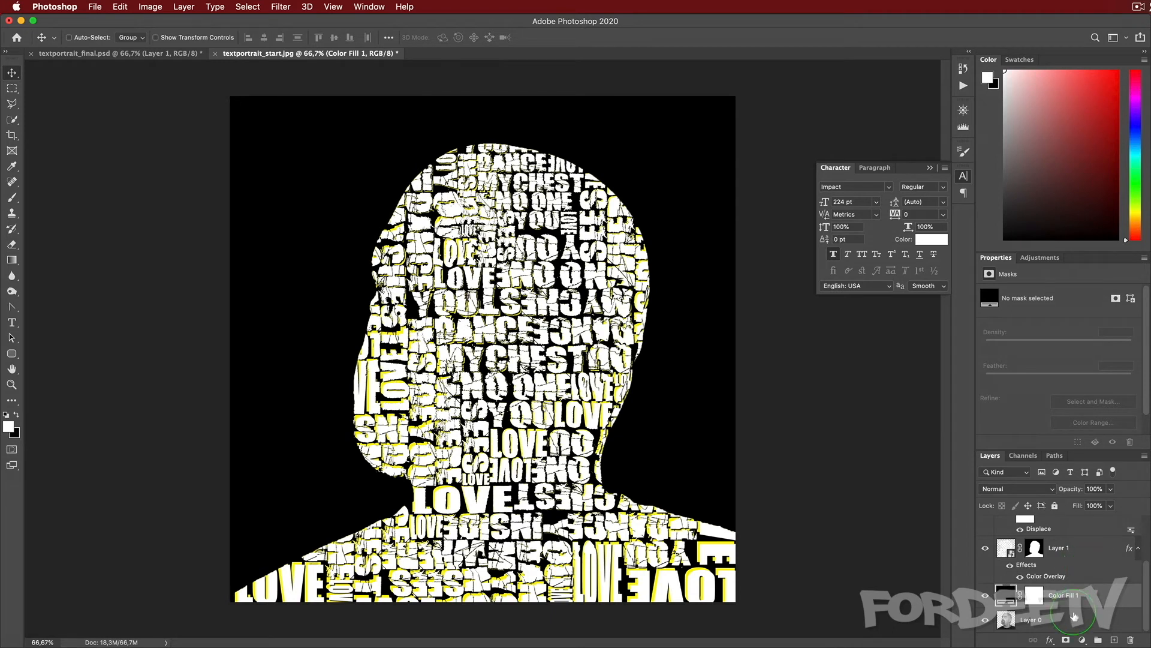
mouse_move(1072, 596)
mouse_down()
mouse_move(1069, 626)
mouse_move(1056, 583)
mouse_move(1065, 601)
mouse_move(1071, 593)
mouse_up()
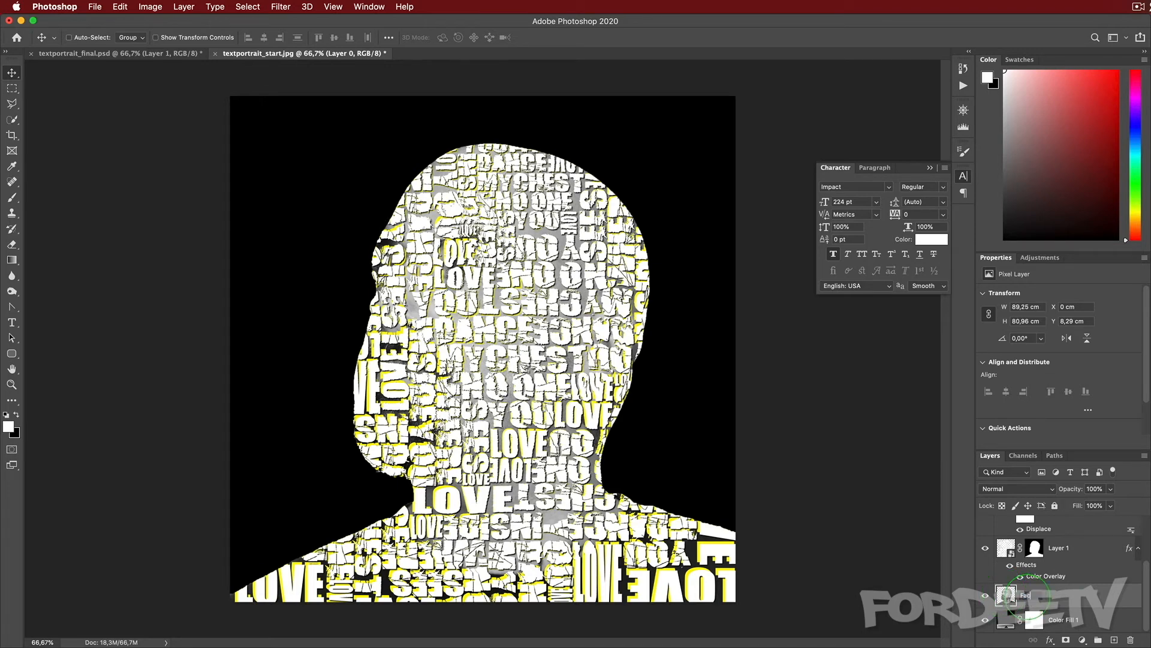
- Duplicate the Face layer to the top of the layer stack and set the copy's blend mode to Linear Burn
key(super+j)
drag(1025, 594, 1051, 526)
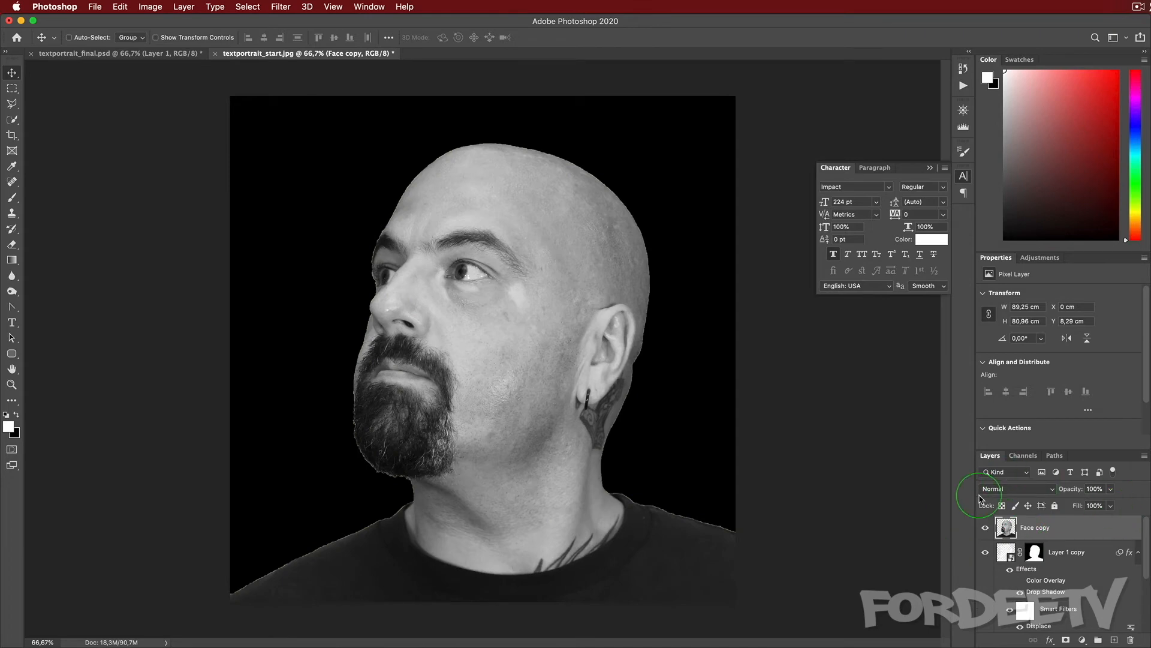
click(990, 489)
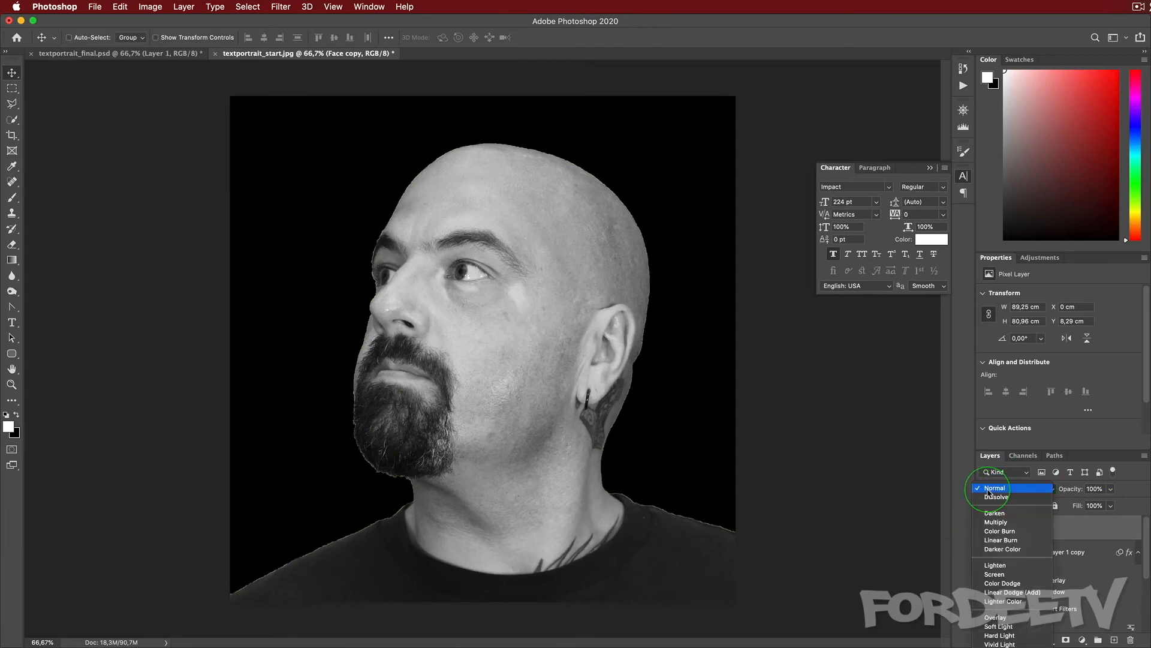
click(990, 540)
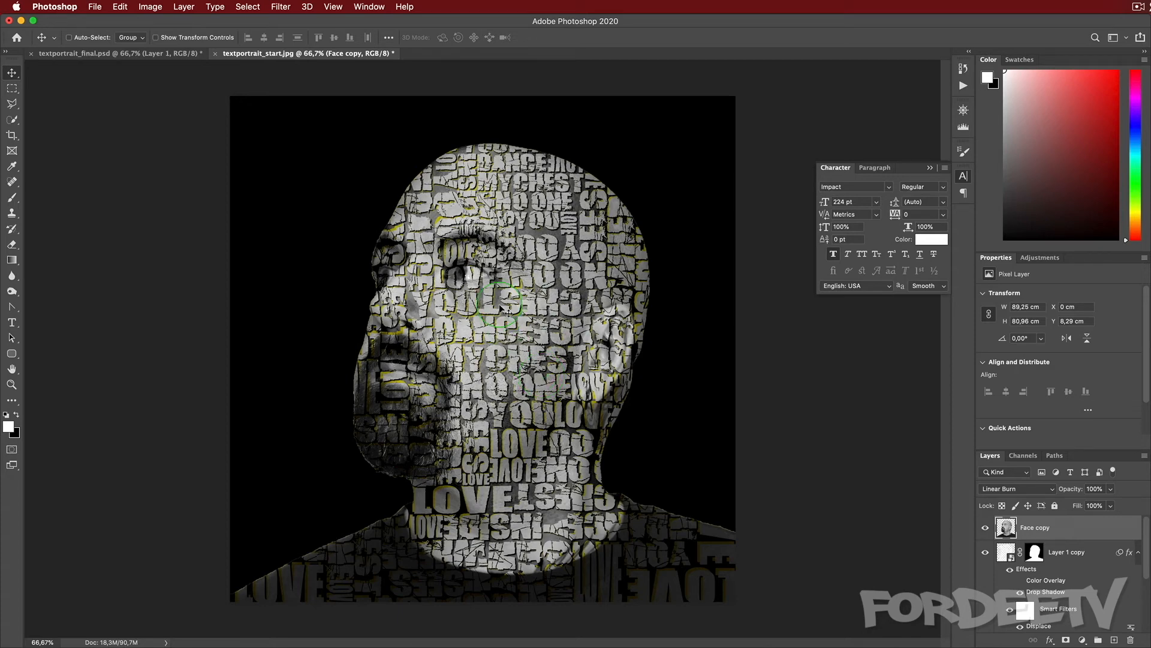
- Duplicate the Face copy layer and set the new duplicate's blend mode to Multiply
key(super)
key(super+j)
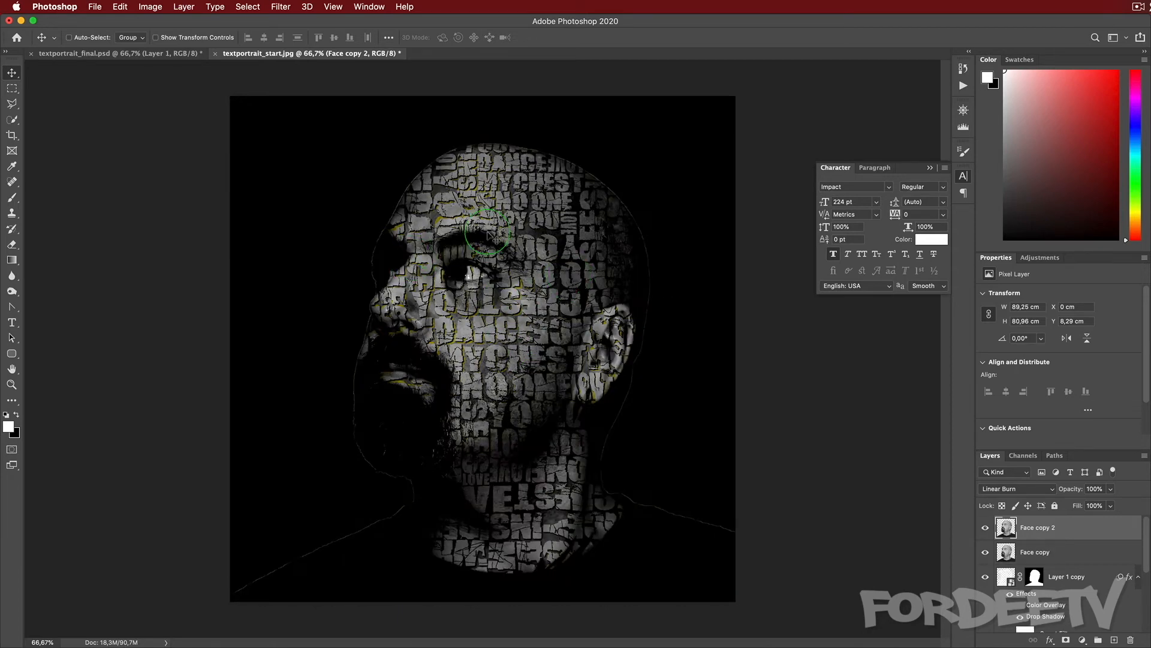
click(997, 488)
click(995, 470)
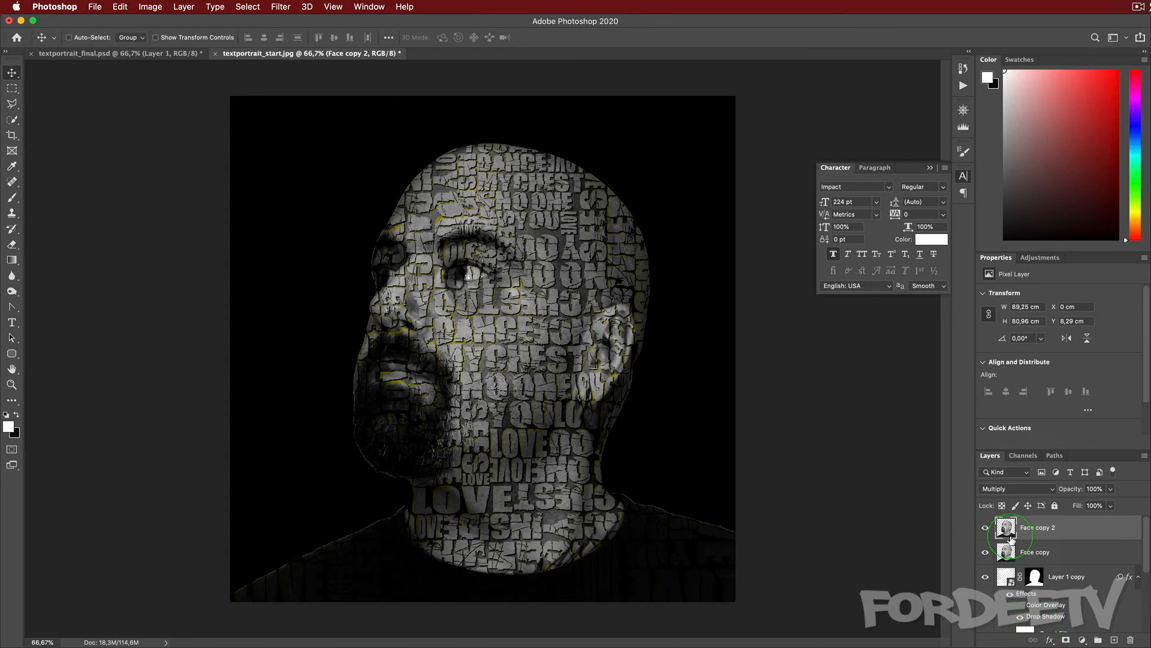
- Target the layer mask of Layer 1 copy and prepare a soft round white brush at 250 px
click(1034, 577)
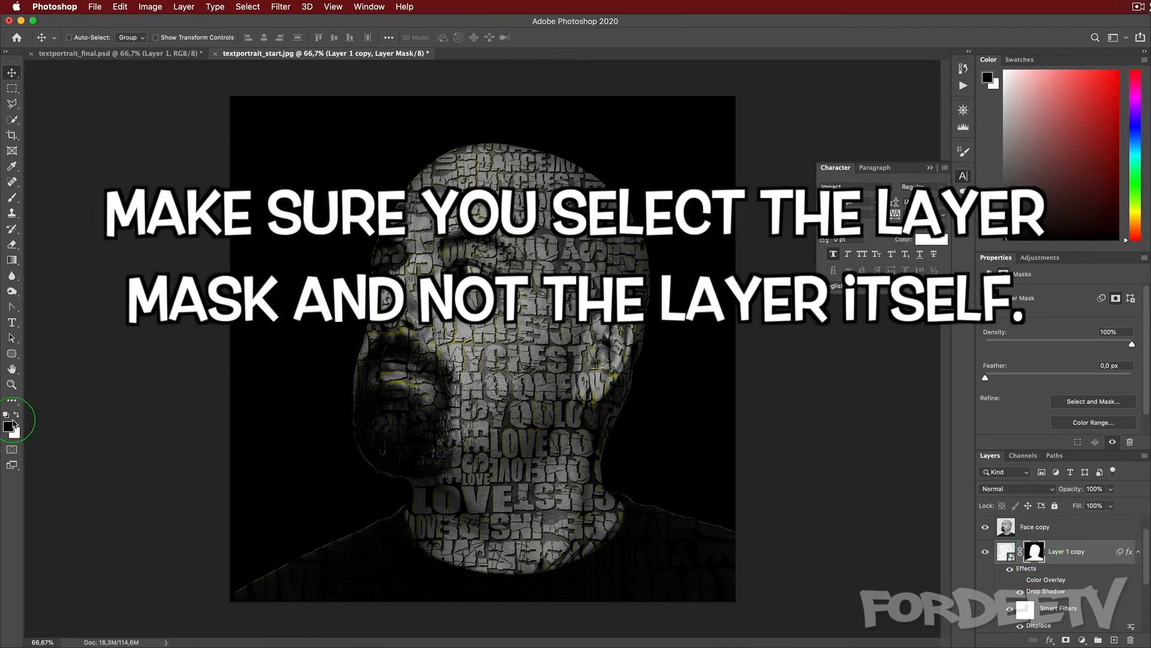
key(x)
key(b)
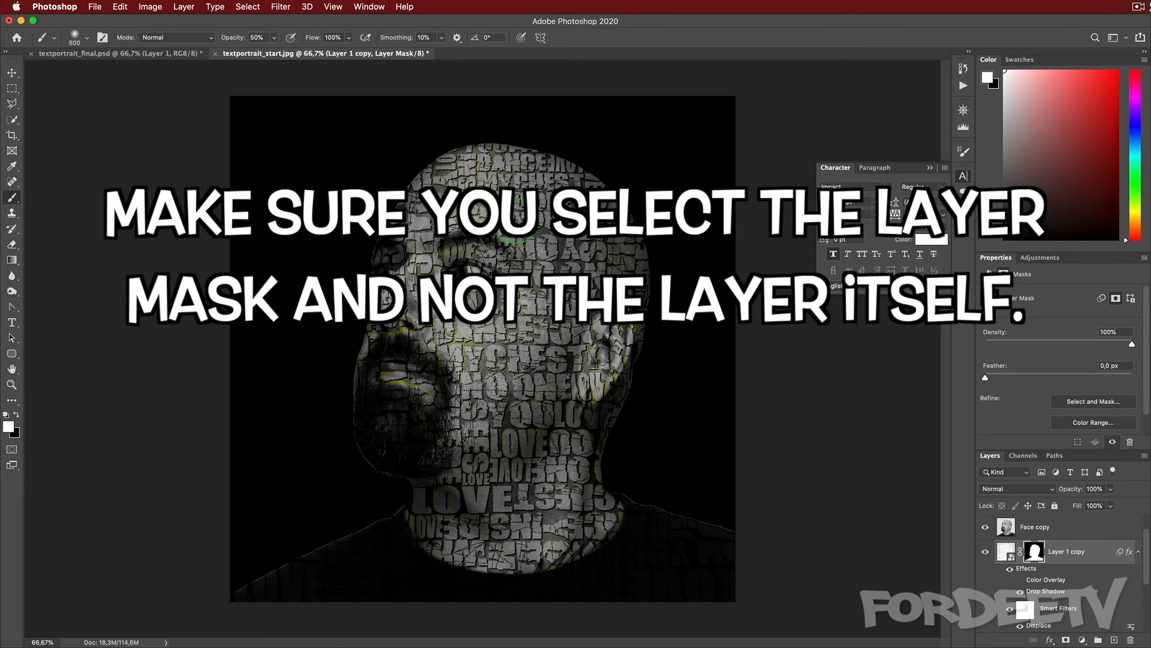
click(85, 37)
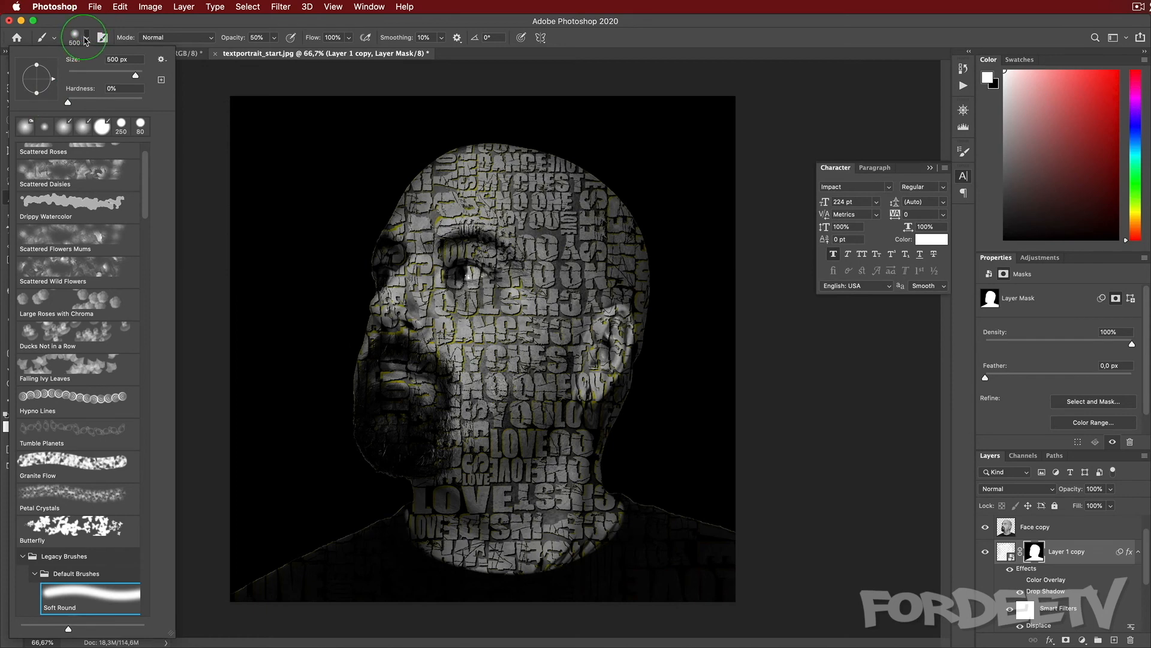
click(85, 38)
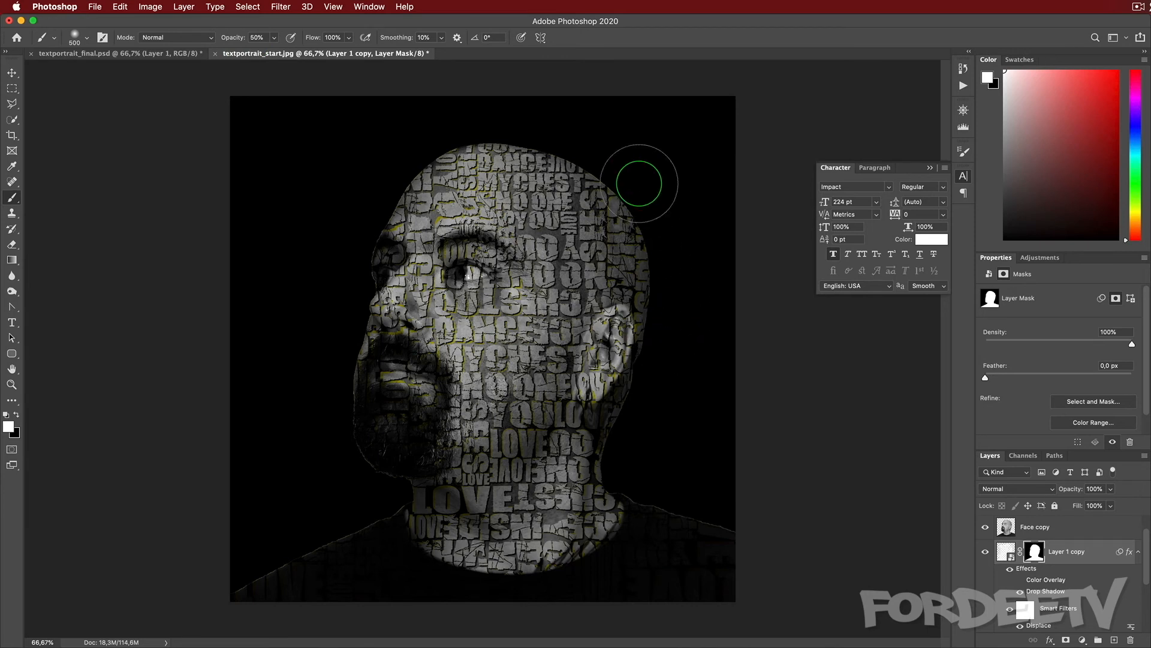
key(bracketleft)
key(bracketleft)
key(bracketleft)
- Try painting white on the mask of Layer 1 copy down the back of the head and neck, and undo the stroke
mouse_move(637, 198)
mouse_down()
mouse_move(658, 334)
mouse_move(643, 430)
mouse_move(876, 570)
mouse_up()
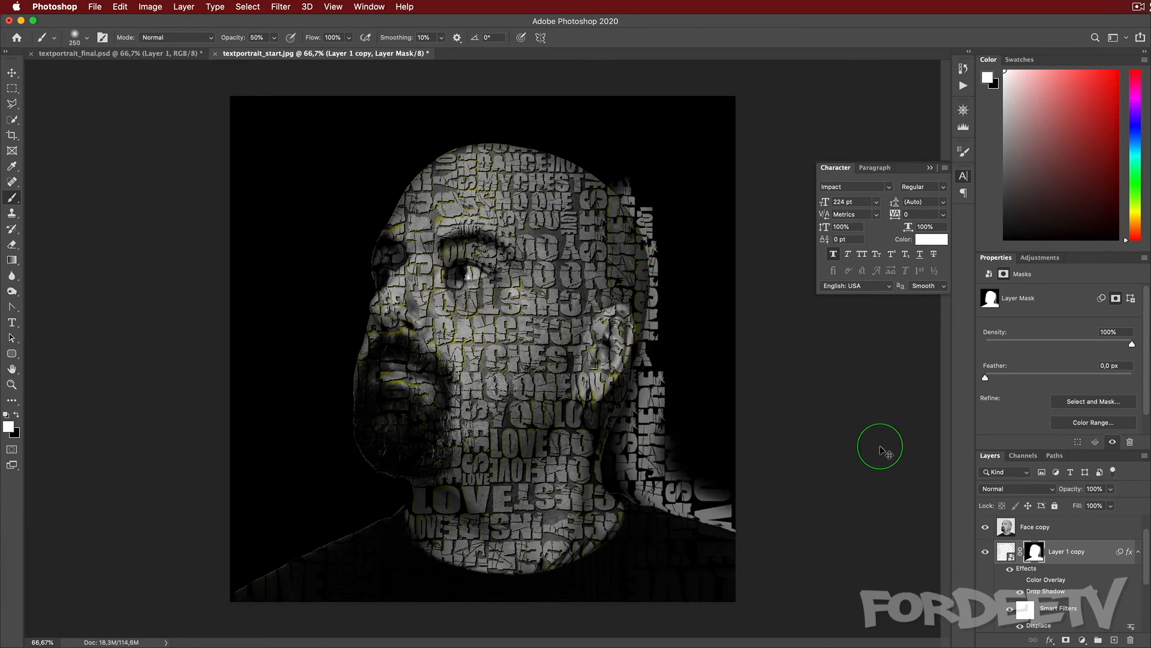
key(super+z)
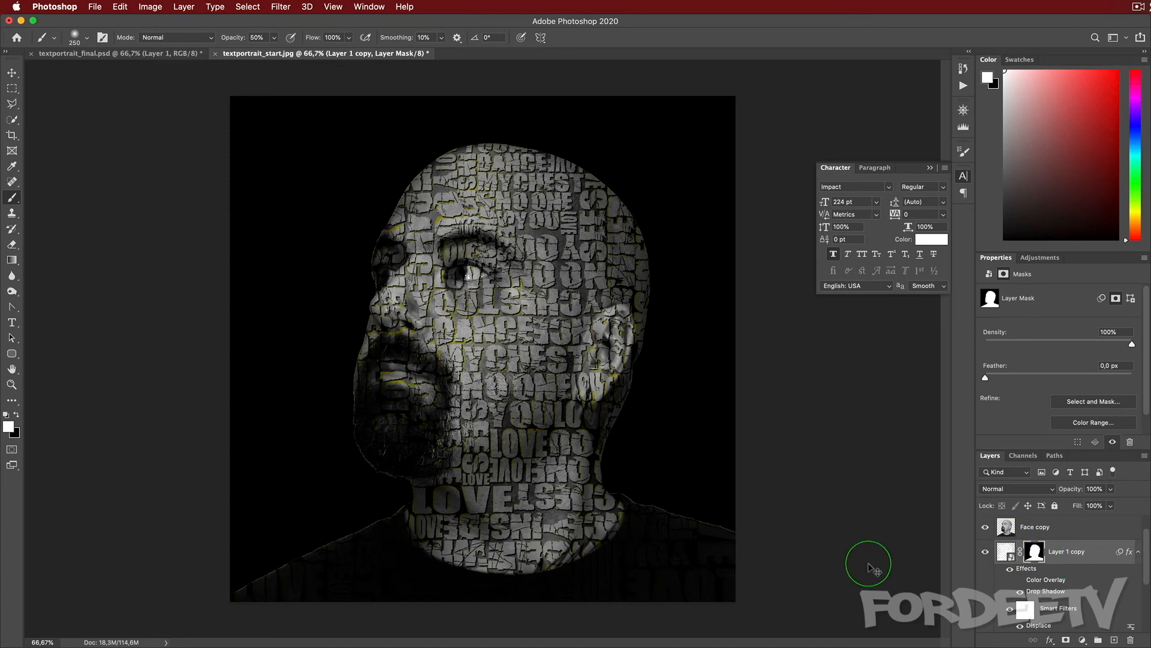
- Duplicate Layer 1 copy and enlarge the layer list so more layers fit in view
key(super+j)
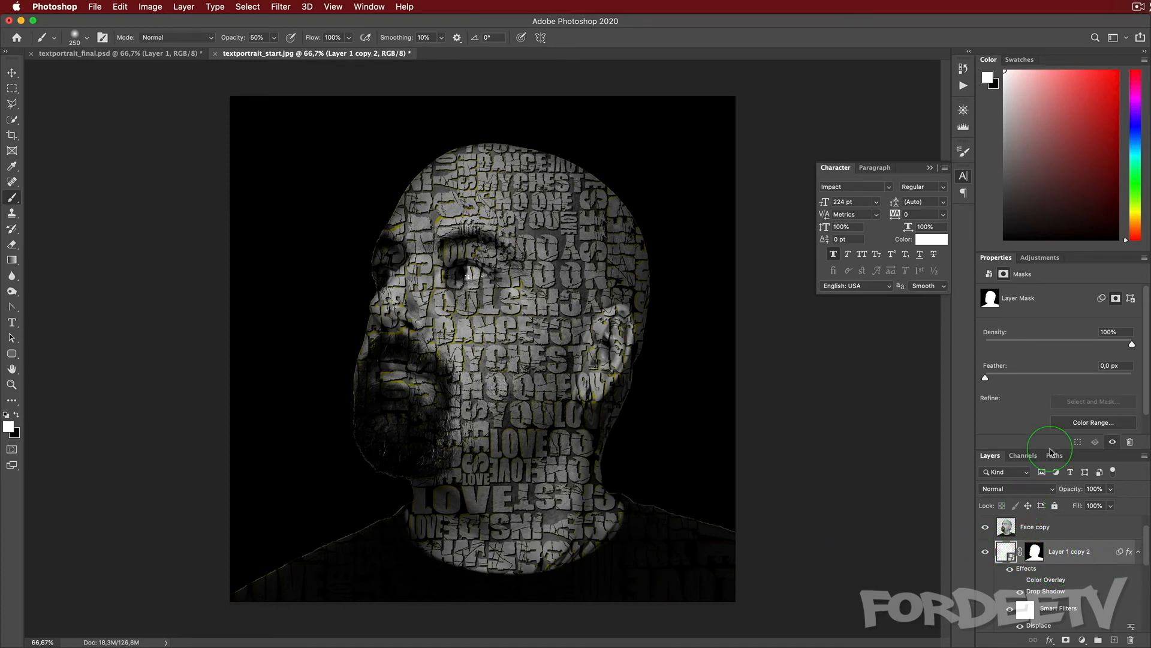
drag(1051, 448, 1038, 219)
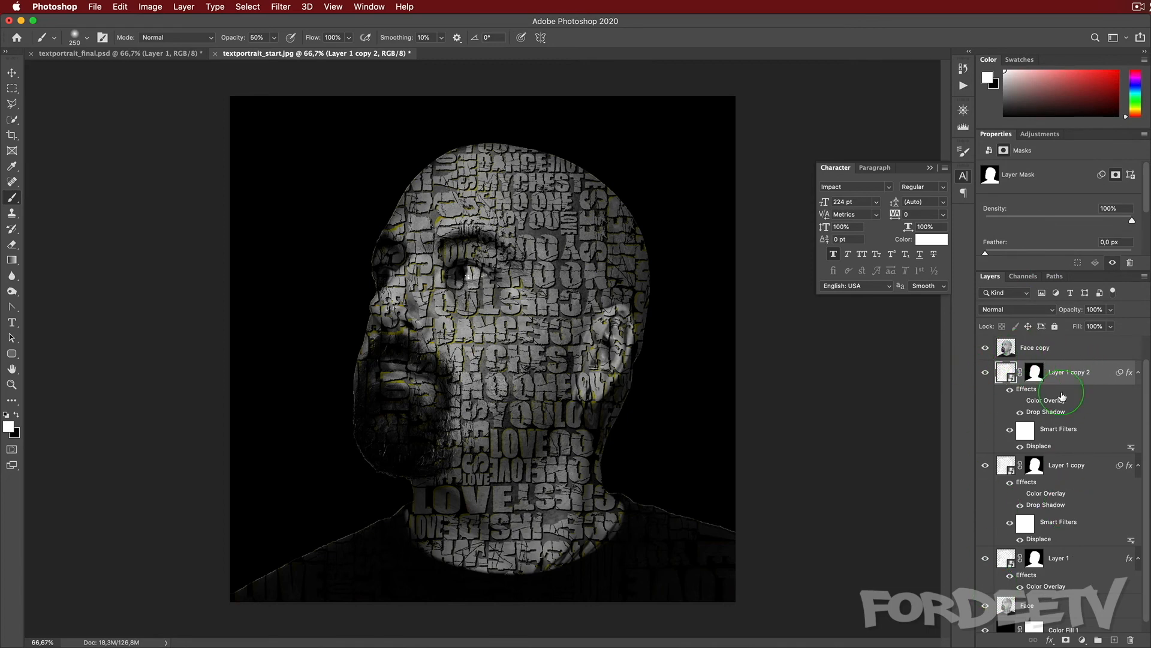
- Rename Layer 1 copy to White Text, Layer 1 to Yellow Text and Layer 1 copy 2 to External Text
double_click(1066, 464)
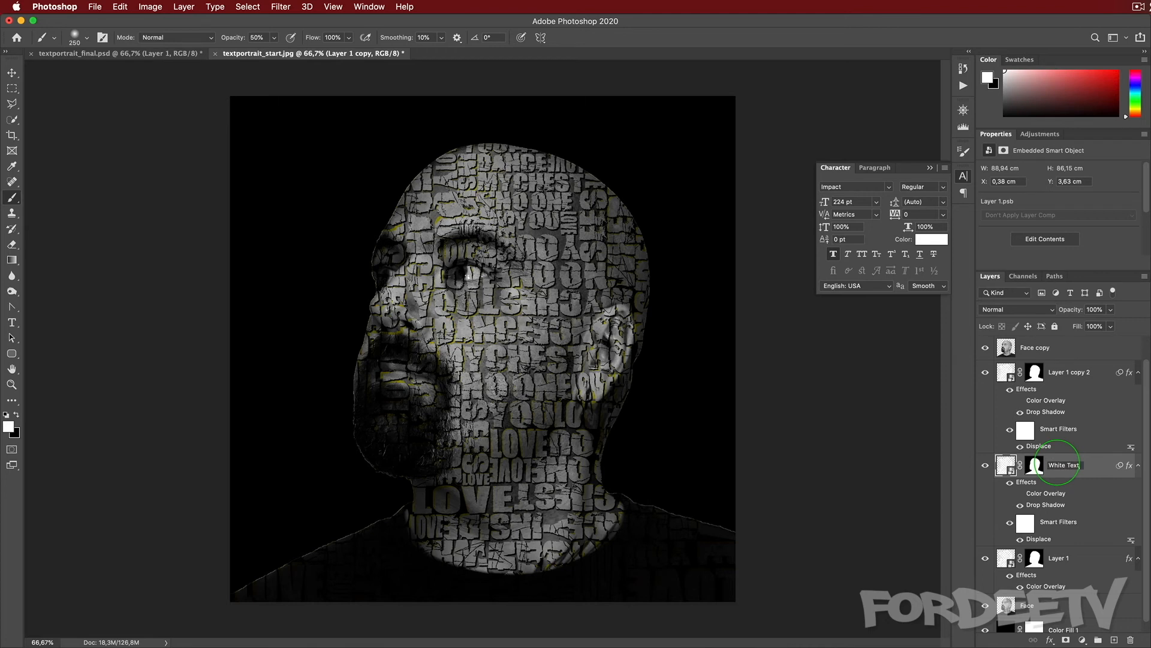
double_click(1059, 558)
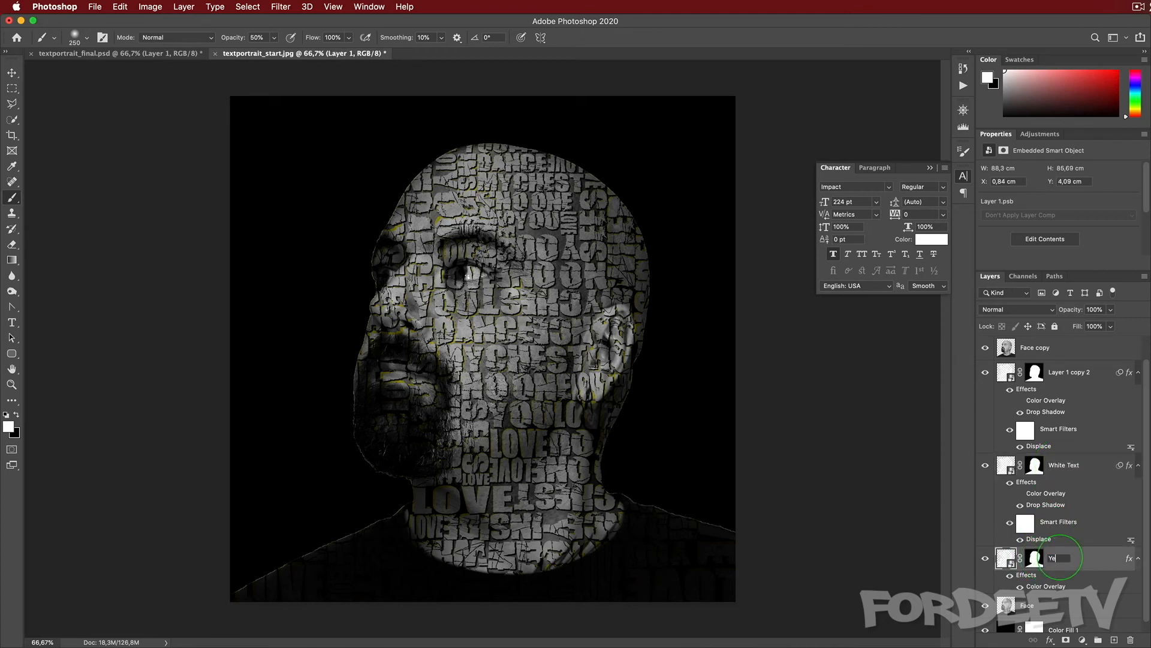
text(Yellow Text)
key(Return)
double_click(1072, 372)
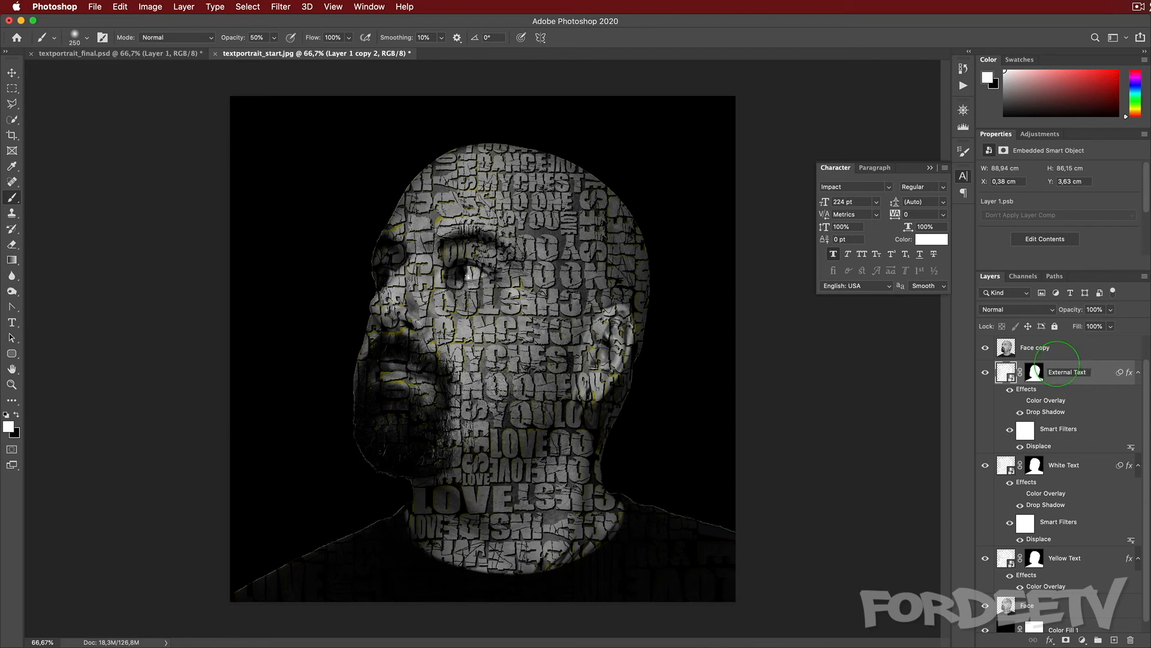
key(Return)
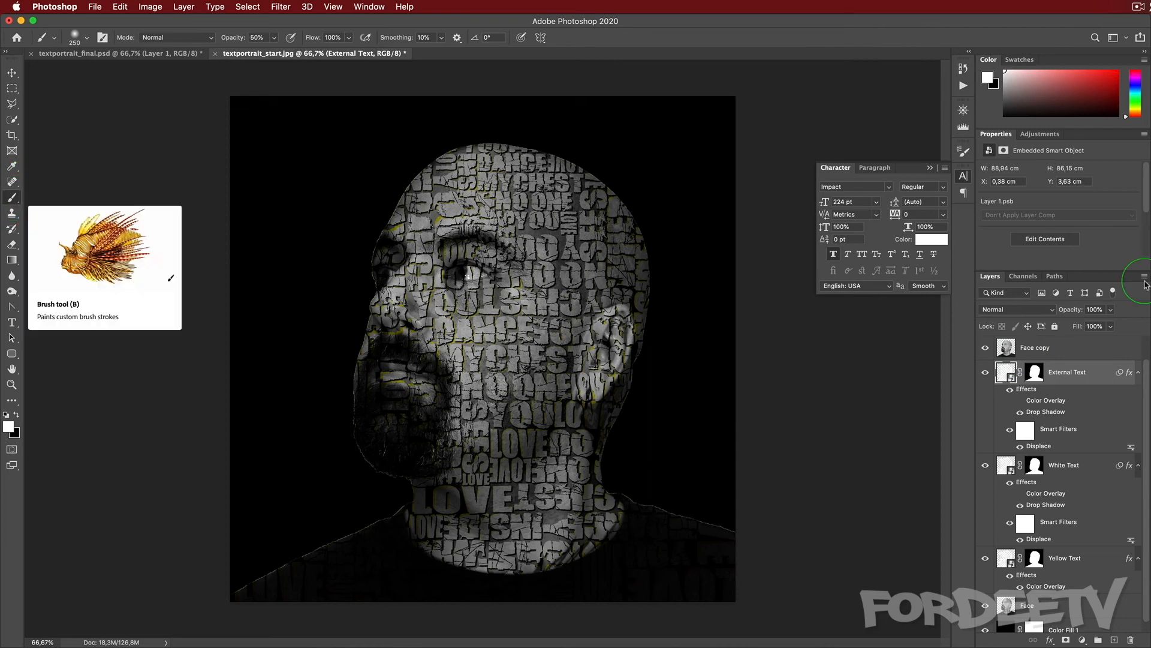
- Paint white at 35% brush opacity on the External Text mask to reveal text around the head, neck and shoulders
click(1035, 372)
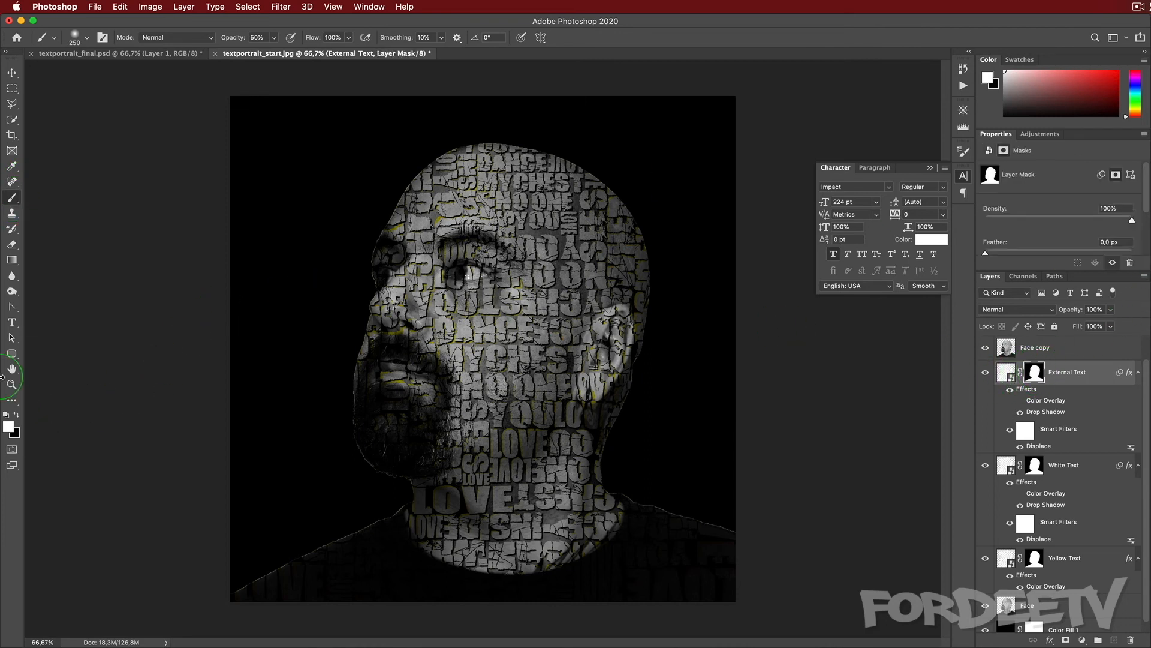
click(11, 432)
click(257, 38)
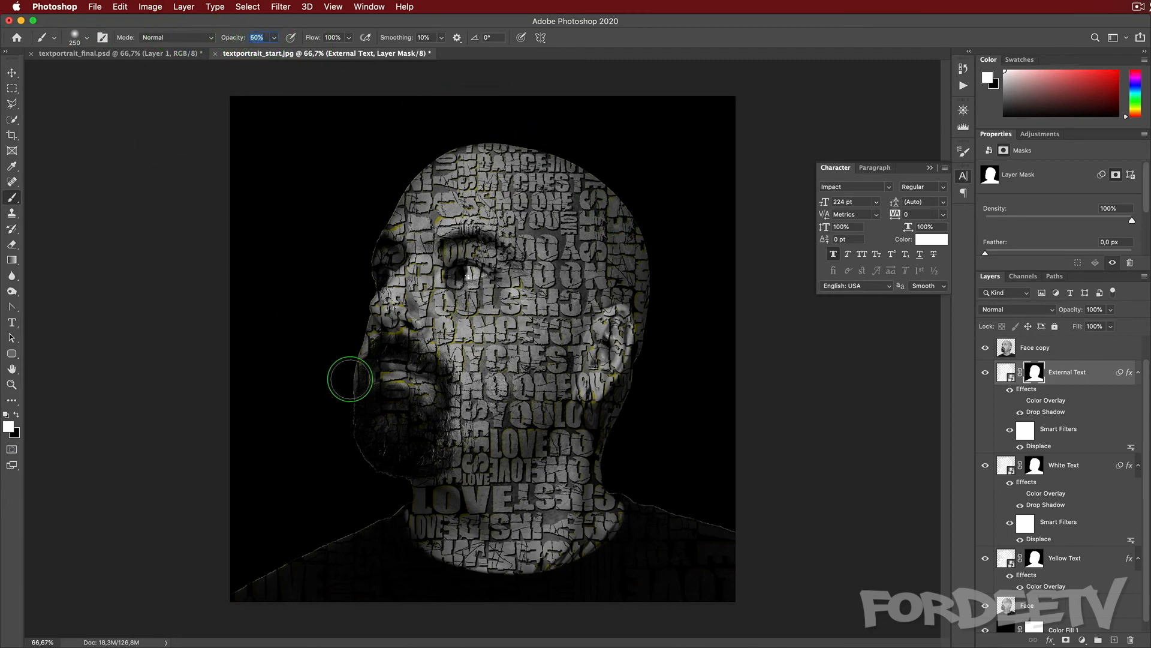
text(35)
mouse_move(599, 176)
mouse_down()
mouse_move(633, 207)
mouse_move(671, 314)
mouse_move(661, 324)
mouse_up()
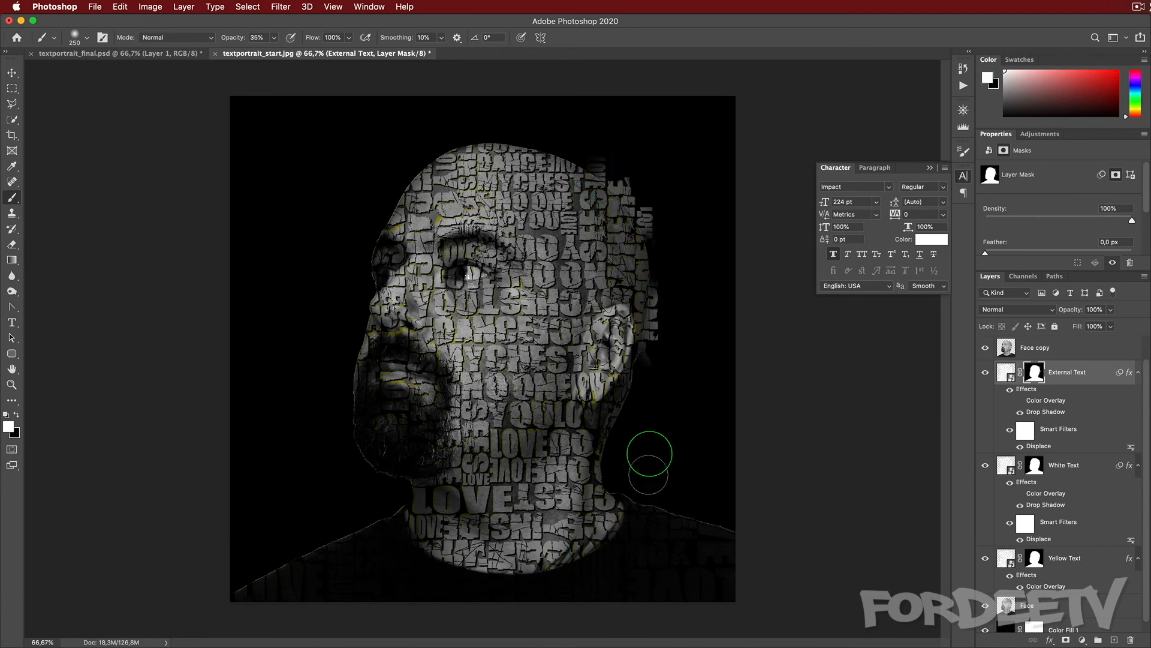
mouse_move(634, 409)
mouse_down()
mouse_move(745, 560)
mouse_move(700, 476)
mouse_move(905, 604)
mouse_move(602, 451)
mouse_up()
mouse_move(532, 120)
mouse_down()
mouse_move(574, 173)
mouse_move(384, 129)
mouse_move(446, 159)
mouse_move(393, 321)
mouse_move(342, 341)
mouse_move(380, 483)
mouse_move(264, 575)
mouse_move(290, 565)
mouse_move(59, 599)
mouse_up()
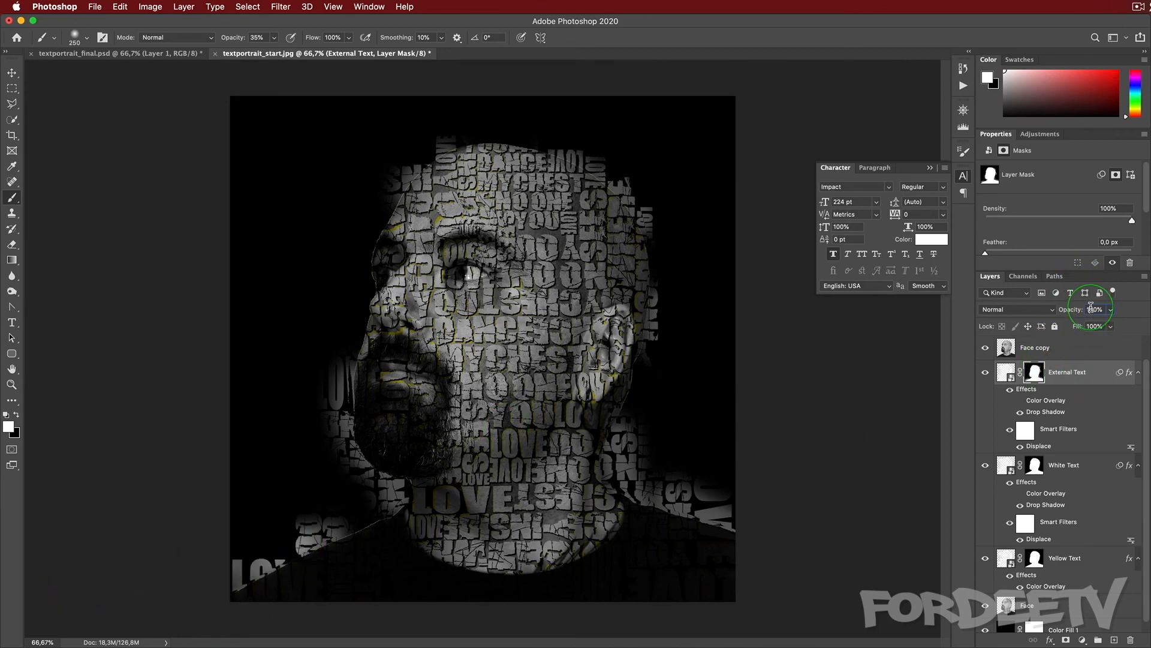
- Try layer opacities of 25% and 50% on the External Text layer
text(25)
key(Return)
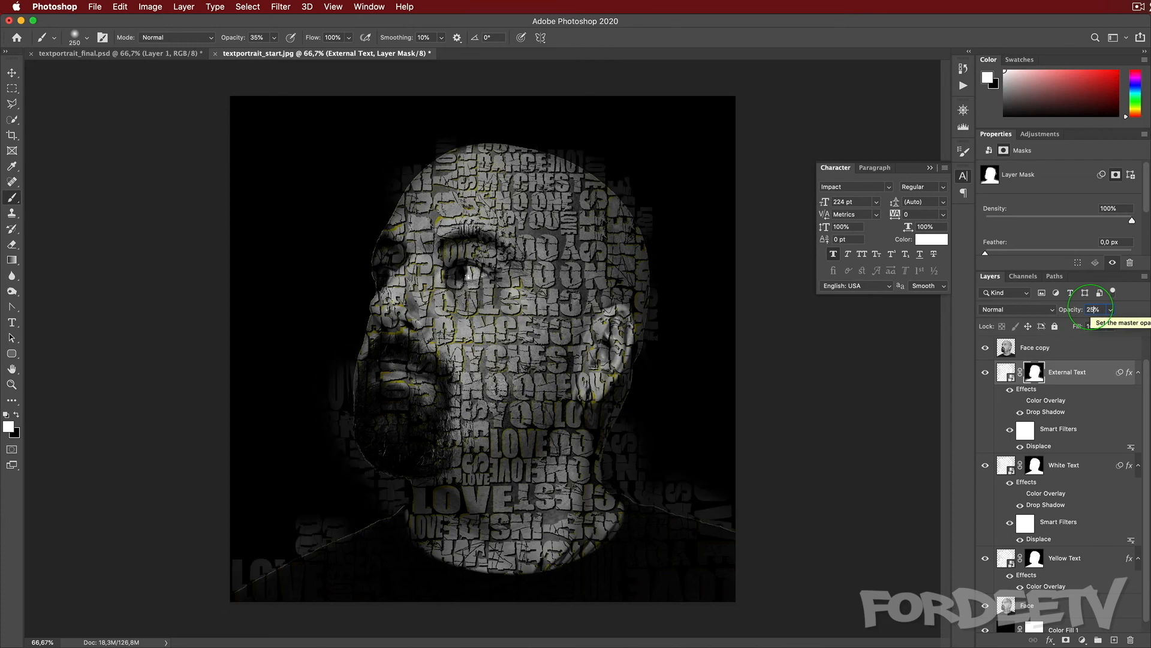
text(50)
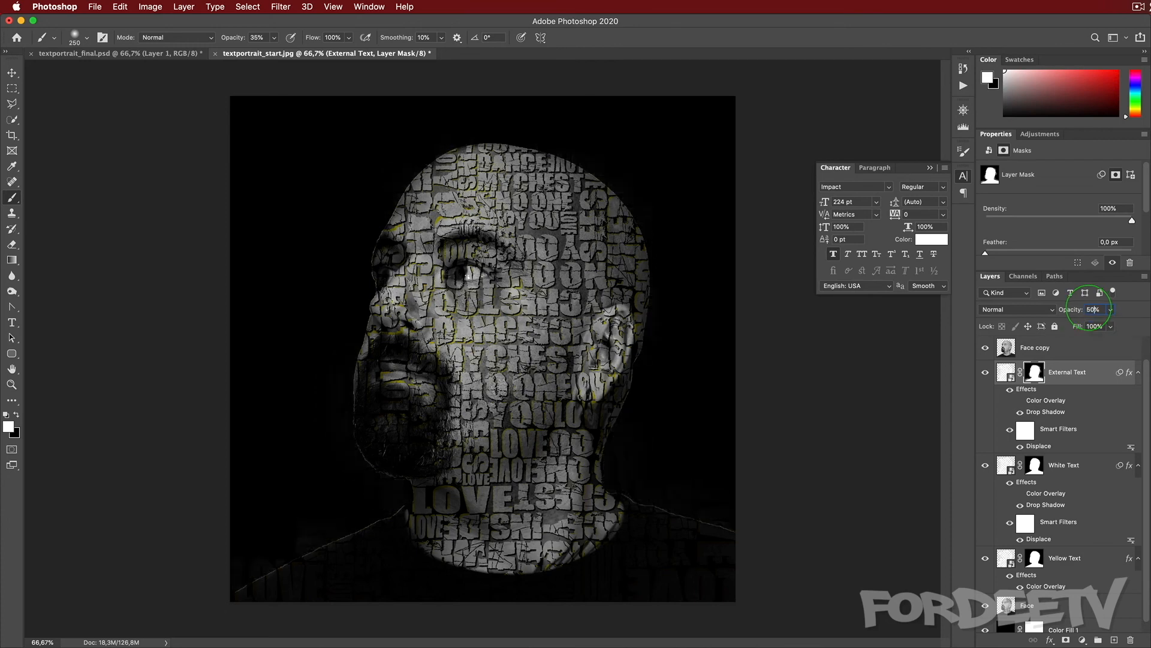
key(Return)
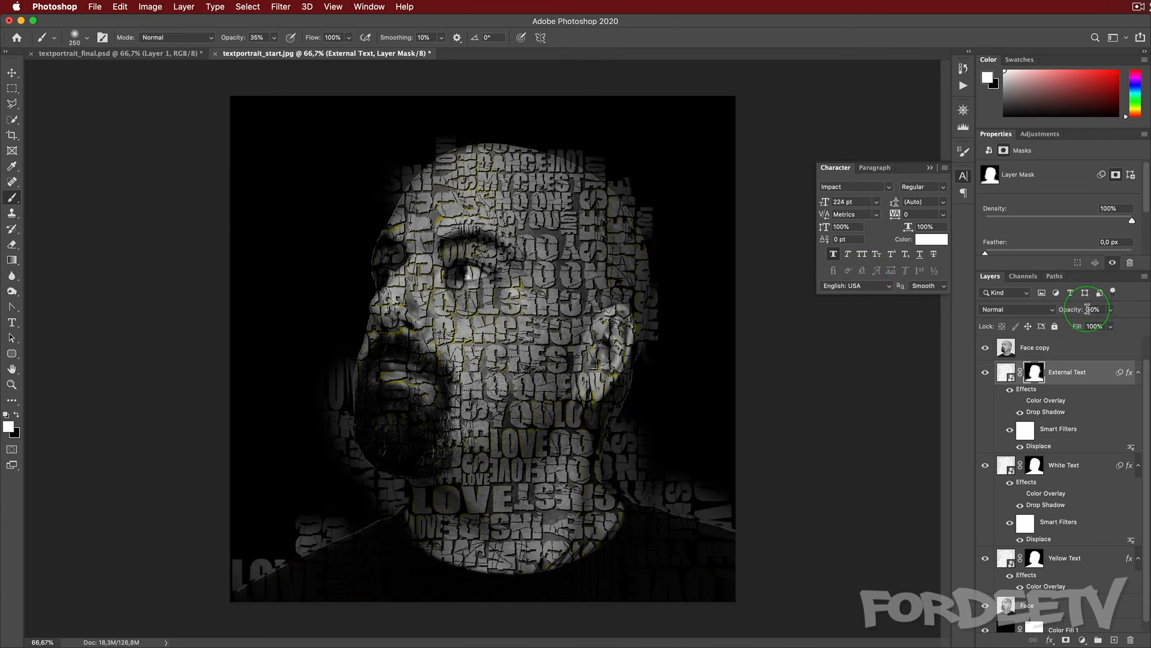
- Set the opacity of the External Text layer to 35%
text(35)
key(Return)
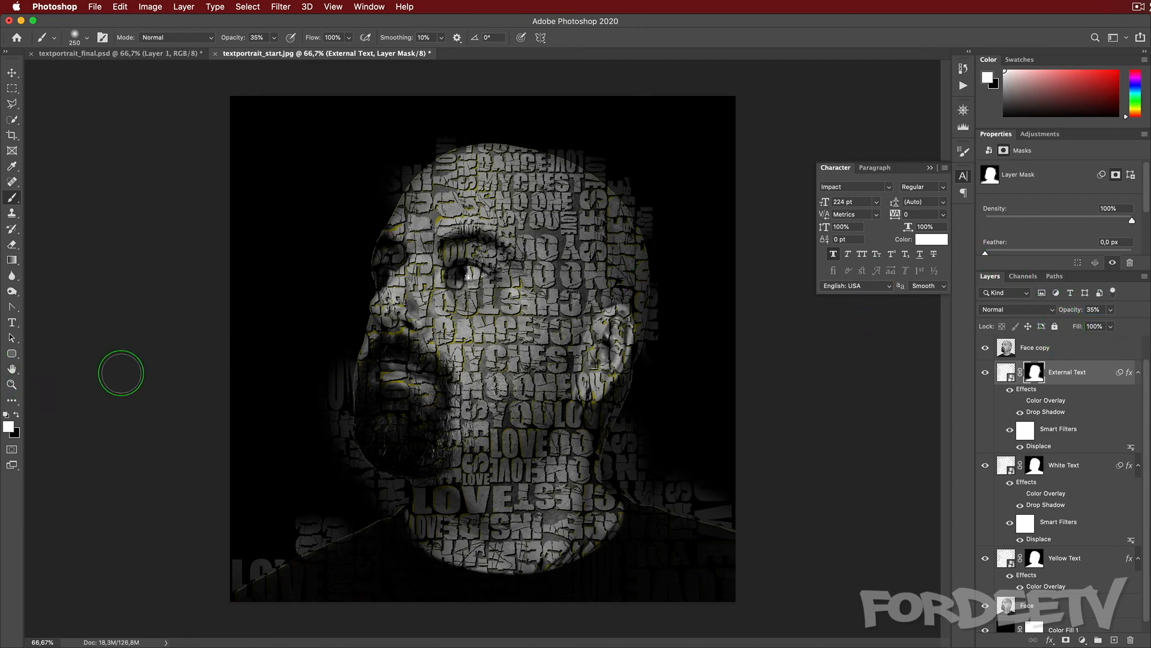
- Look at the layers in textportrait_final.psd and return to textportrait_start.jpg
click(78, 54)
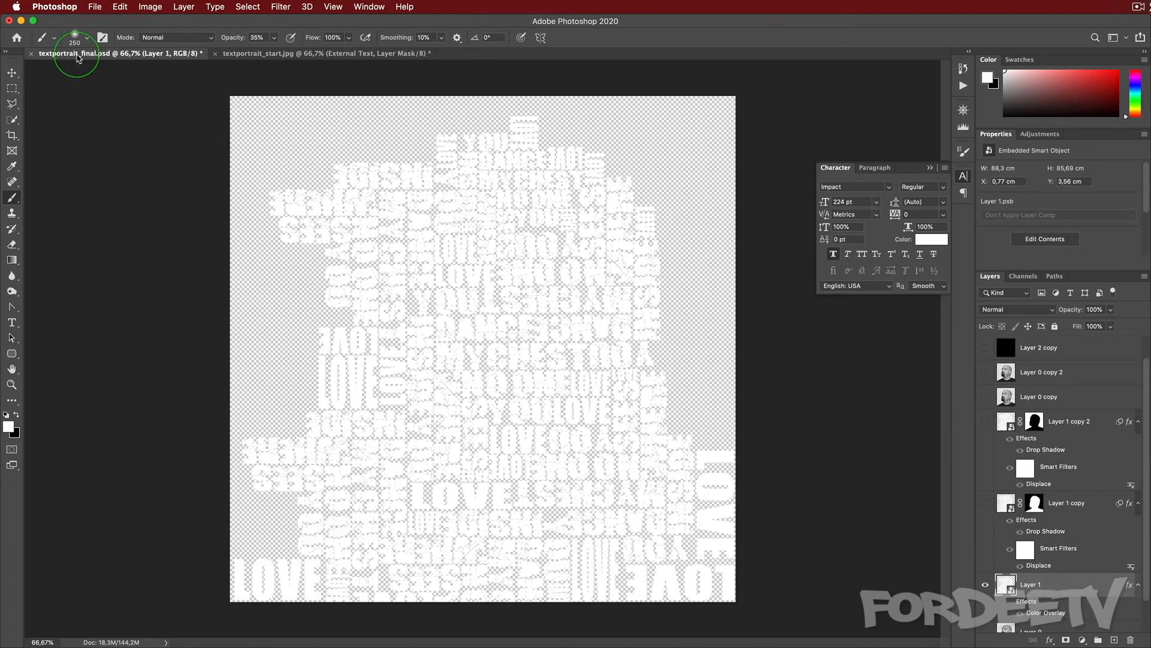
click(276, 53)
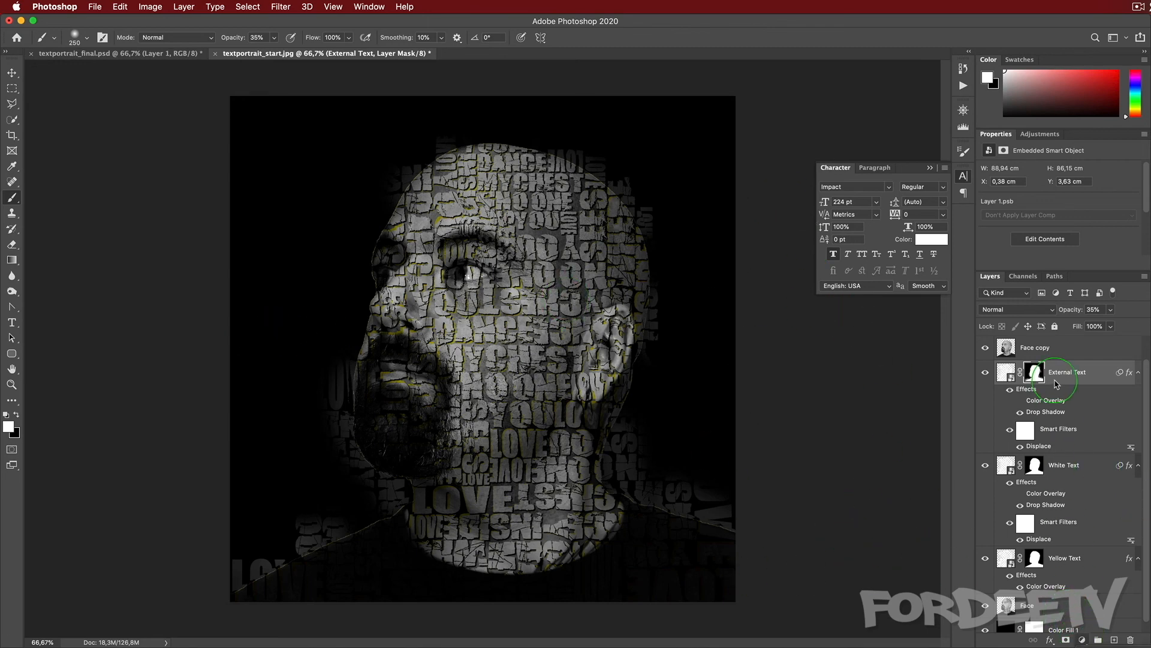
- Add a Photo Filter adjustment layer above Face copy 2
scroll(1064, 357, up, 2)
click(1046, 354)
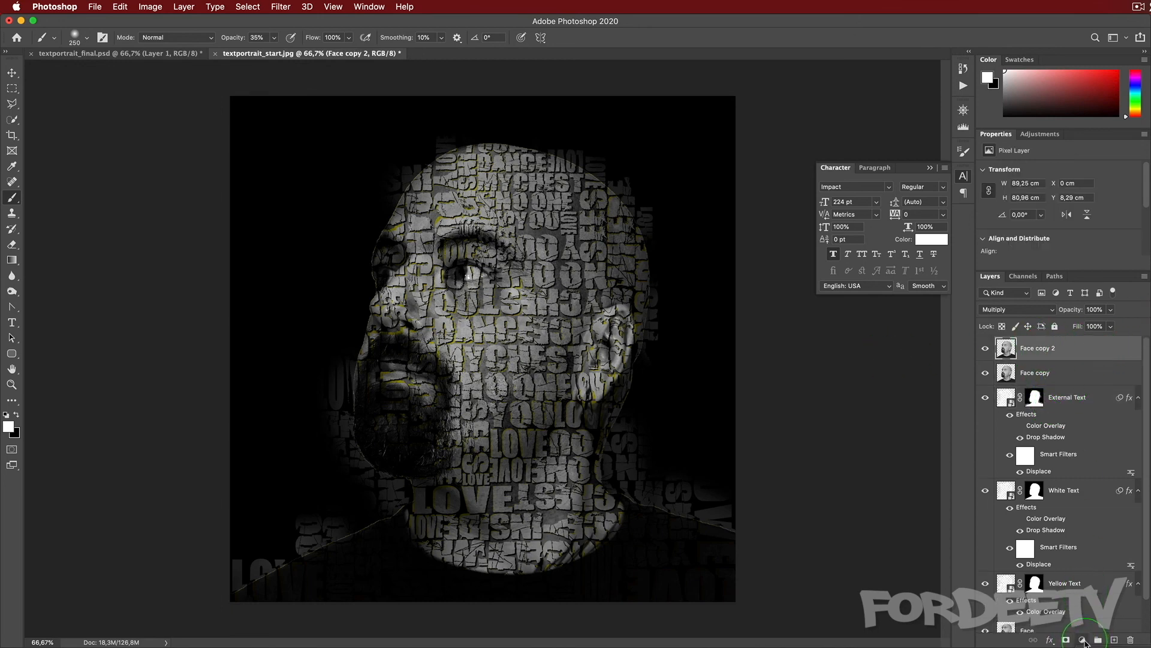
click(1082, 639)
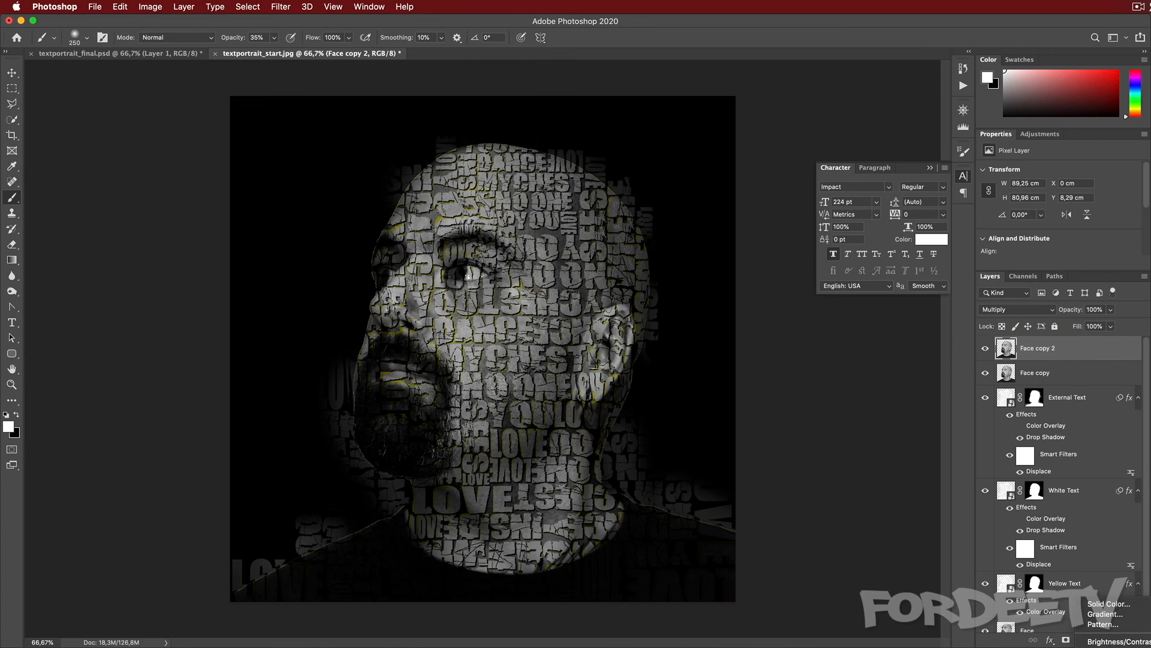
click(1105, 647)
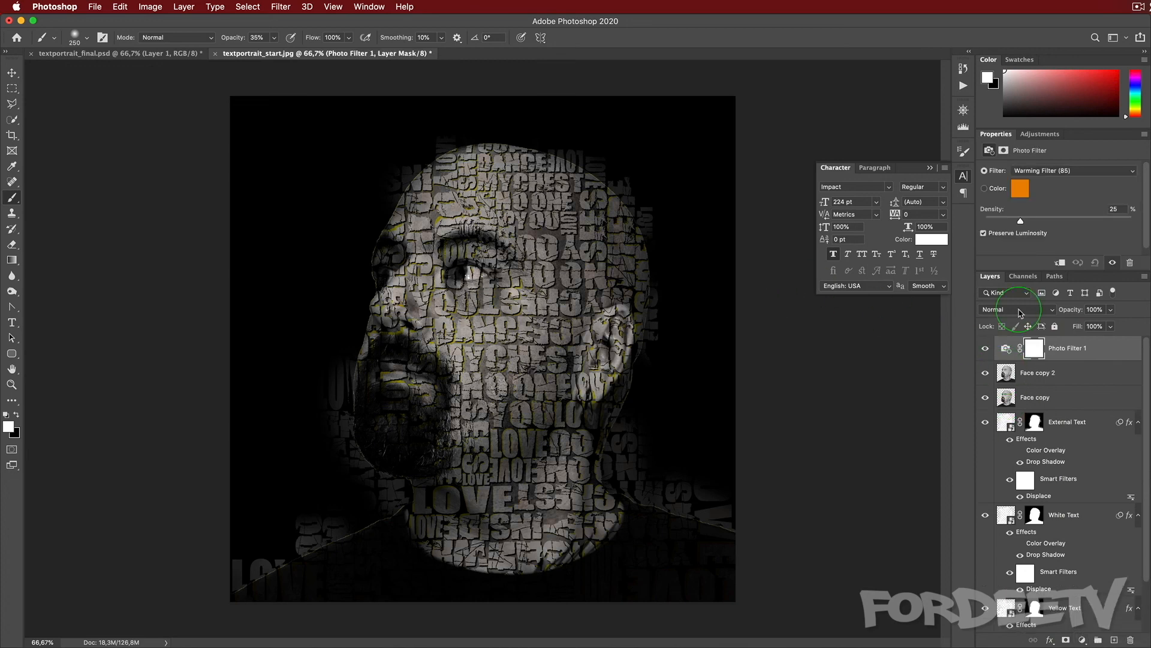
- Try the Red and Sepia filter presets on the Photo Filter adjustment layer
click(1068, 171)
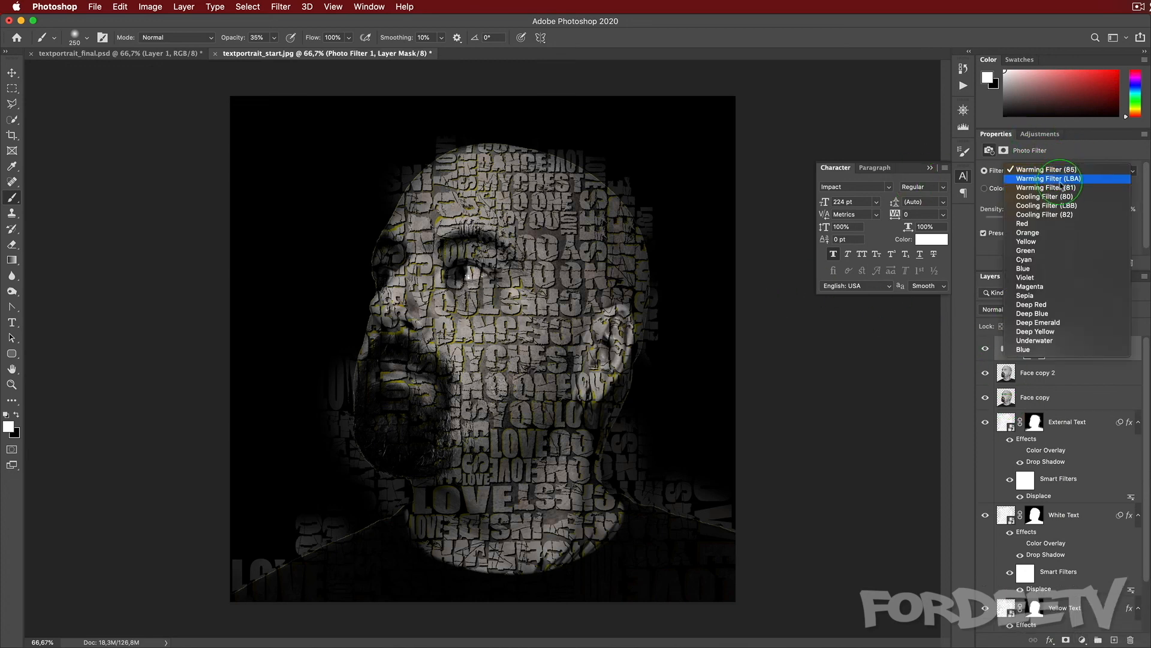
click(1025, 223)
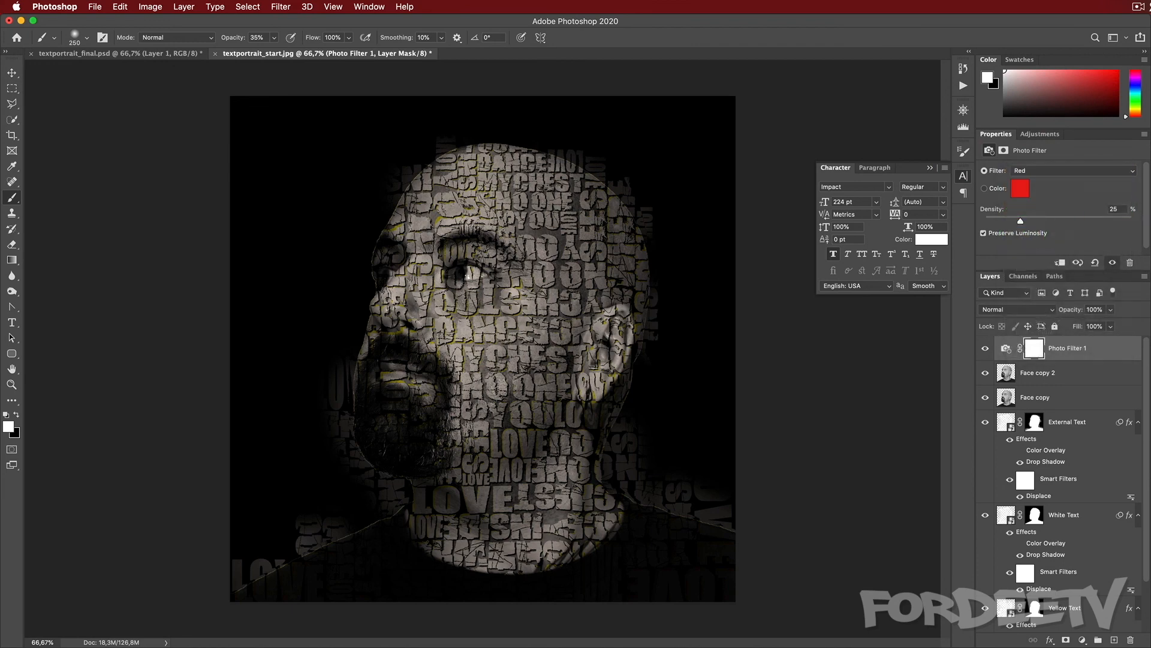
click(1032, 173)
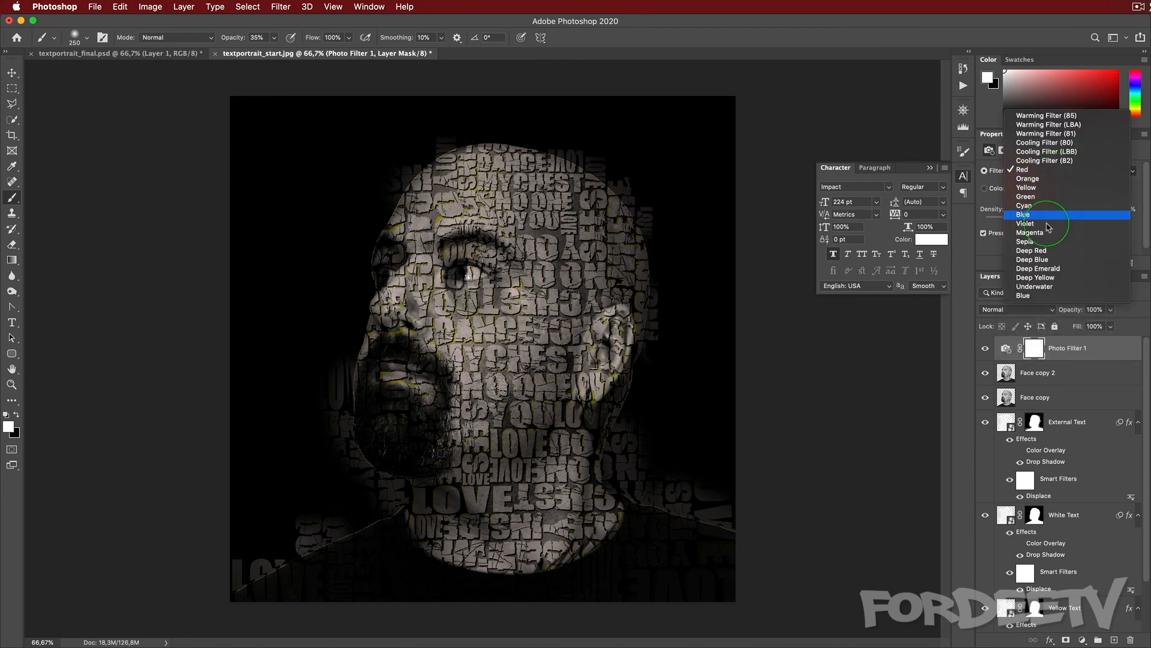
click(1047, 243)
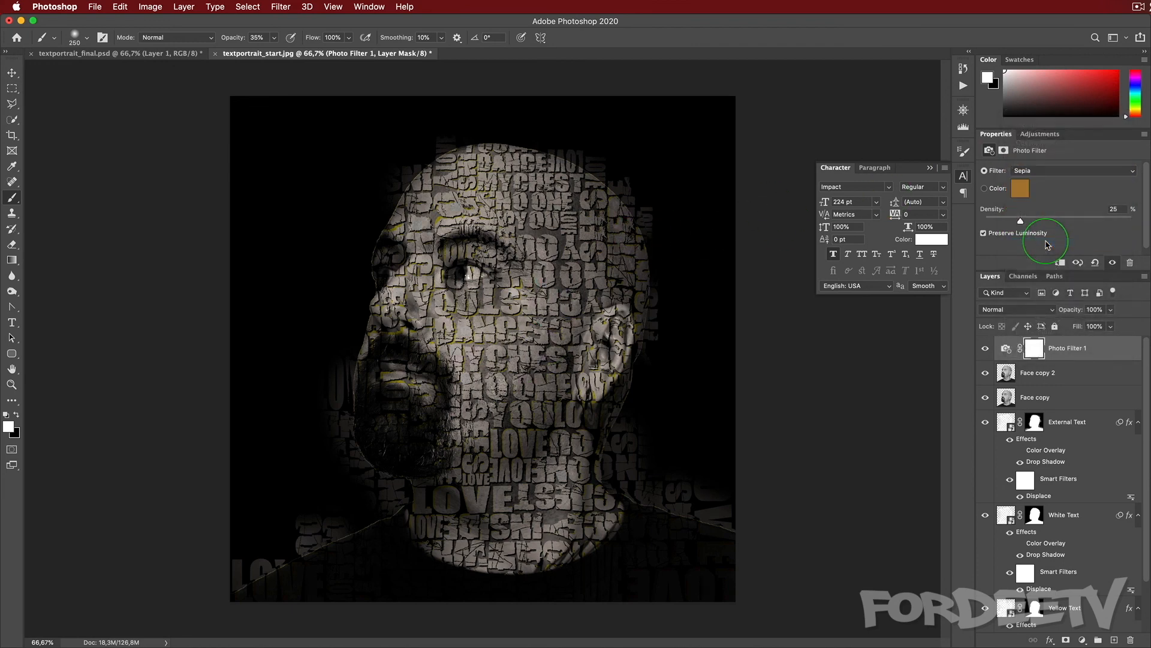
click(1031, 173)
- Try the Sepia photo filter at 100% and 35% density, and delete the Photo Filter adjustment layer
drag(1020, 221, 1137, 225)
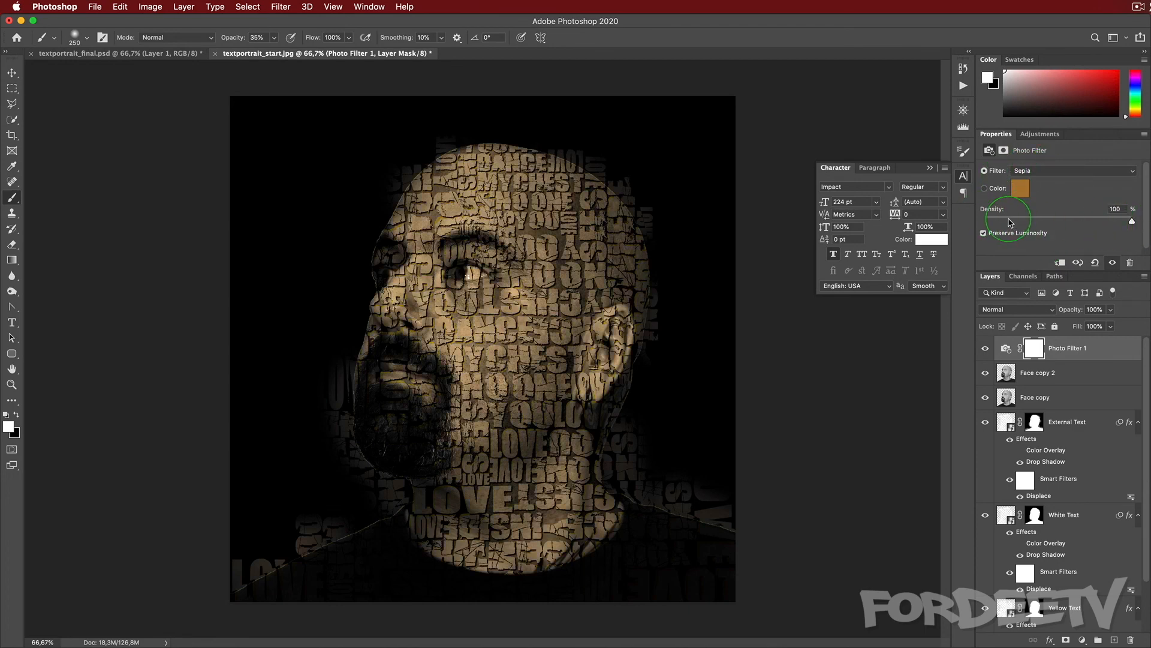
drag(1010, 222, 1036, 226)
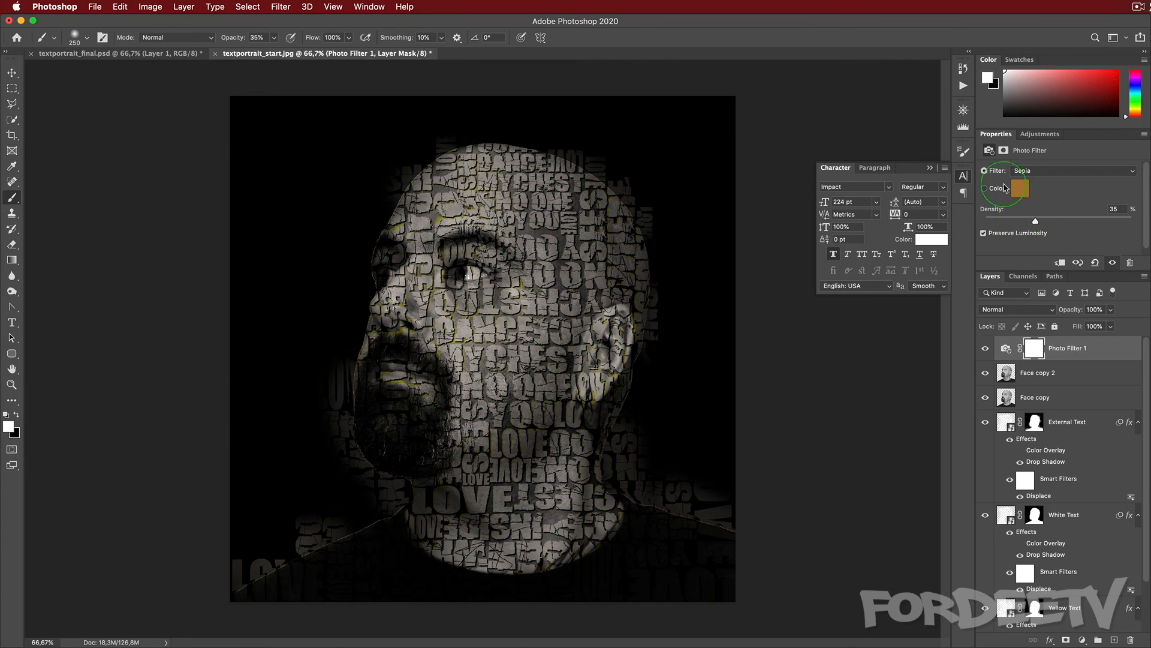
drag(1084, 353, 1131, 639)
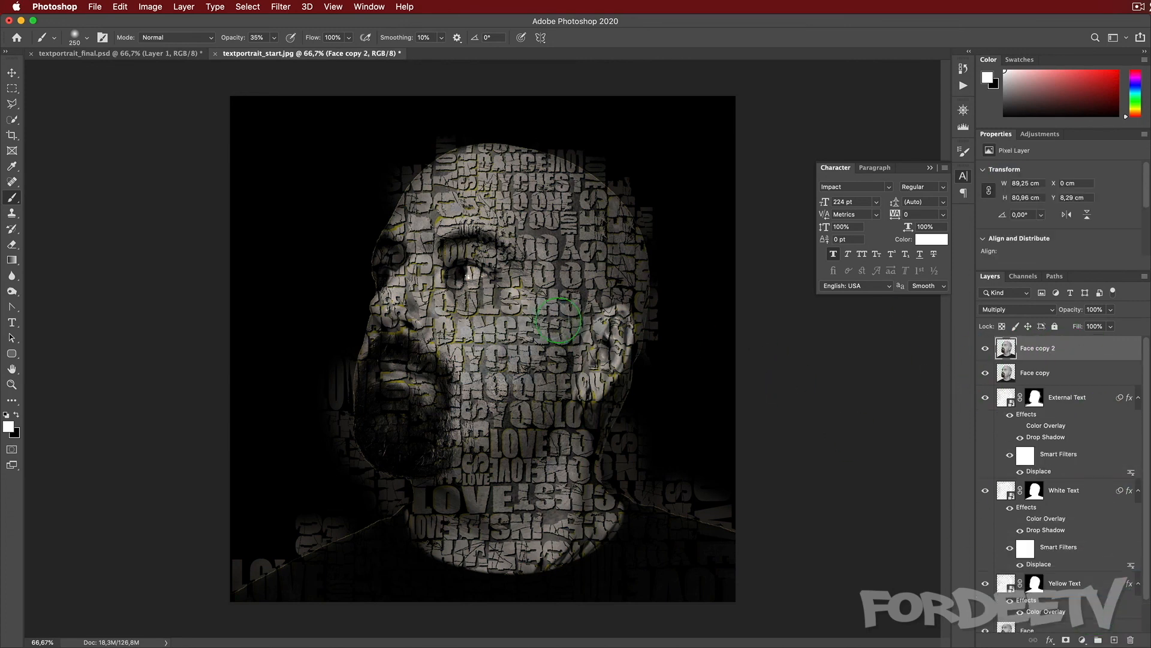
- Hide the External Text layer
click(986, 399)
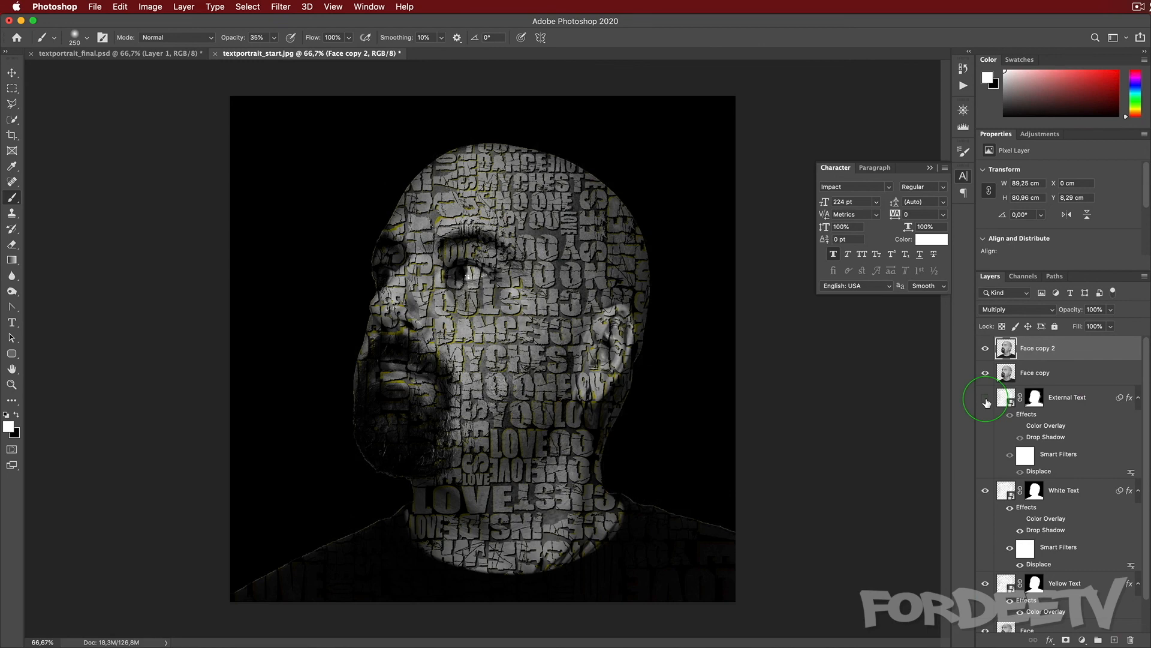